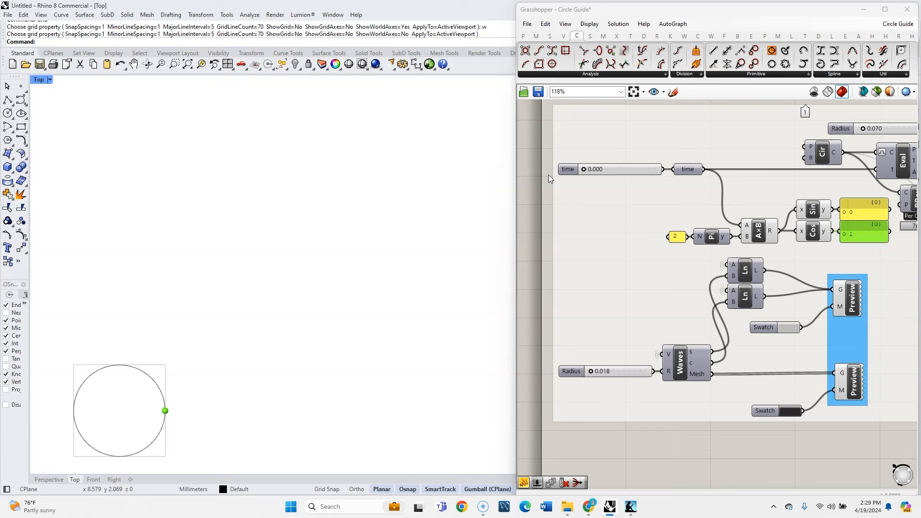
Run the time slider up to 1.000 to trace the full sine and cosine waves
left_click_drag(584, 171, 659, 181)
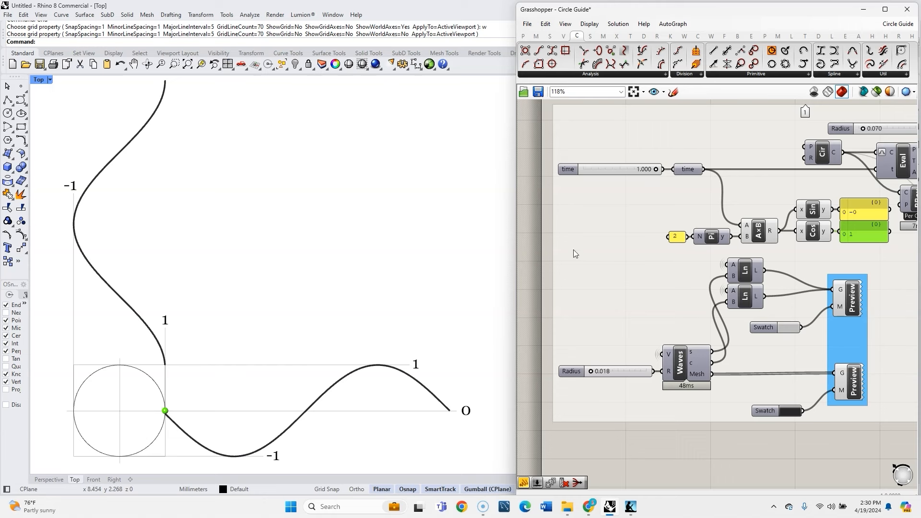
mouse_move(655, 169)
left_mouse_down()
mouse_move(581, 178)
mouse_move(672, 184)
left_mouse_up()
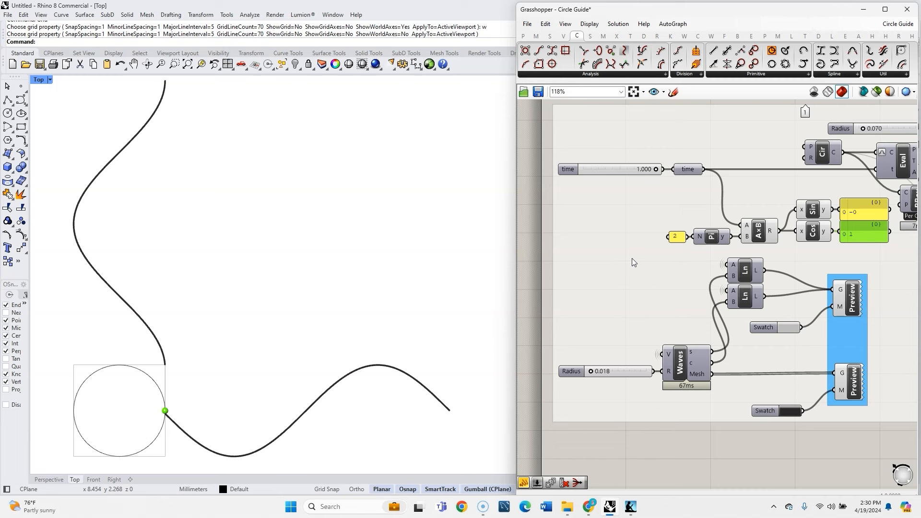
Turn off the preview of the existing circle and wave component groups to clear the Top viewport
scroll(632, 258, "down", 5)
left_click(736, 292)
scroll(736, 292, "down", 3)
left_click_drag(735, 302, 625, 348)
left_click(713, 258)
scroll(715, 260, "up", 6)
right_click_drag(659, 276, 651, 194)
scroll(652, 191, "down", 3)
left_click_drag(591, 392, 552, 255)
middle_click(573, 289)
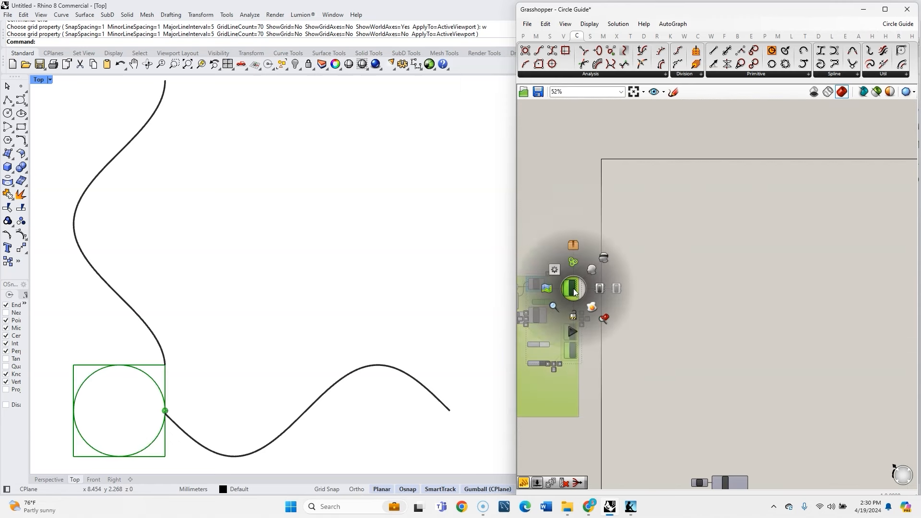
left_click(603, 262)
left_click_drag(565, 373, 566, 467)
left_click(670, 185)
scroll(650, 181, "up", 5)
scroll(631, 187, "down", 7)
right_click_drag(649, 217, 707, 196)
left_click(606, 347)
middle_click(606, 347)
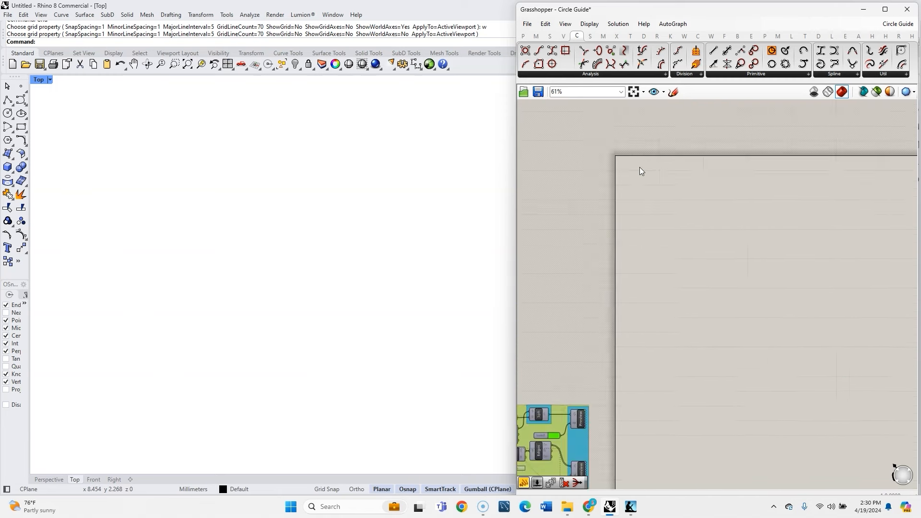
Add a Curve parameter in an empty area of the Grasshopper canvas
scroll(640, 167, "up", 8)
right_click_drag(628, 178, 623, 199)
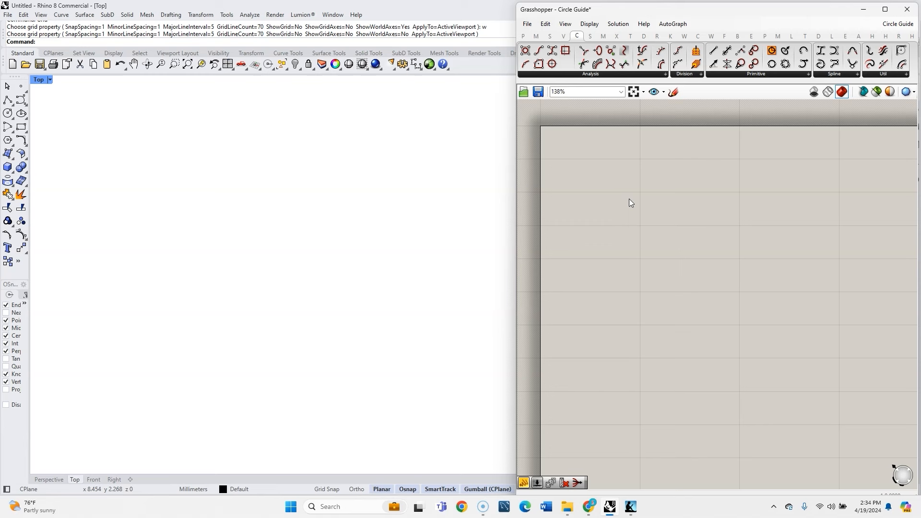
double_click(613, 190)
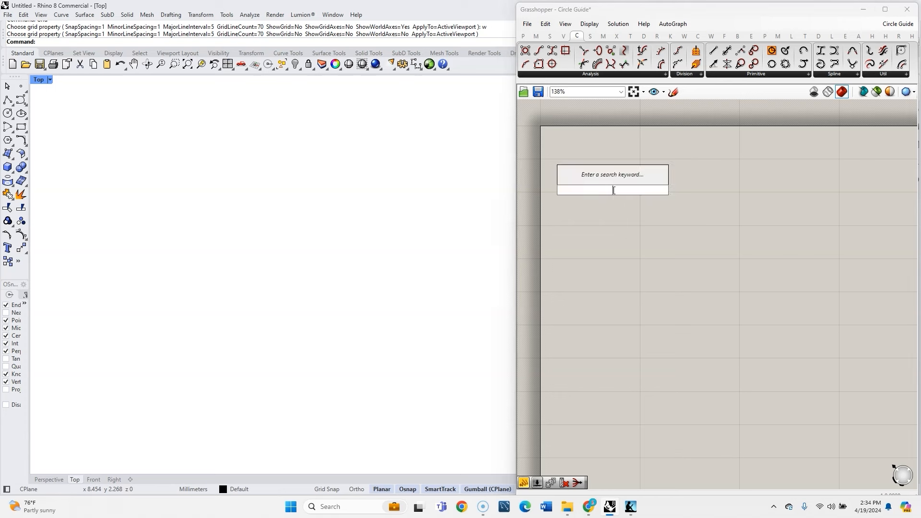
type("curve")
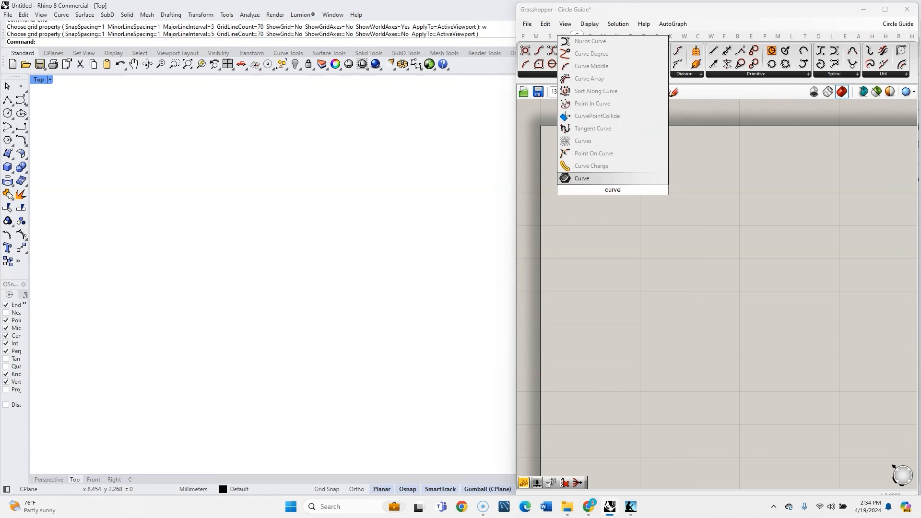
left_click(592, 177)
left_click(614, 191)
Draw a large rectangle in the Top viewport and assign it as the single curve of the Curve parameter
left_click(358, 206)
left_click(22, 126)
left_click(58, 154)
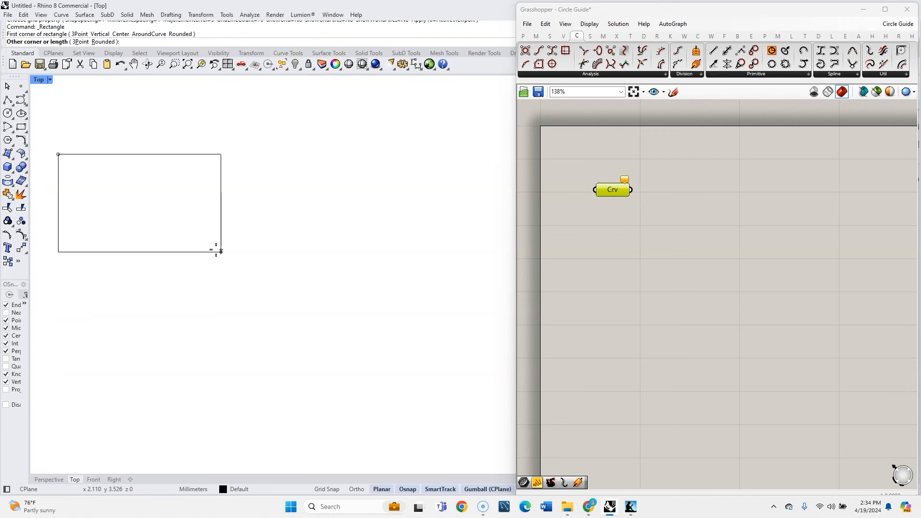
left_click(488, 433)
right_click(616, 189)
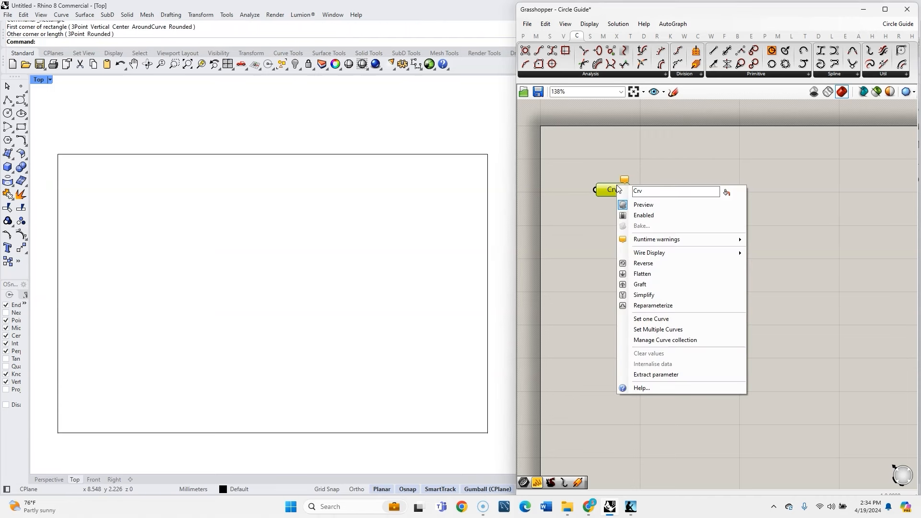
left_click(667, 318)
left_click(488, 243)
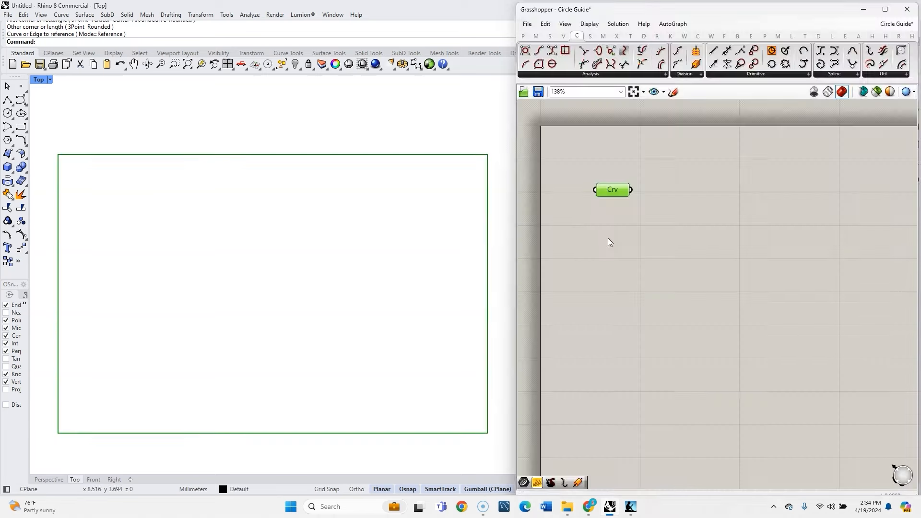
Internalise the rectangle in the Curve parameter and delete the original rectangle from the viewport
right_click(617, 191)
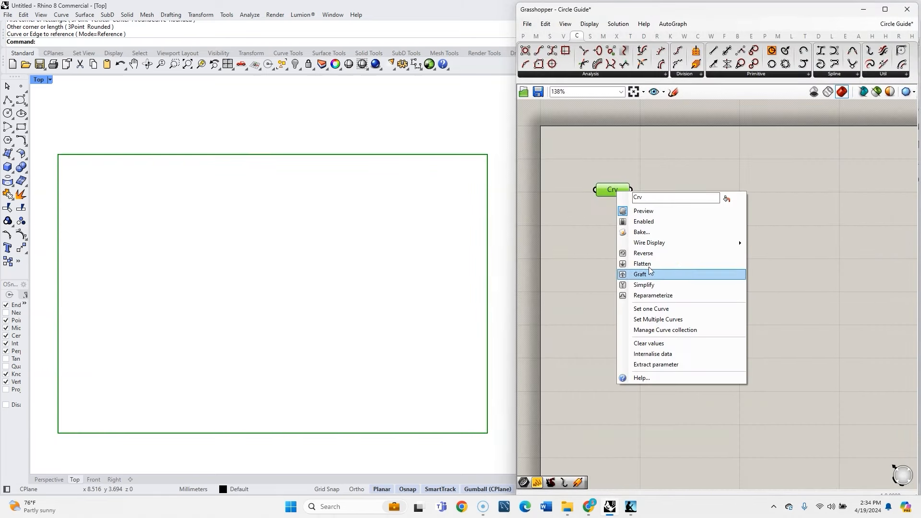
left_click(672, 351)
left_click(488, 302)
key("Delete")
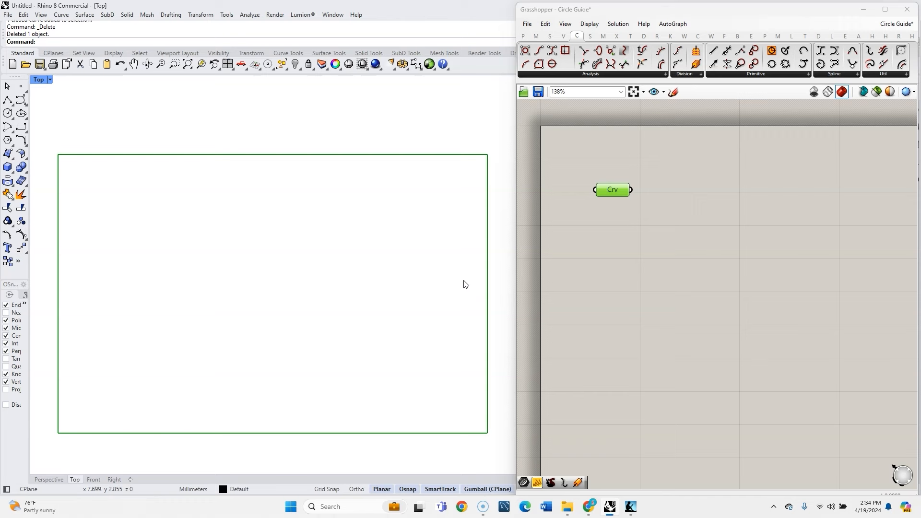
Add a Surface parameter beside the Curve parameter and feed the rectangle curve into it
double_click(665, 211)
type("surf")
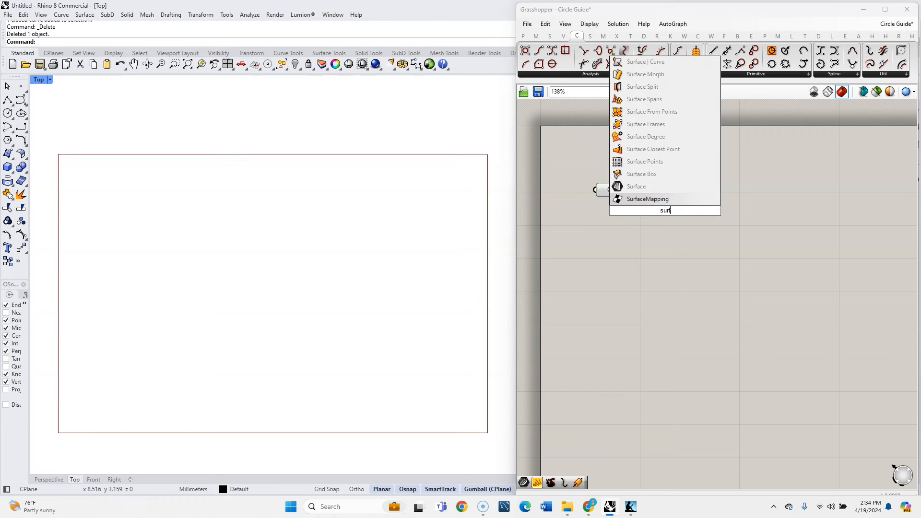
key("Return")
Add a Mesh parameter, feed the surface into it and turn off its preview
double_click(700, 184)
type("m")
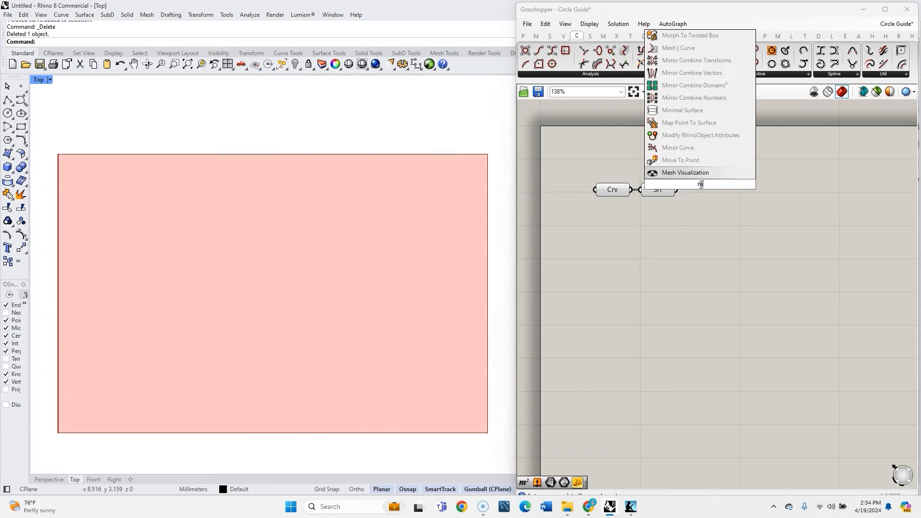
type("esh")
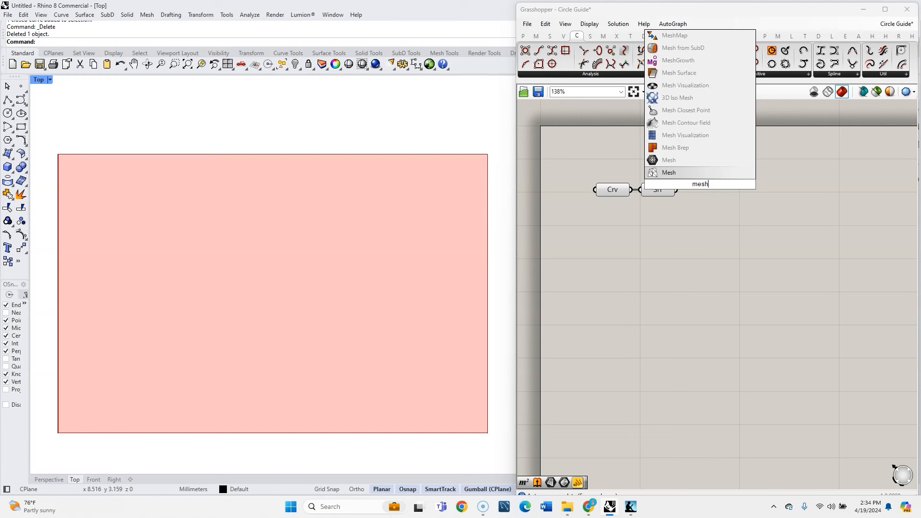
left_click(689, 169)
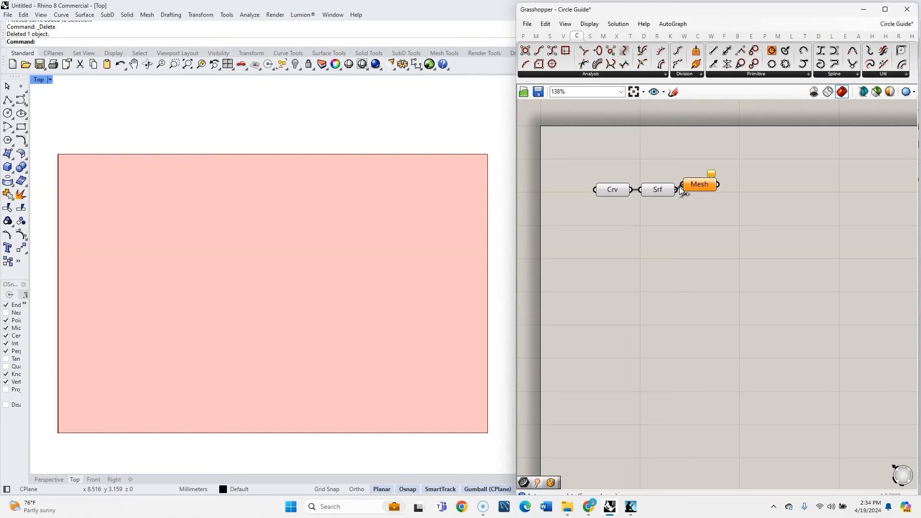
left_click(698, 192)
middle_click(705, 194)
left_click(724, 172)
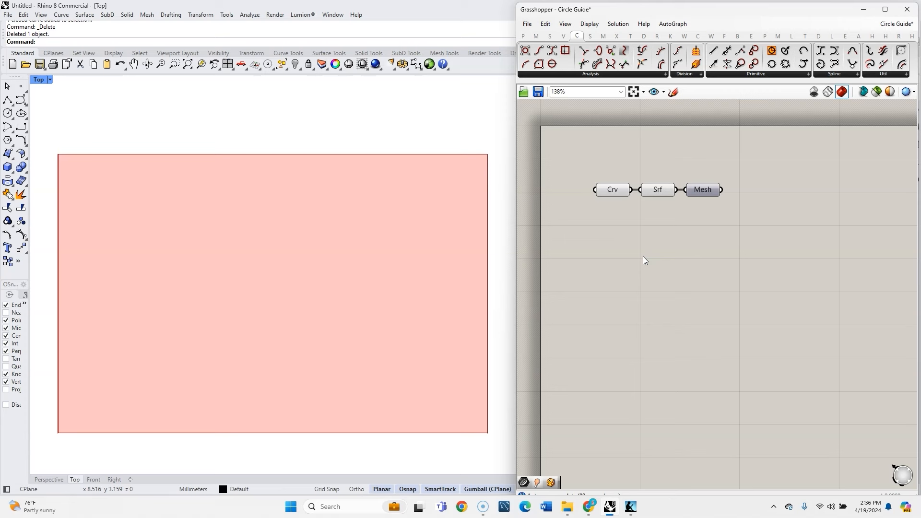
Add a Point parameter below the Curve parameter
double_click(644, 260)
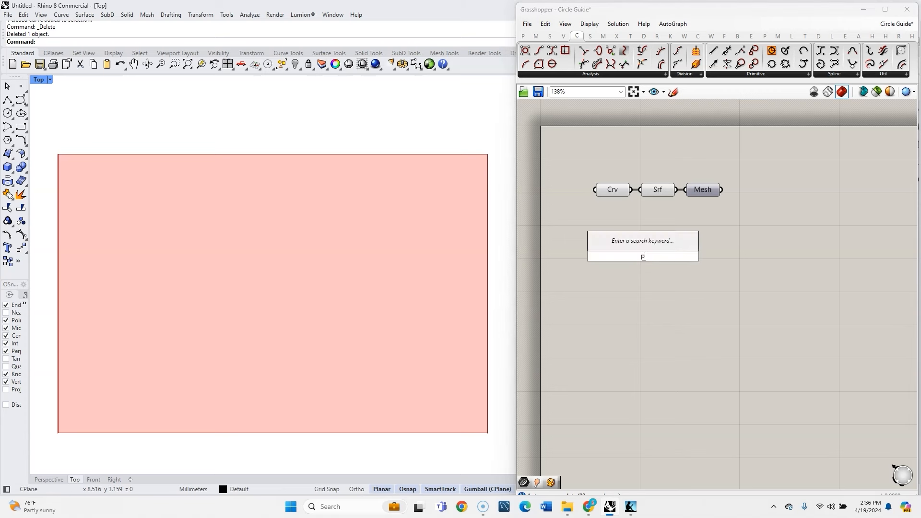
type("point")
left_click(613, 246)
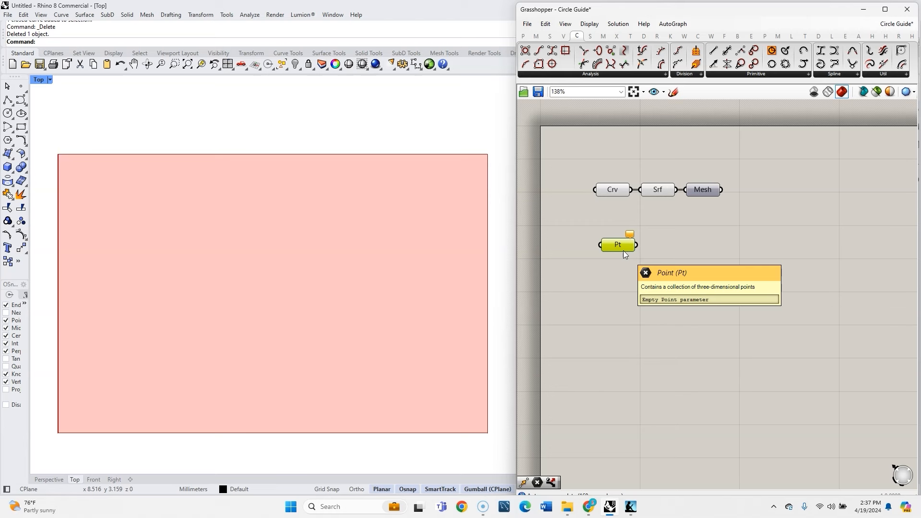
Assign multiple points to the Point parameter, scattering about 60 of them over the lower-left part of the rectangle
right_click(623, 251)
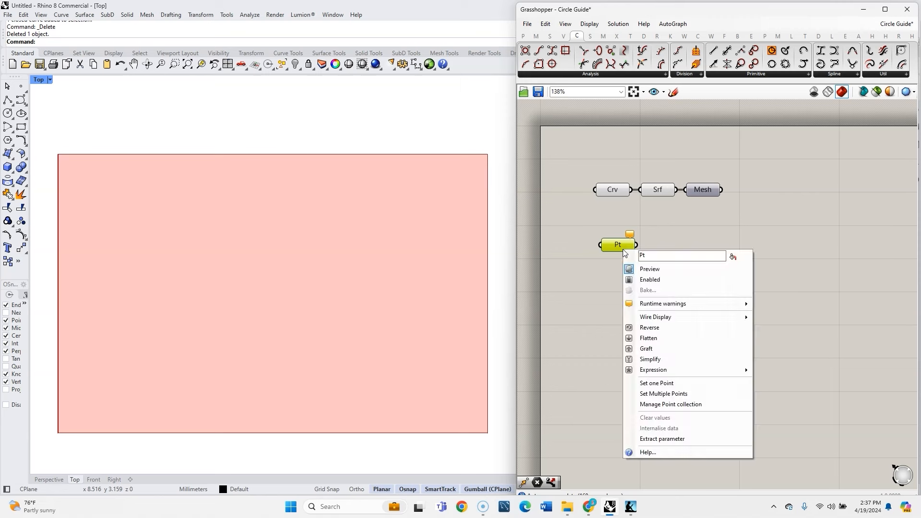
left_click(686, 394)
left_click(82, 391)
left_click(130, 401)
left_click(104, 355)
left_click(100, 388)
left_click(172, 365)
left_click(113, 358)
left_click(138, 389)
left_click(102, 404)
left_click(94, 331)
left_click(153, 325)
left_click(102, 303)
left_click(133, 287)
left_click(172, 361)
left_click(206, 384)
left_click(142, 405)
left_click(173, 386)
left_click(195, 362)
left_click(179, 338)
left_click(155, 338)
left_click(139, 345)
left_click(113, 362)
left_click(96, 338)
left_click(78, 339)
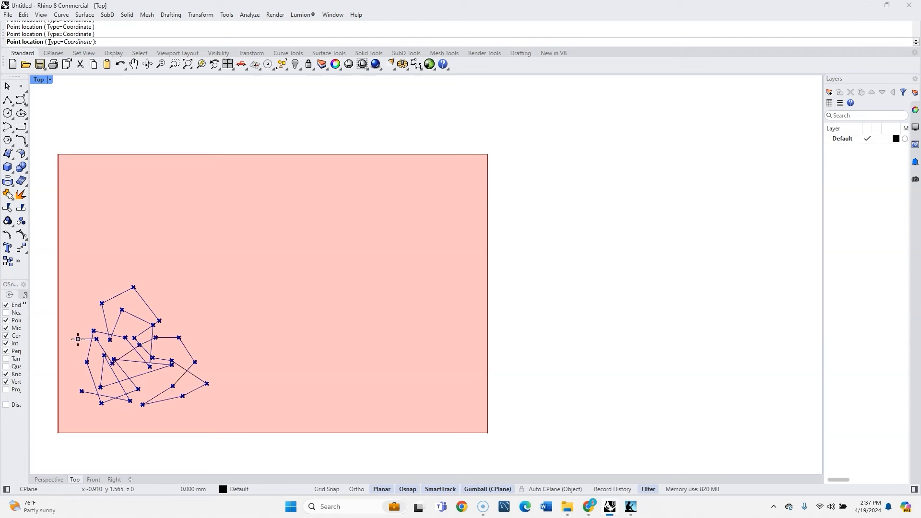
left_click(157, 307)
left_click(169, 290)
left_click(132, 270)
left_click(113, 279)
left_click(113, 299)
left_click(98, 322)
left_click(73, 339)
left_click(71, 363)
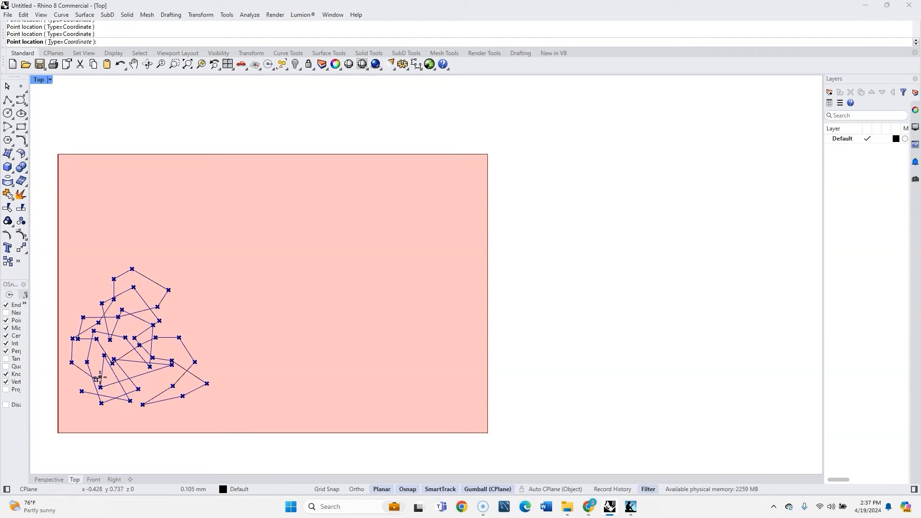
left_click(182, 363)
left_click(168, 344)
left_click(167, 330)
left_click(174, 318)
left_click(162, 295)
left_click(145, 291)
left_click(132, 301)
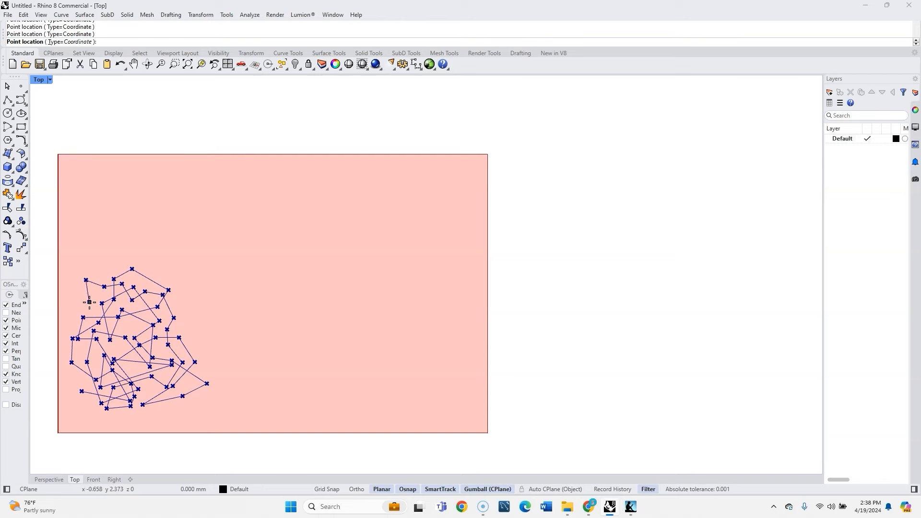
key("Return")
mouse_move(610, 247)
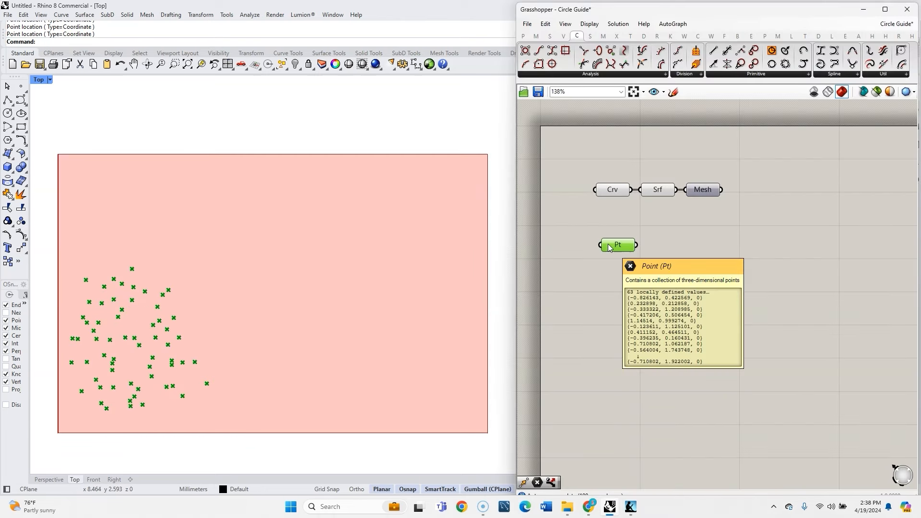
middle_click(609, 247)
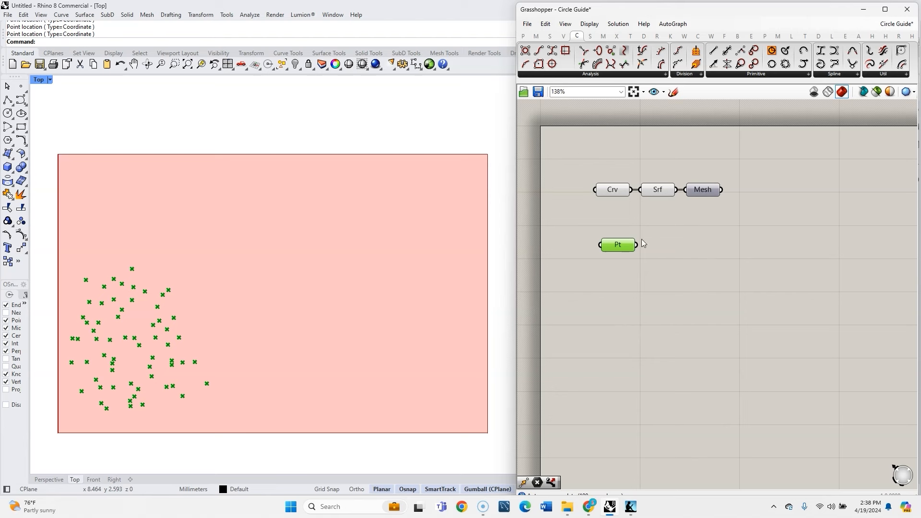
Add a Graft Tree component, feed the points into it and place it below and to the right of the Point parameter
double_click(699, 253)
type("gra")
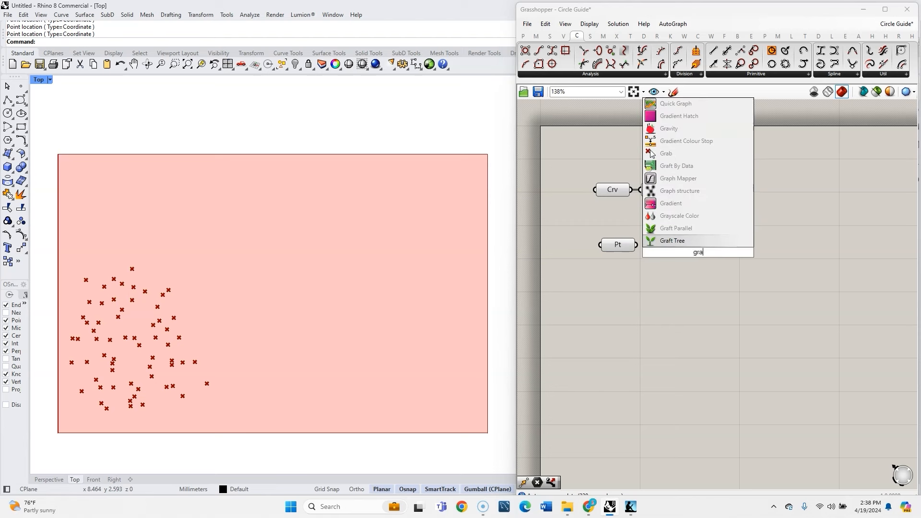
left_click(689, 242)
left_click_drag(637, 245, 676, 253)
left_click_drag(698, 254, 682, 287)
Add a Distance component with the points as input A and the grafted points as input B
left_click(732, 247)
double_click(731, 250)
type("dist")
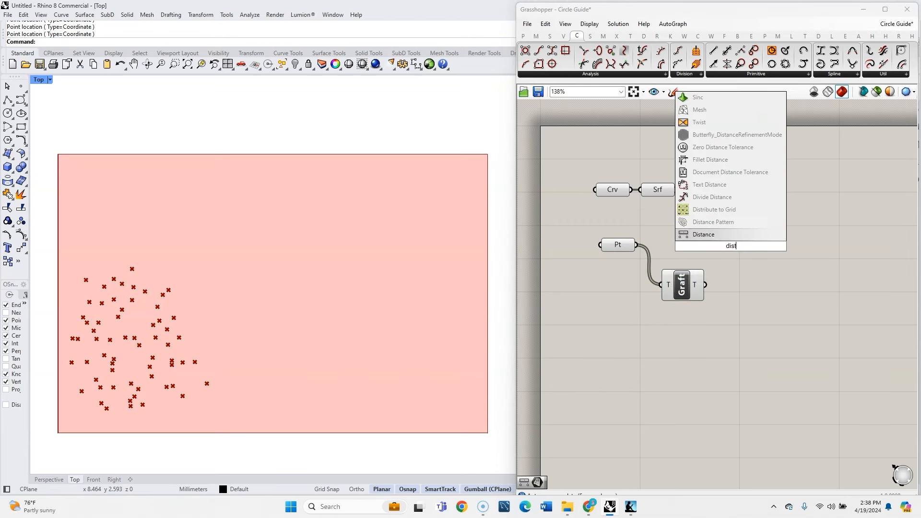
left_click(735, 238)
left_click_drag(636, 245, 721, 244)
left_click_drag(704, 284, 721, 258)
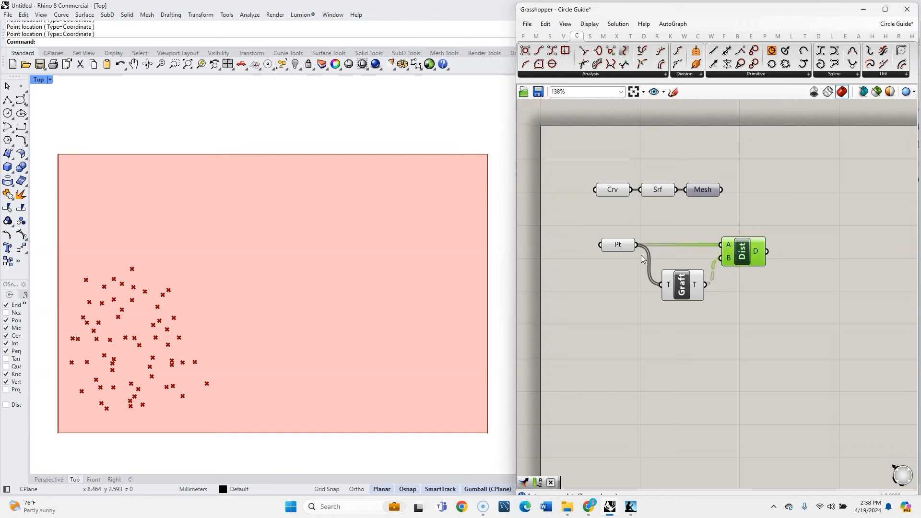
Turn off the preview of the Point, Graft Tree and Distance components together
right_click_drag(751, 308, 728, 294)
left_click_drag(728, 292, 601, 230)
middle_click(600, 230)
left_click(630, 201)
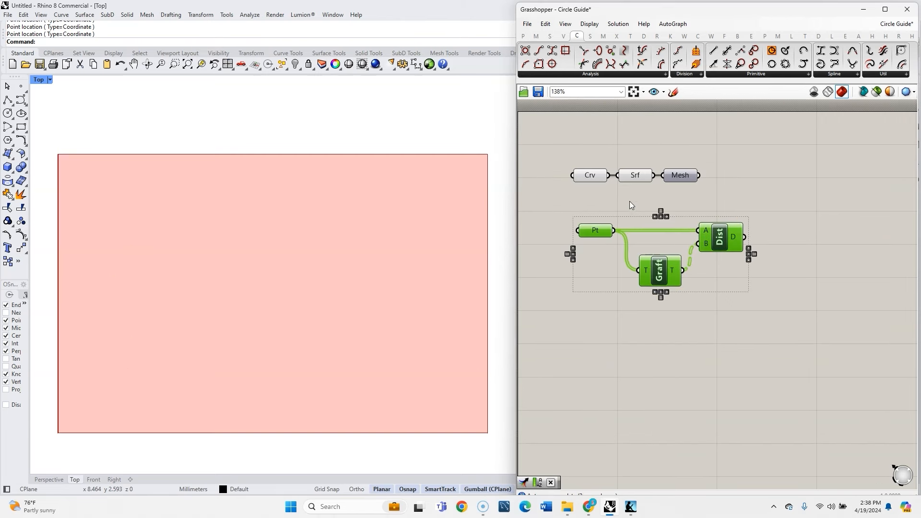
Turn the preview of the Point parameter back on
left_click(759, 272)
right_click_drag(758, 271, 710, 282)
left_click(547, 241)
middle_click(549, 242)
left_click(581, 229)
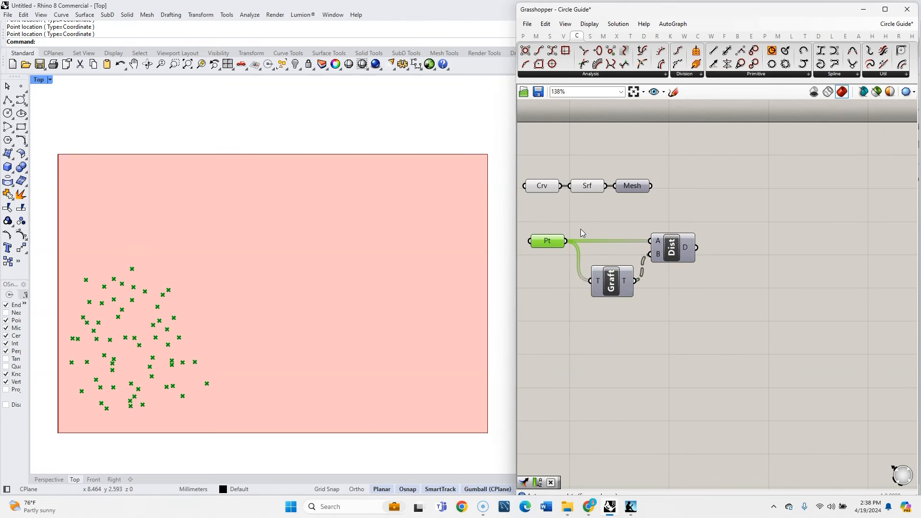
left_click(684, 229)
Add a List Item component and connect the Distance output to its list input
double_click(753, 252)
type("list item")
key("Return")
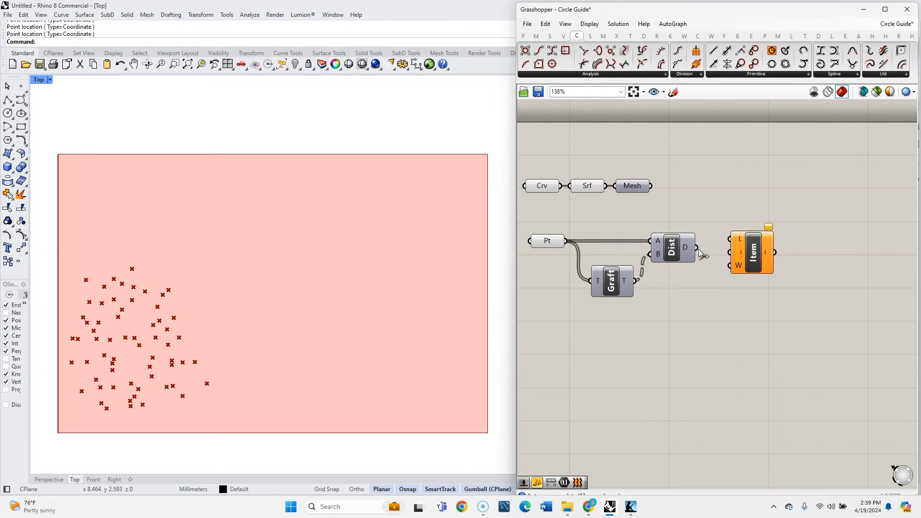
left_click_drag(697, 248, 731, 239)
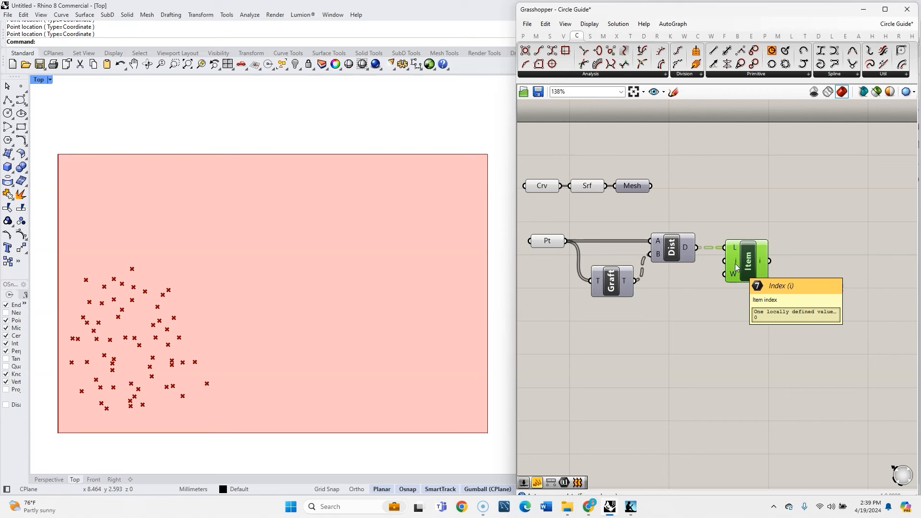
mouse_move(766, 264)
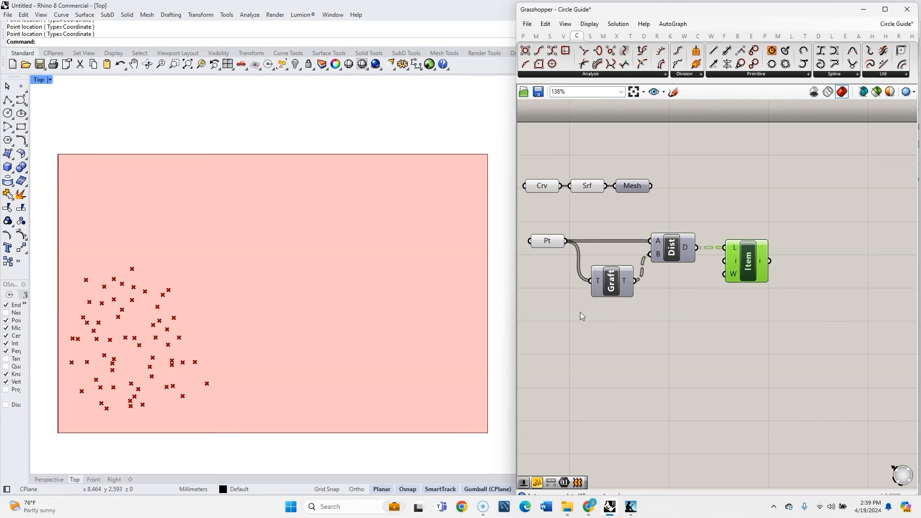
mouse_move(630, 287)
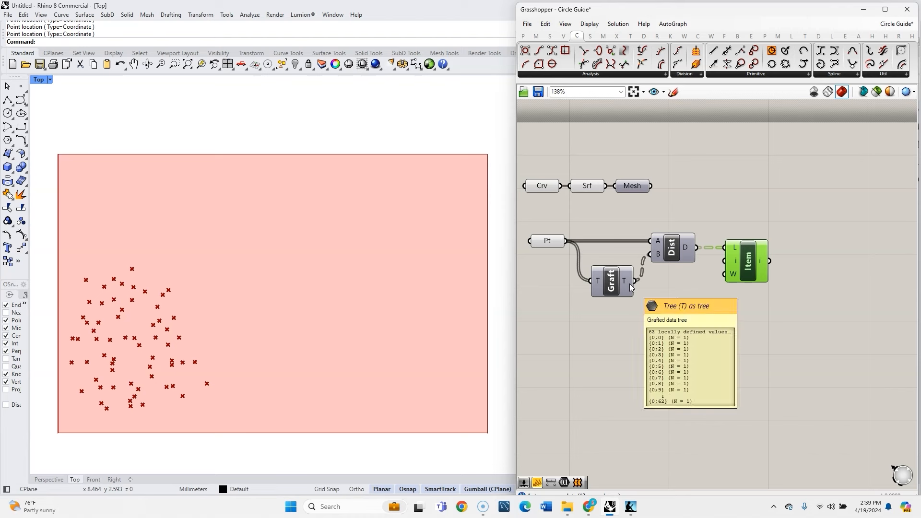
left_click_drag(574, 226, 524, 258)
left_click(524, 258)
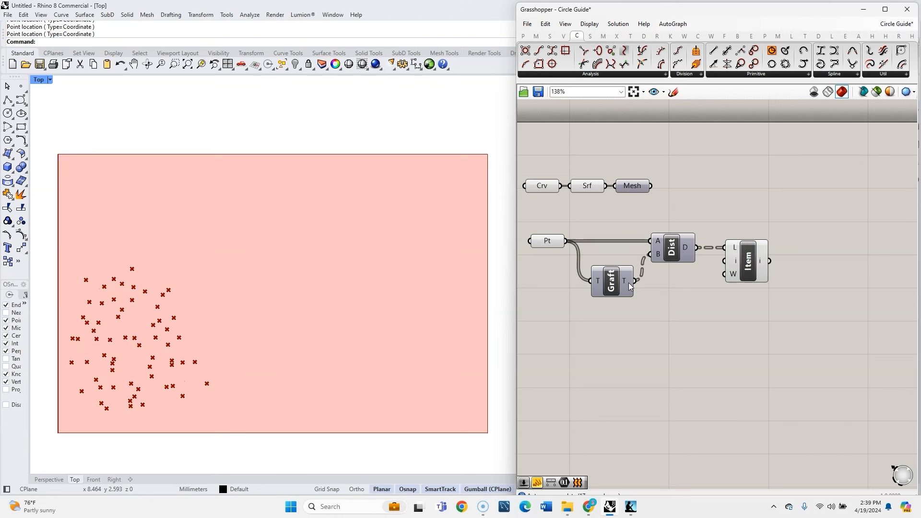
Add a panel containing 1 and connect it to the index input of the List Item component
mouse_move(629, 283)
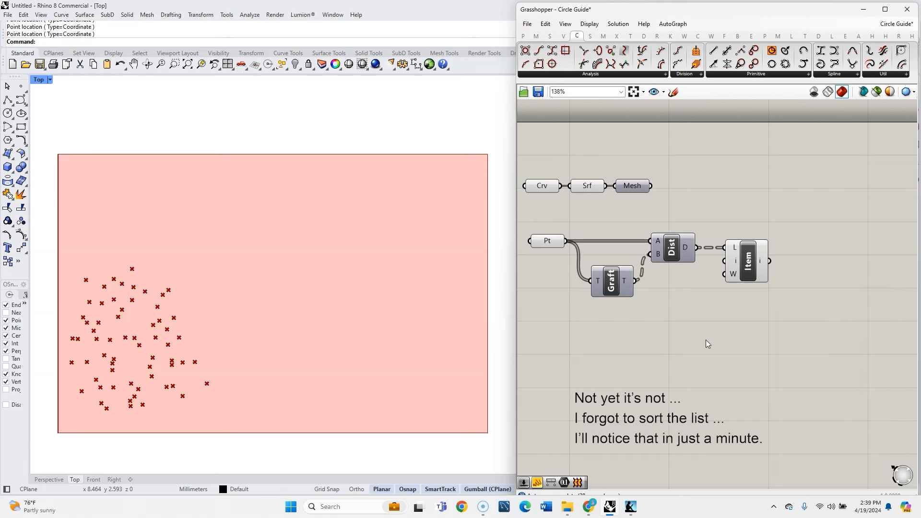
double_click(700, 305)
type("1")
key("Return")
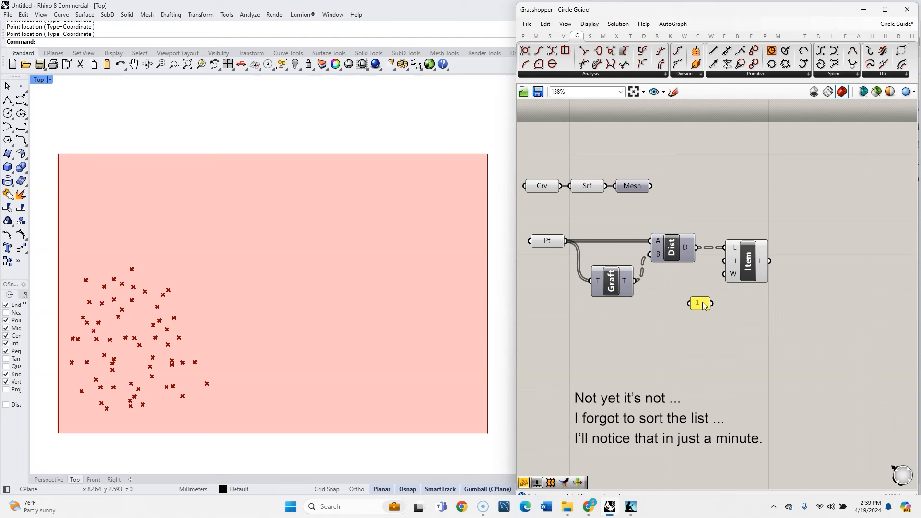
left_click(702, 307)
left_click_drag(702, 307, 697, 280)
left_click_drag(706, 276, 725, 261)
Flatten the output of the List Item component
right_click_drag(779, 259, 712, 255)
right_click(713, 255)
left_click(725, 294)
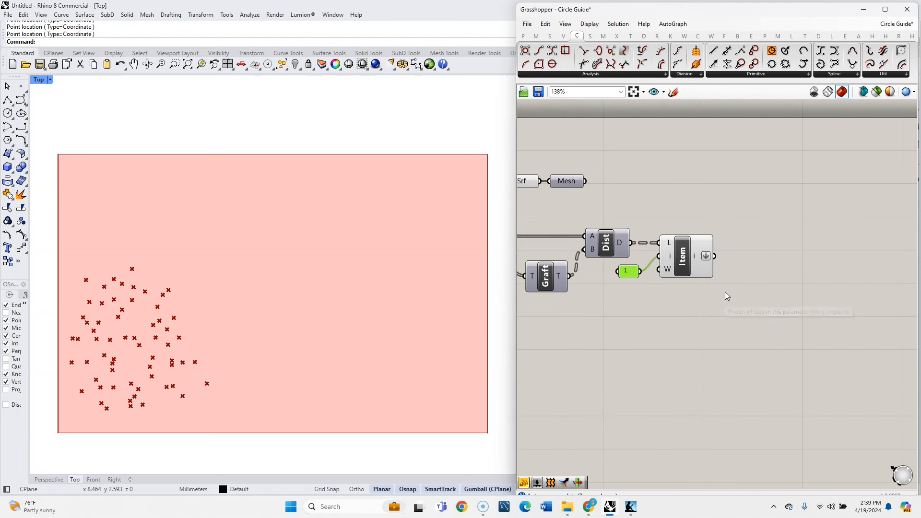
Add an Average component fed by the flattened List Item output
double_click(751, 258)
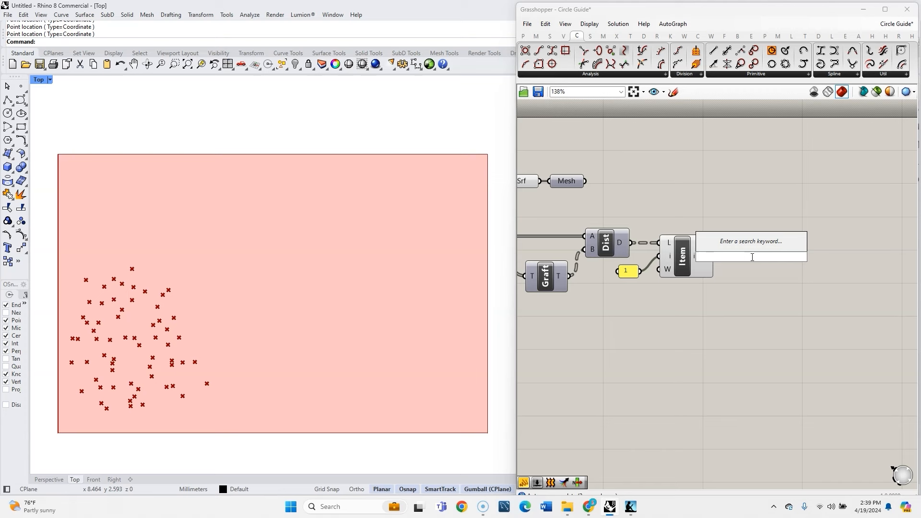
type("average")
key("Return")
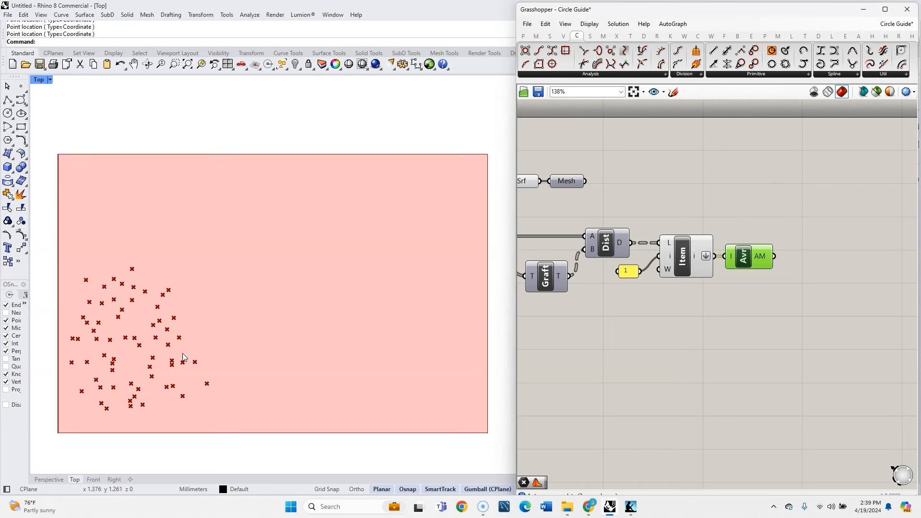
Add a Division component and connect the Average output to its input A
double_click(792, 288)
type("division")
key("Return")
left_click_drag(793, 291, 794, 265)
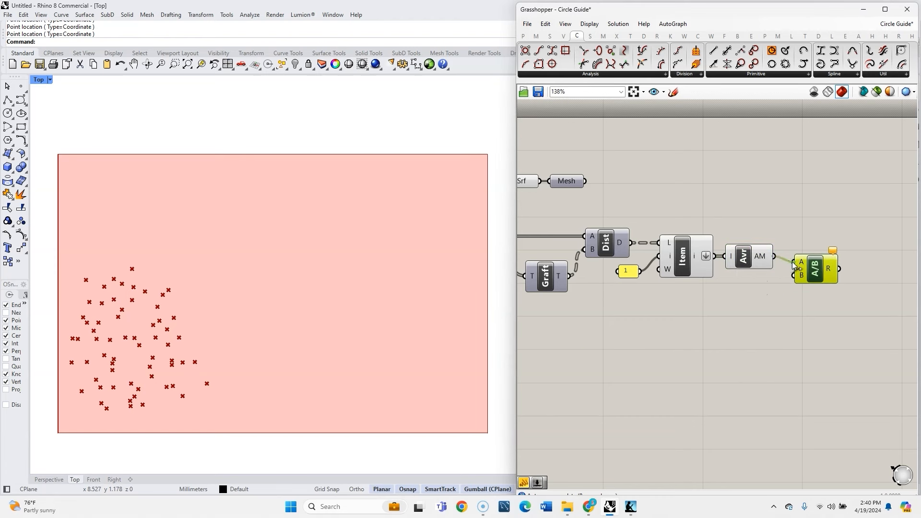
Add a panel containing 2, shrink it, and connect it to input B of the Division component
double_click(772, 303)
type("//")
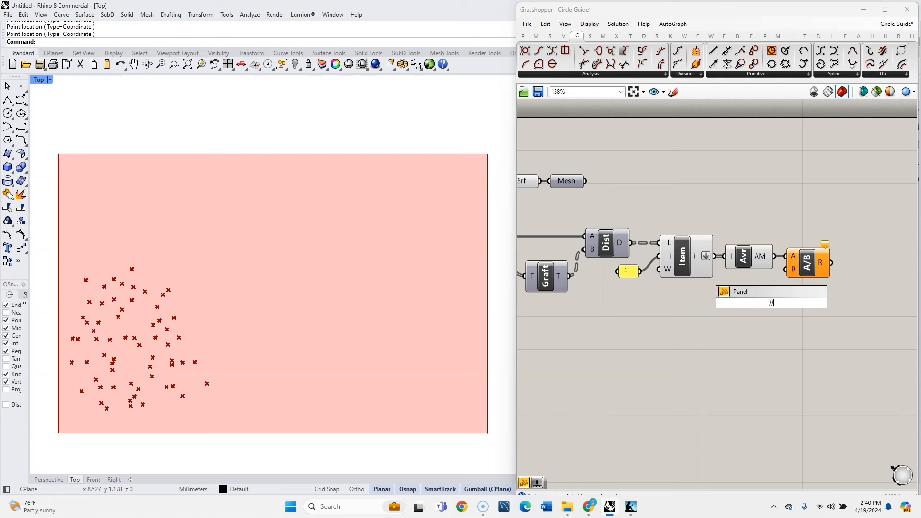
key("Return")
left_click_drag(759, 323, 747, 331)
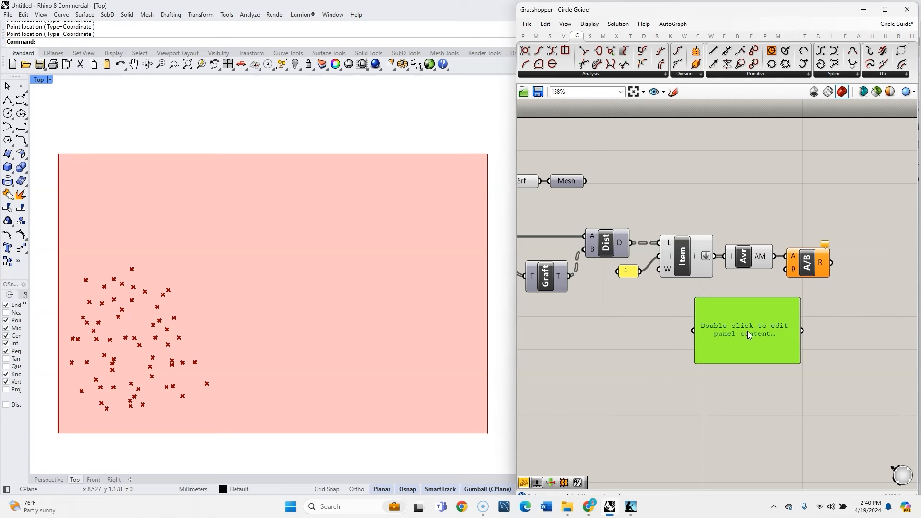
double_click(748, 331)
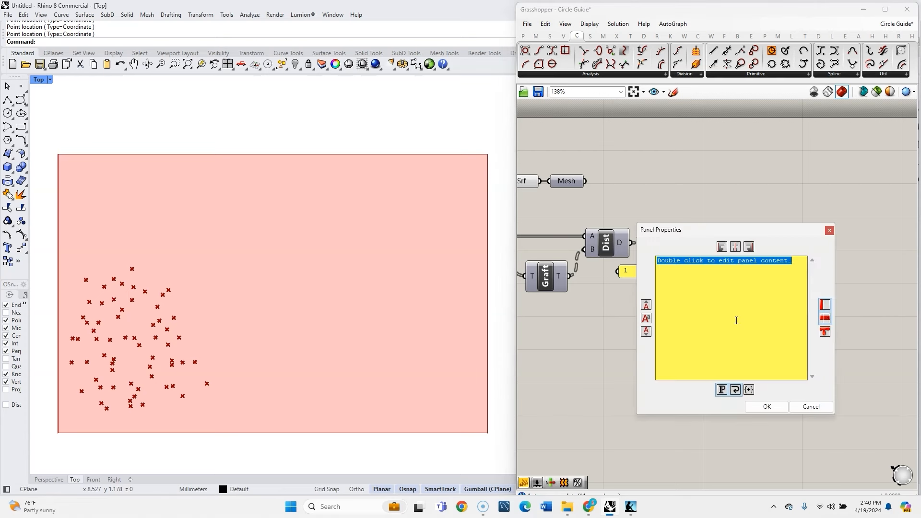
type("2")
left_click(768, 406)
left_click_drag(730, 305, 759, 279)
left_click(701, 327)
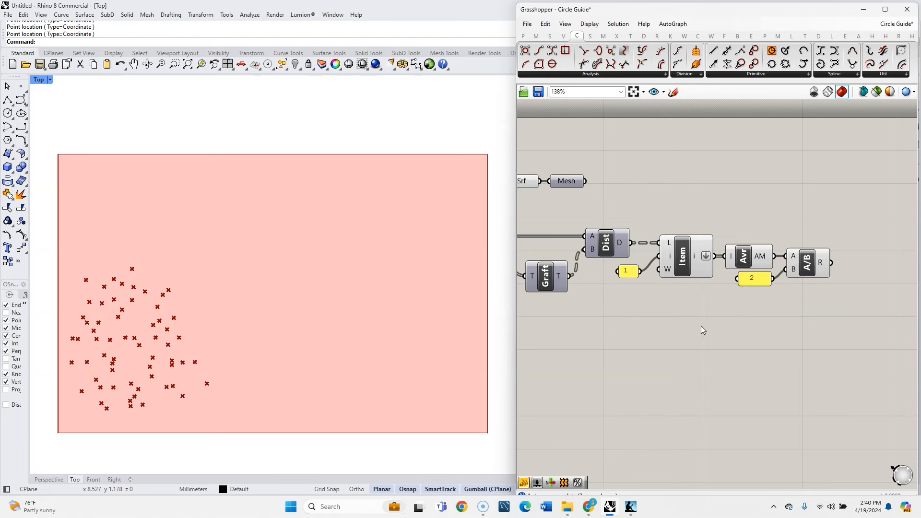
Add a Circle component with the points as its plane input and the Division result as its radius
scroll(701, 326, "down", 2)
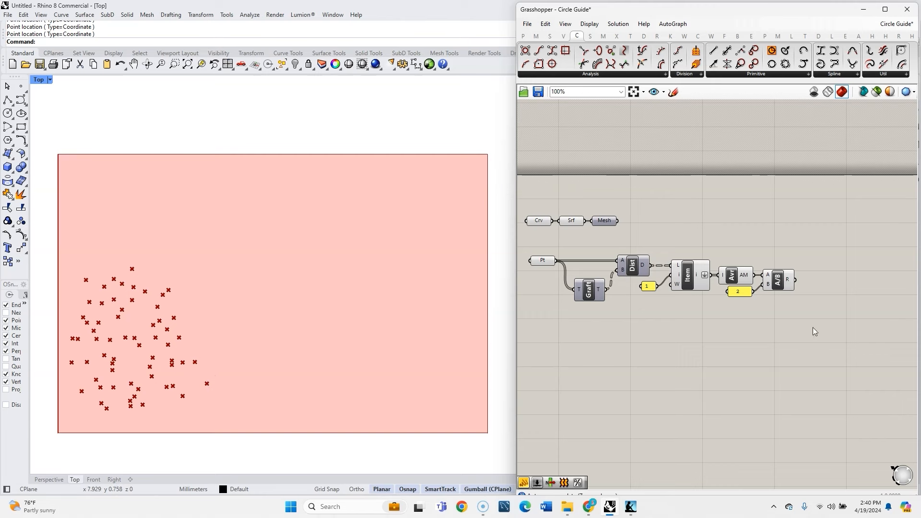
scroll(821, 261, "up", 3)
double_click(824, 254)
type("ci")
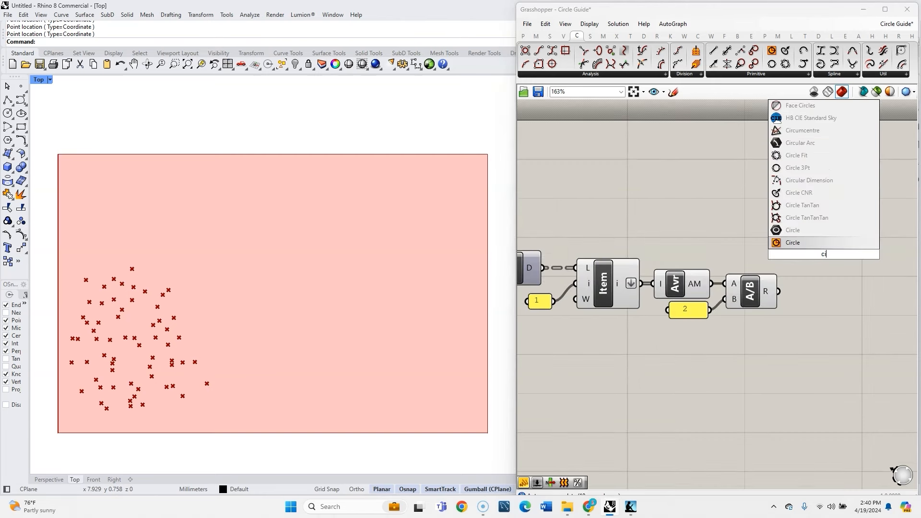
left_click(815, 243)
scroll(794, 285, "down", 2)
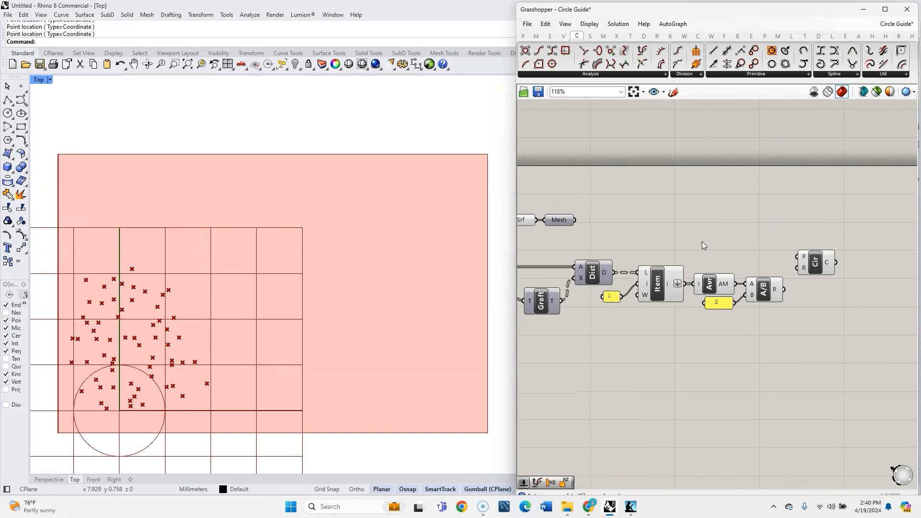
right_click_drag(702, 241, 768, 252)
mouse_move(566, 278)
left_mouse_down()
mouse_move(797, 252)
mouse_move(862, 268)
left_mouse_up()
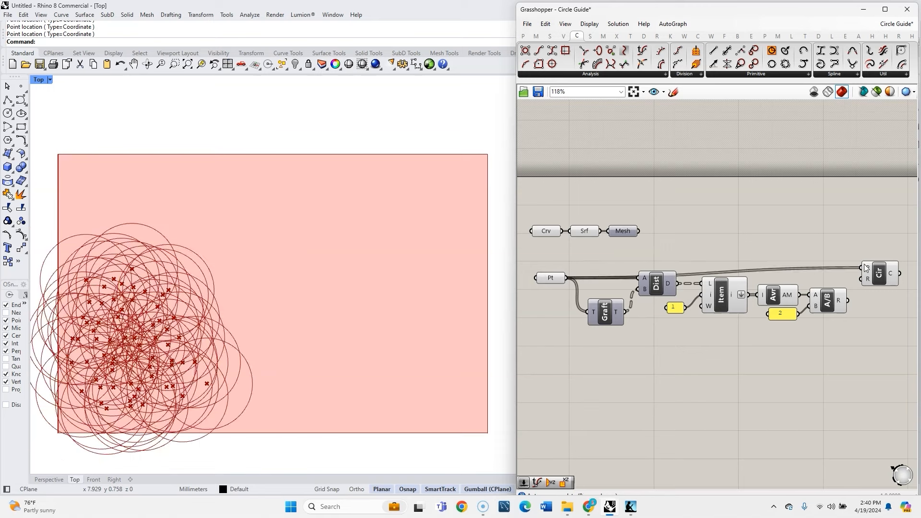
left_click_drag(847, 301, 862, 279)
left_click_drag(880, 273, 885, 283)
right_click_drag(885, 287, 842, 295)
Shift the List Item, Average, Division and Circle components with their panels away from Distance to make room
left_click_drag(854, 364, 674, 268)
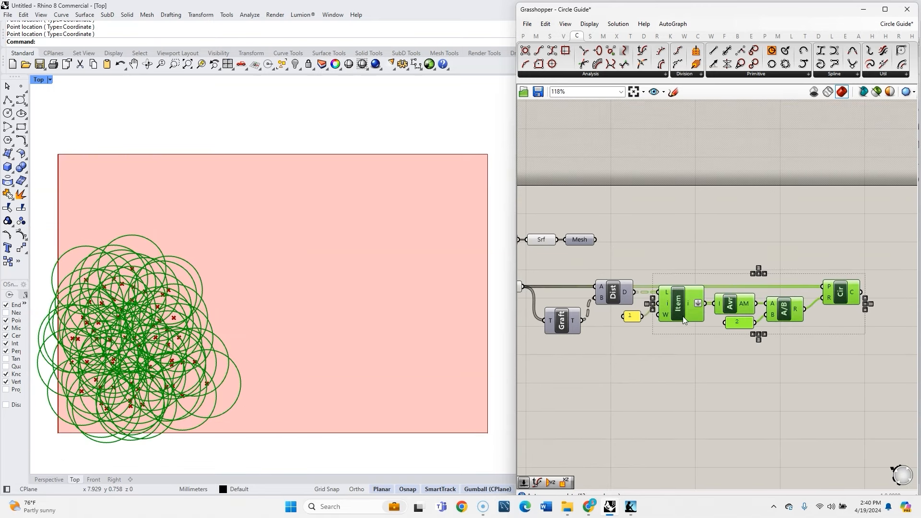
left_click(632, 317, "shift")
left_click_drag(633, 316, 672, 341)
Insert a Sort List component between the Distance output and the List Item list input
double_click(696, 288)
type("sort")
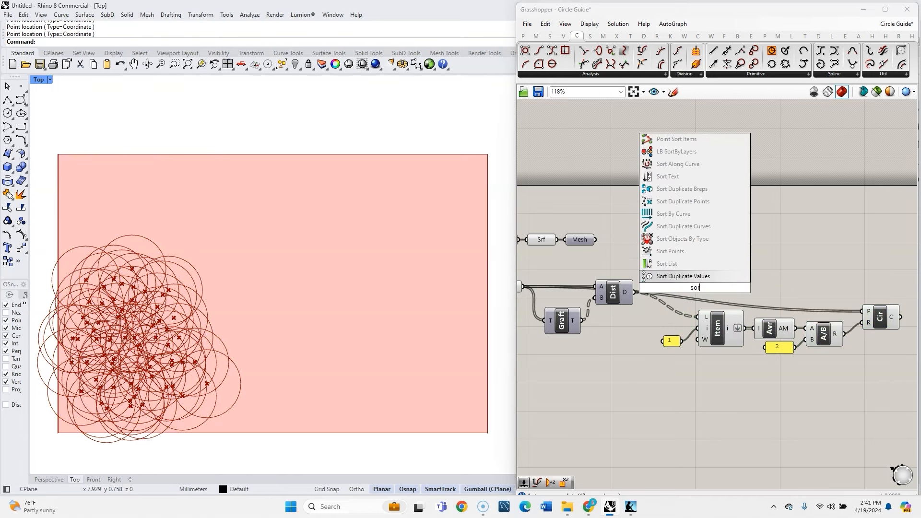
left_click(685, 277)
left_click_drag(635, 292, 703, 336)
scroll(688, 286, "up", 3)
left_click_drag(656, 311, 643, 351)
left_click(660, 302)
scroll(650, 278, "down", 3)
Examine the component chain from the points through sorting and averaging, and the resulting circles in the viewport
mouse_move(638, 321)
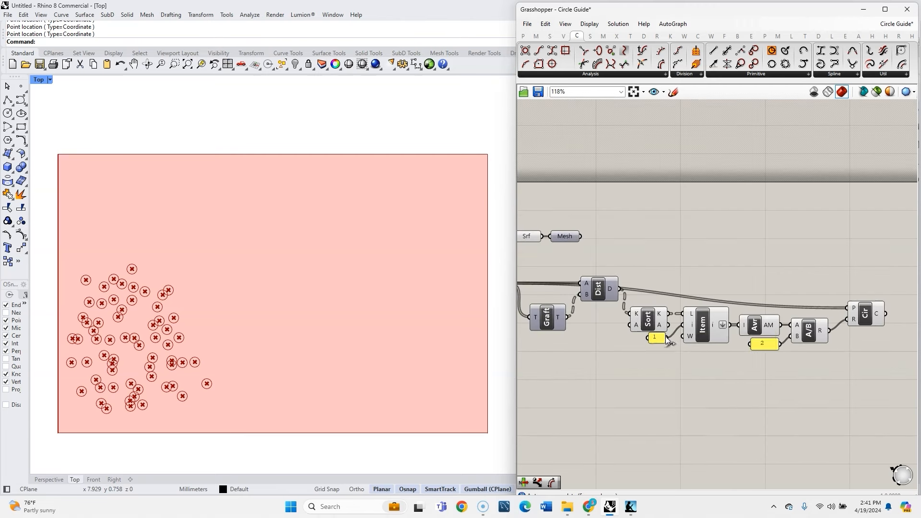
scroll(671, 336, "up", 3)
scroll(721, 268, "down", 3)
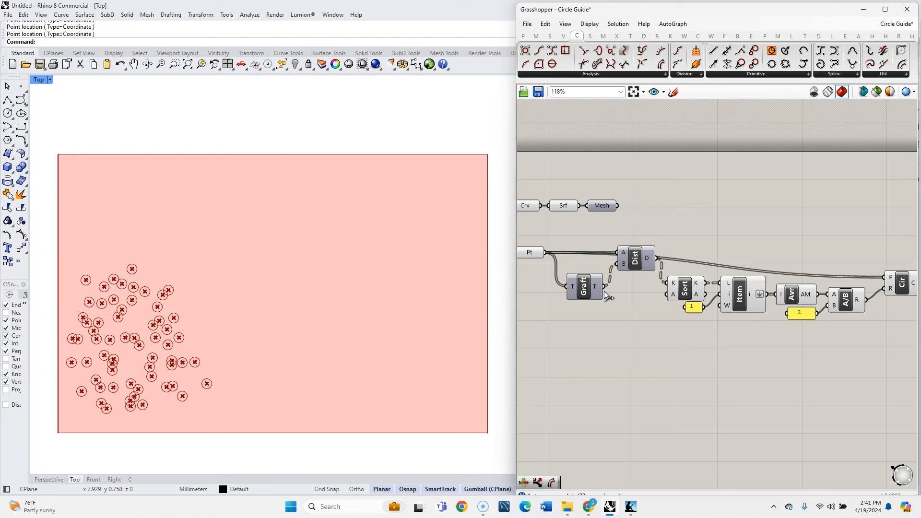
mouse_move(536, 255)
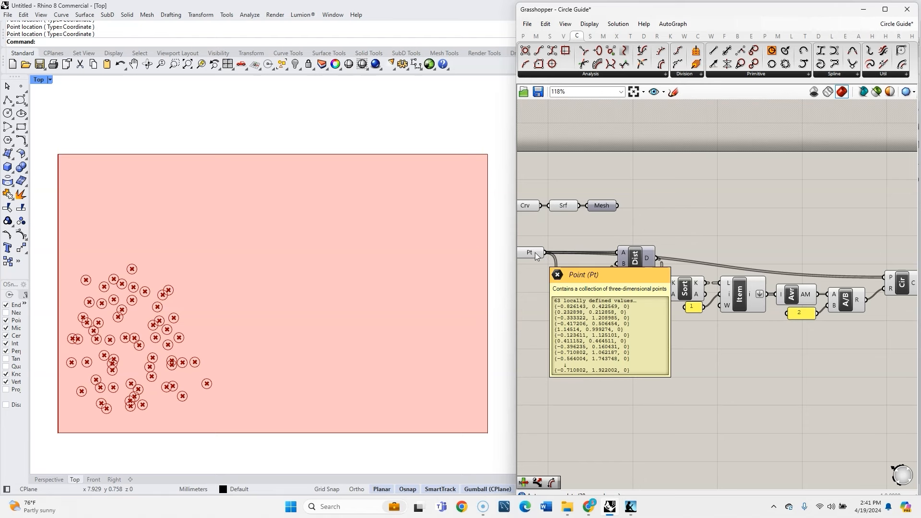
scroll(649, 286, "up", 3)
left_click(683, 276)
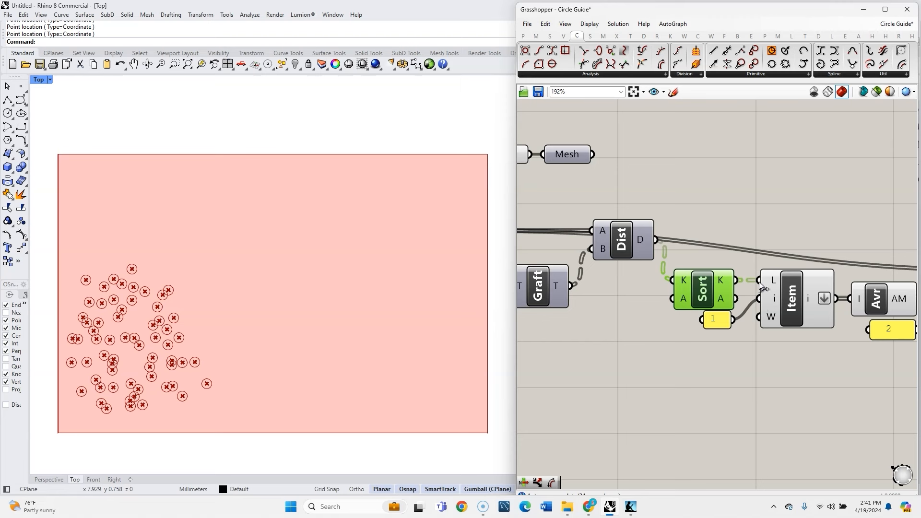
scroll(703, 219, "down", 2)
scroll(756, 275, "up", 3)
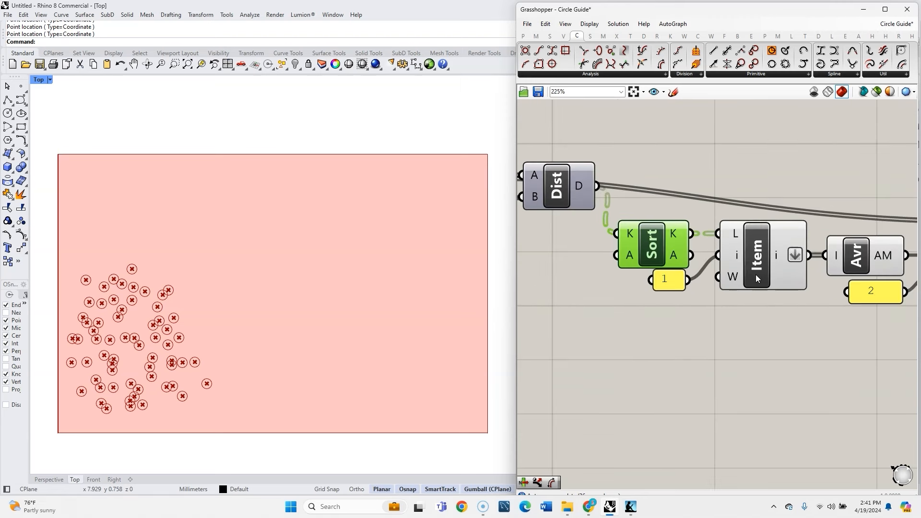
scroll(696, 274, "down", 2)
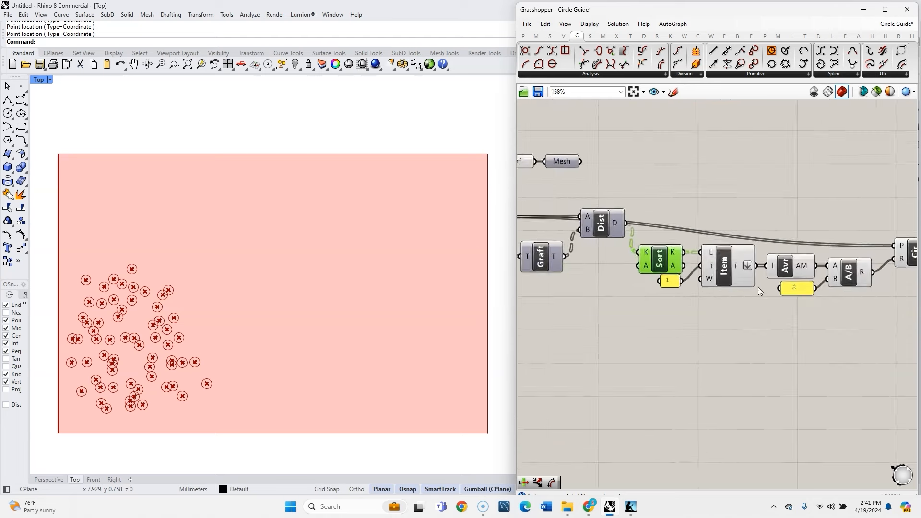
scroll(842, 256, "up", 2)
right_click_drag(805, 315, 681, 315)
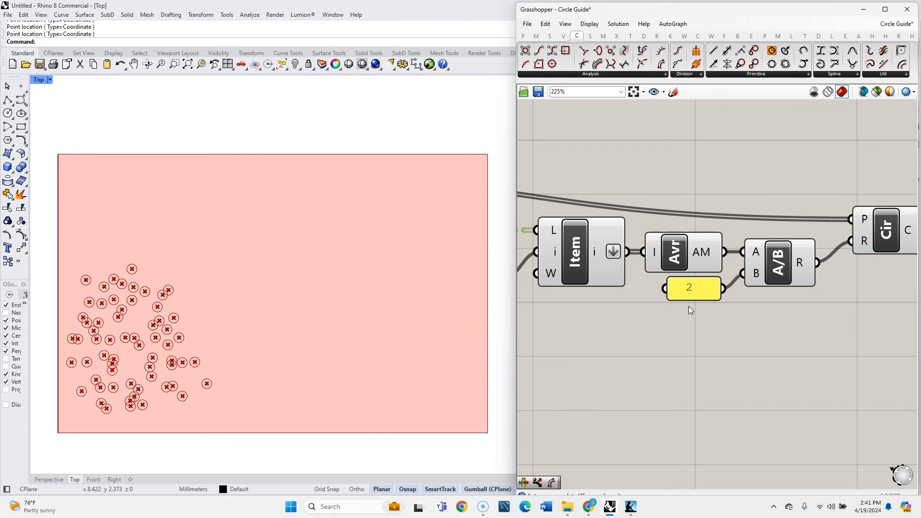
scroll(721, 305, "down", 2)
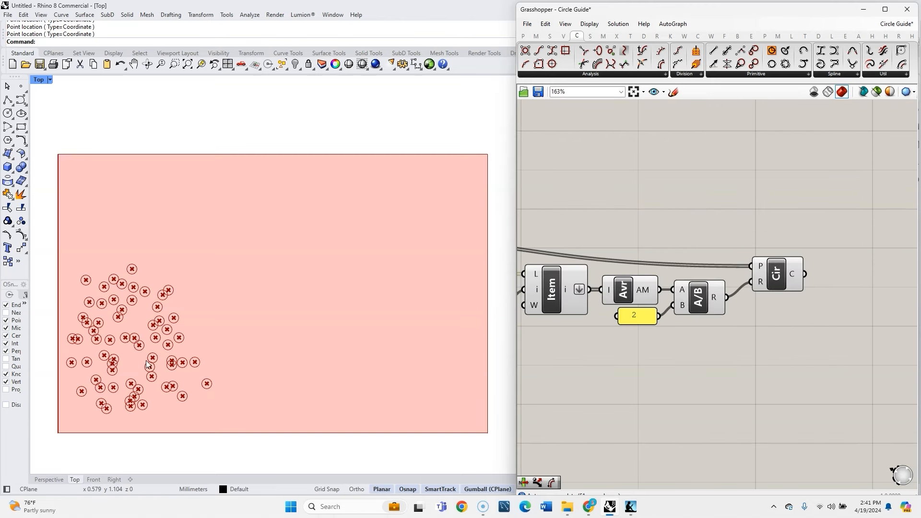
scroll(139, 351, "up", 2)
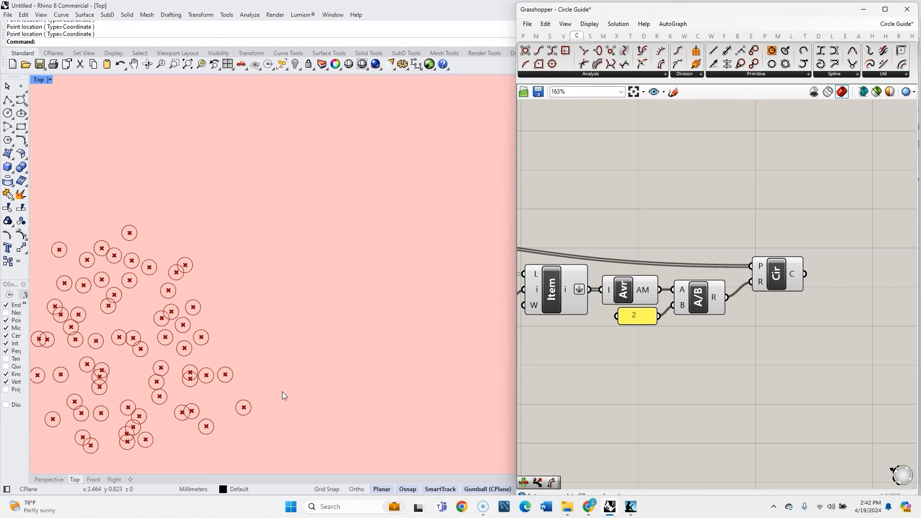
scroll(732, 358, "down", 4)
scroll(575, 347, "up", 2)
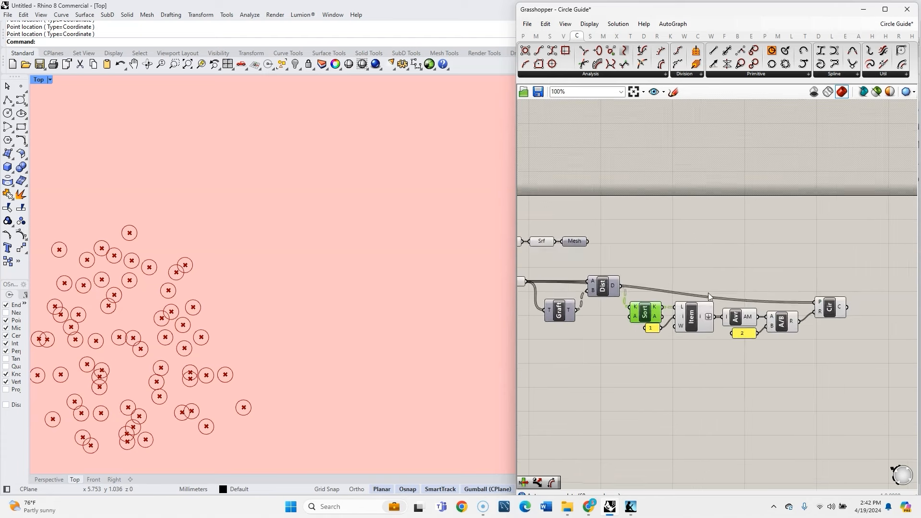
right_click_drag(709, 292, 772, 300)
double_click(782, 276)
type("circle")
key("Return")
scroll(798, 290, "up", 2)
left_click_drag(774, 339, 753, 280)
scroll(819, 272, "down", 2)
left_click_drag(601, 285, 774, 268)
left_click(788, 273)
key("Delete")
Add a second Division component that divides the List Item output directly by a panel value of 2
scroll(643, 377, "up", 1)
double_click(825, 247)
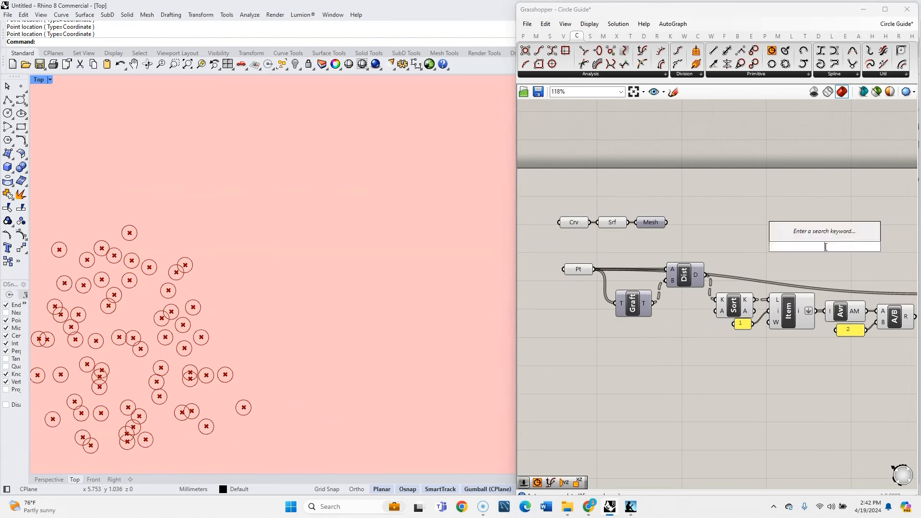
type("/")
key("Return")
double_click(777, 257)
type("//2")
key("Return")
scroll(837, 252, "up", 2)
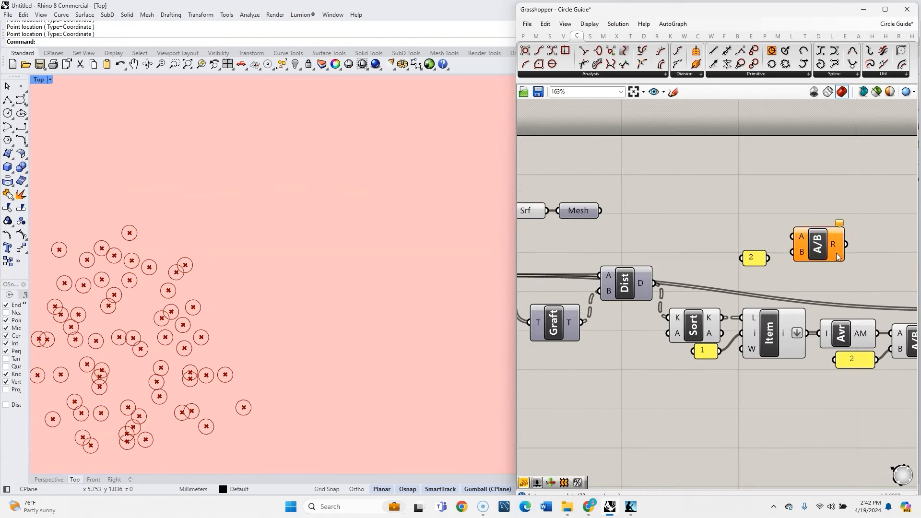
left_click_drag(836, 253, 829, 258)
left_click_drag(806, 333, 785, 258)
scroll(848, 275, "down", 4)
scroll(737, 278, "up", 2)
scroll(851, 246, "down", 2)
Duplicate the Circle component and connect the second Division result to the copy's radius input
left_click(889, 302)
left_click_drag(889, 303, 830, 244, "alt")
scroll(825, 249, "up", 3)
left_click_drag(799, 283, 812, 248)
Turn off the preview of the original Circle component
scroll(777, 270, "down", 3)
left_click(873, 316)
middle_click(872, 316)
left_click(898, 284)
Examine in the viewport how the circles based on individual nearest distances touch their neighbouring circles
scroll(238, 378, "up", 3)
right_click_drag(238, 378, 121, 380)
scroll(328, 376, "up", 3)
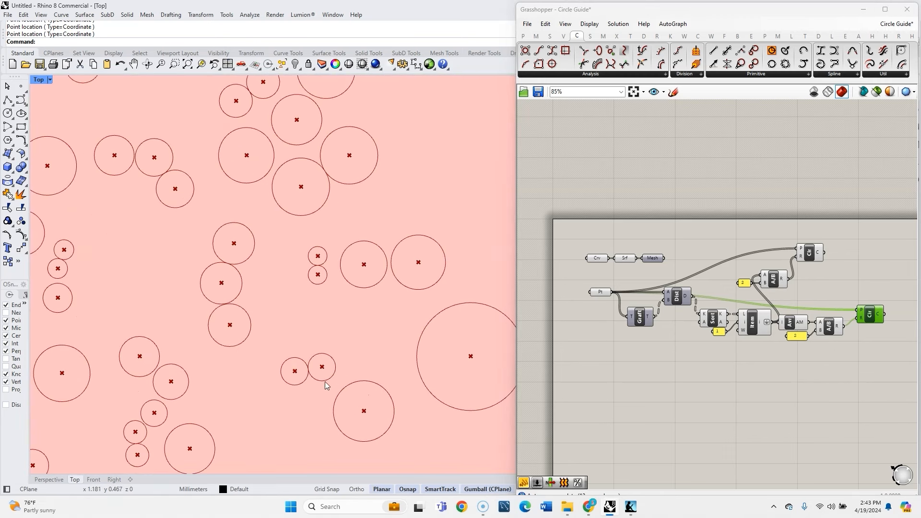
scroll(309, 374, "up", 3)
scroll(320, 369, "down", 10)
scroll(434, 372, "up", 6)
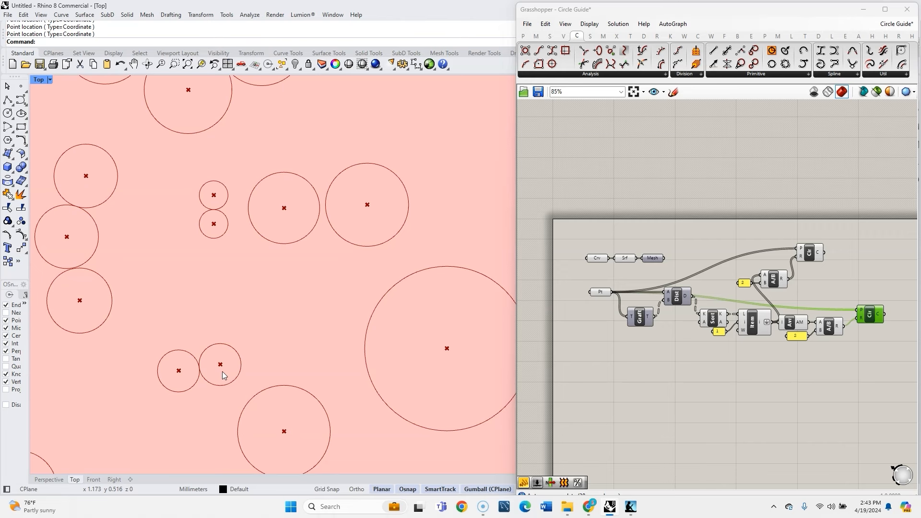
scroll(223, 372, "down", 6)
right_click_drag(249, 306, 232, 367)
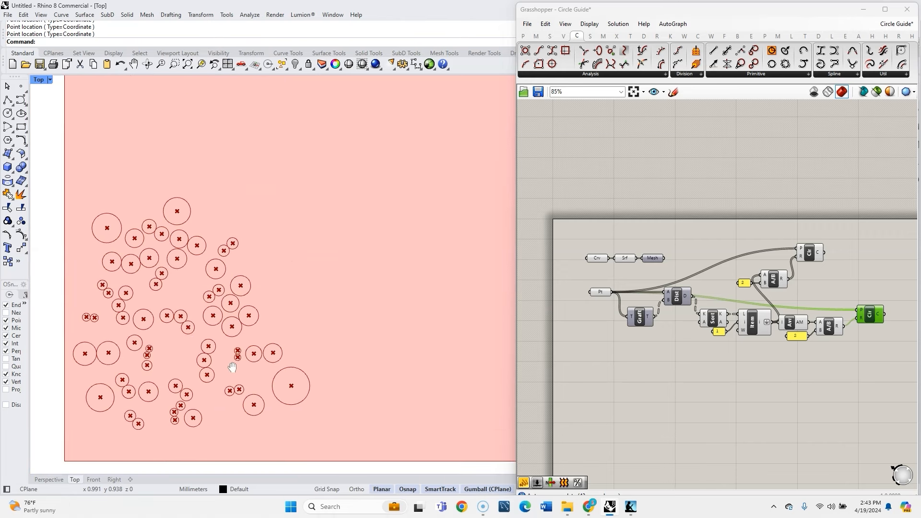
scroll(228, 362, "down", 4)
right_click_drag(289, 321, 240, 317)
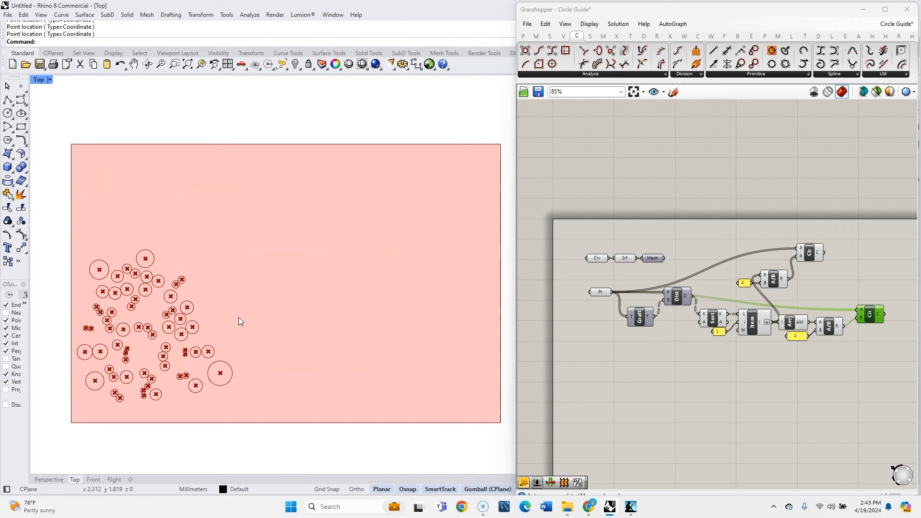
Delete the duplicate Circle component together with the second Division component and its panel
left_click_drag(860, 297, 738, 235)
key("Delete")
scroll(690, 314, "down", 2)
scroll(842, 308, "up", 4)
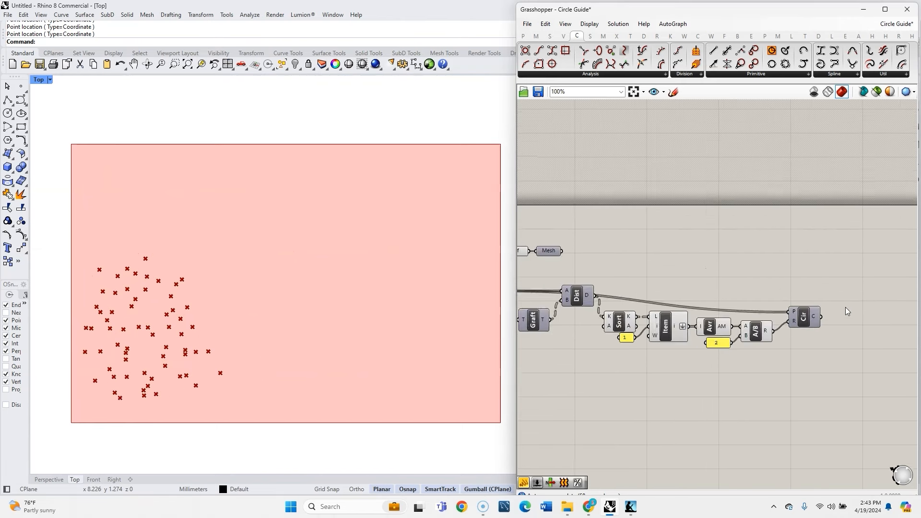
Turn the preview of the remaining Circle component back on and inspect its circles around the points
left_click(803, 316)
middle_click(800, 318)
left_click(818, 299)
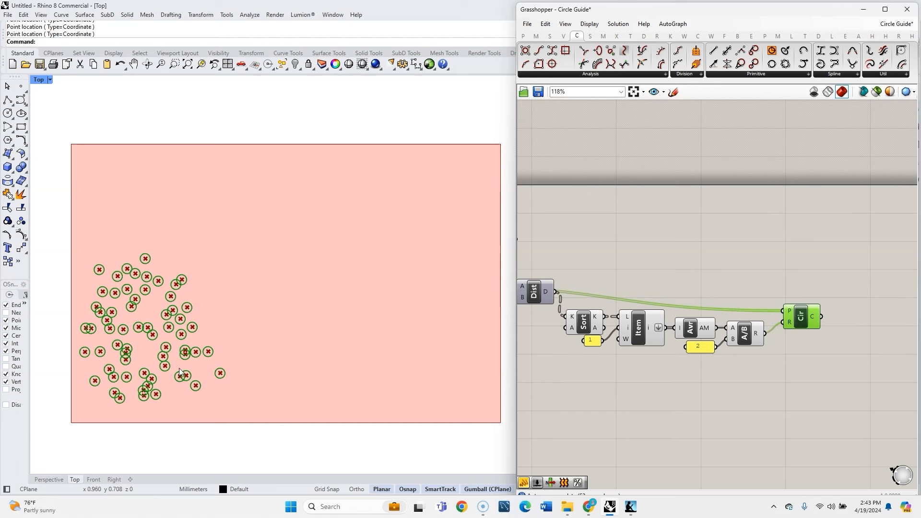
scroll(143, 370, "up", 2)
scroll(154, 372, "down", 1)
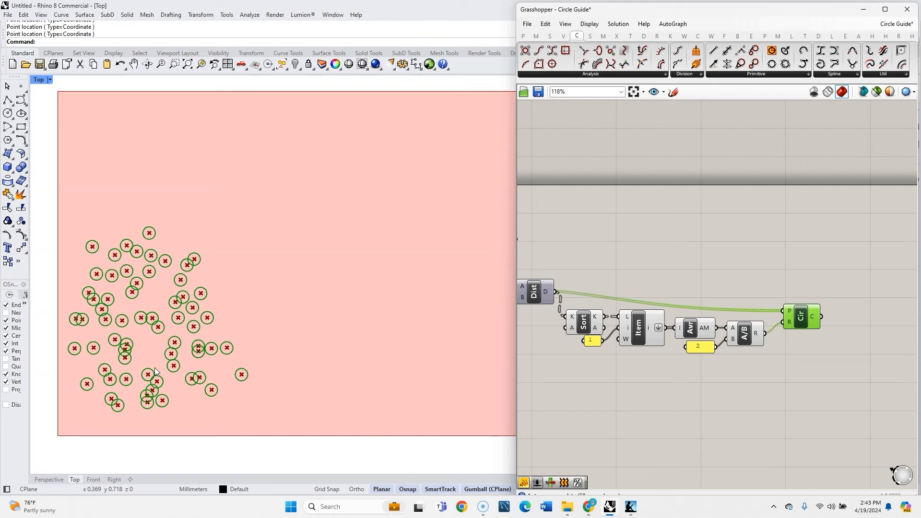
Add a Multiplication component below the Circle component and connect the Division result to its A input
scroll(853, 326, "up", 3)
double_click(852, 331)
type("mul")
left_click(831, 299)
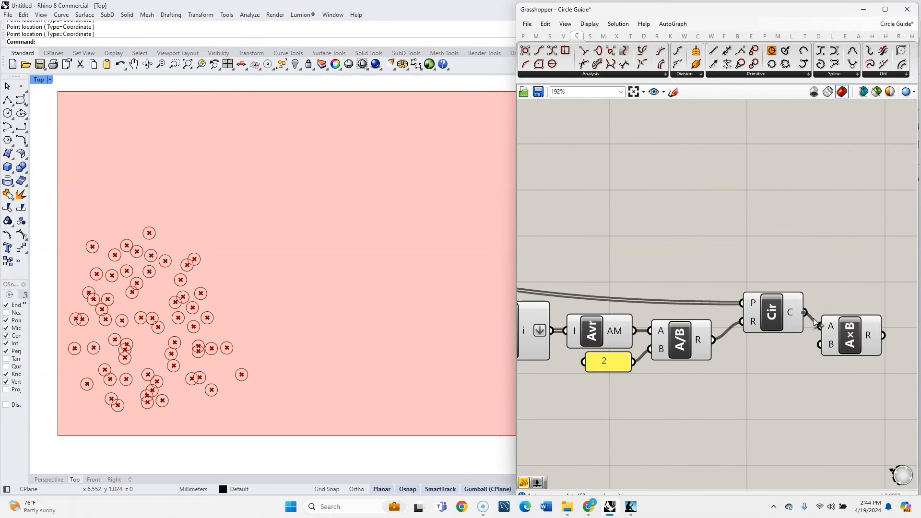
left_click_drag(712, 340, 821, 325)
left_click_drag(846, 335, 783, 380)
Create a number slider starting at 1.000 and connect it to the Multiplication component's B input
scroll(722, 405, "down", 1)
double_click(721, 402)
type("1.000<")
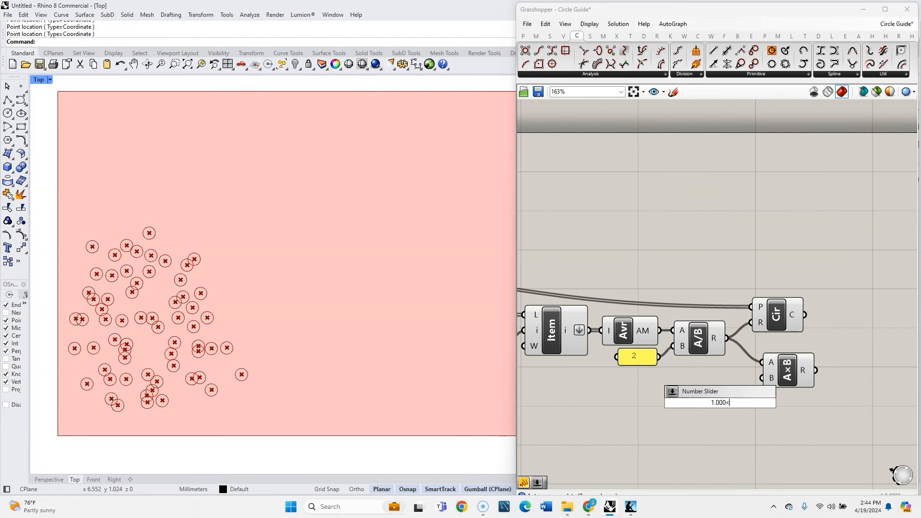
key("Return")
scroll(721, 403, "up", 2)
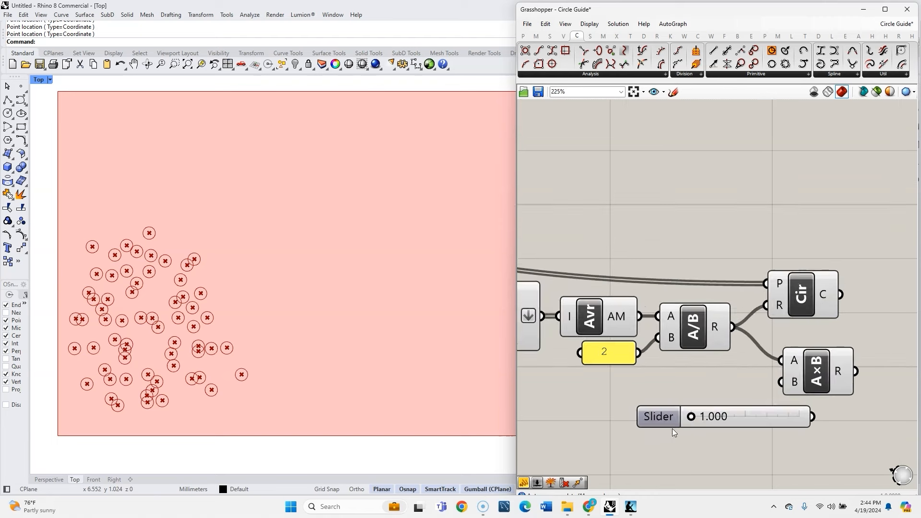
left_click_drag(690, 420, 630, 418)
left_click_drag(751, 415, 781, 382)
Connect the Multiplication result to the Circle component's radius and set the slider to 1.592
scroll(796, 370, "down", 1)
left_click_drag(729, 321, 857, 287)
left_click_drag(767, 377, 816, 296, "shift")
left_click_drag(558, 414, 575, 414)
scroll(354, 337, "down", 2)
right_click_drag(355, 337, 298, 362)
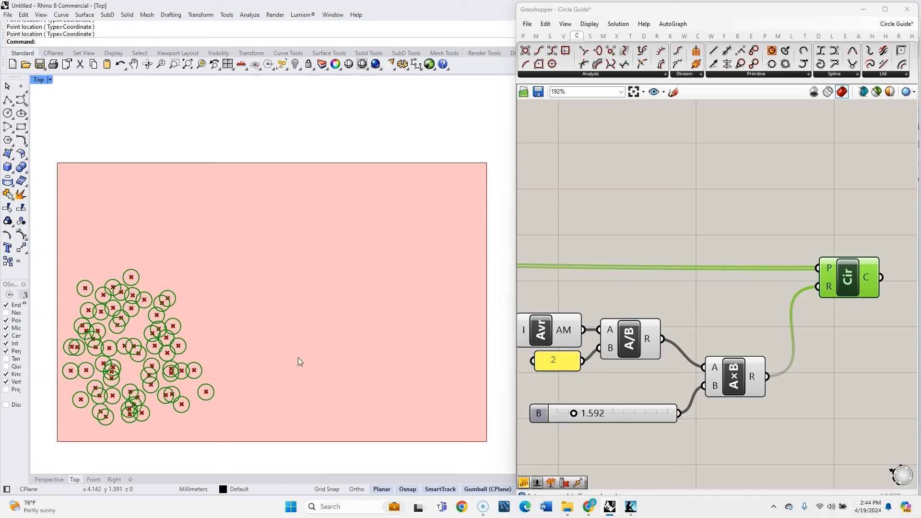
left_click(734, 302)
Delete the Circle component from the end of the definition
scroll(718, 306, "down", 4)
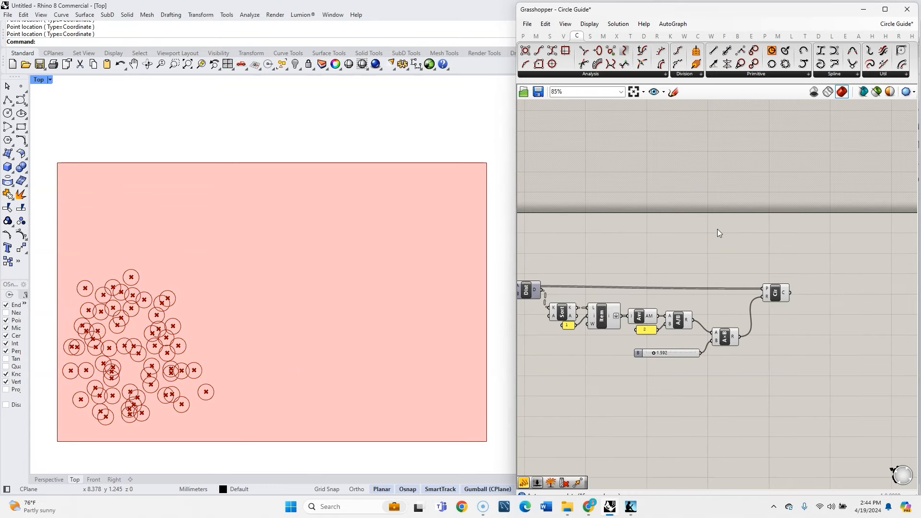
left_click(675, 38)
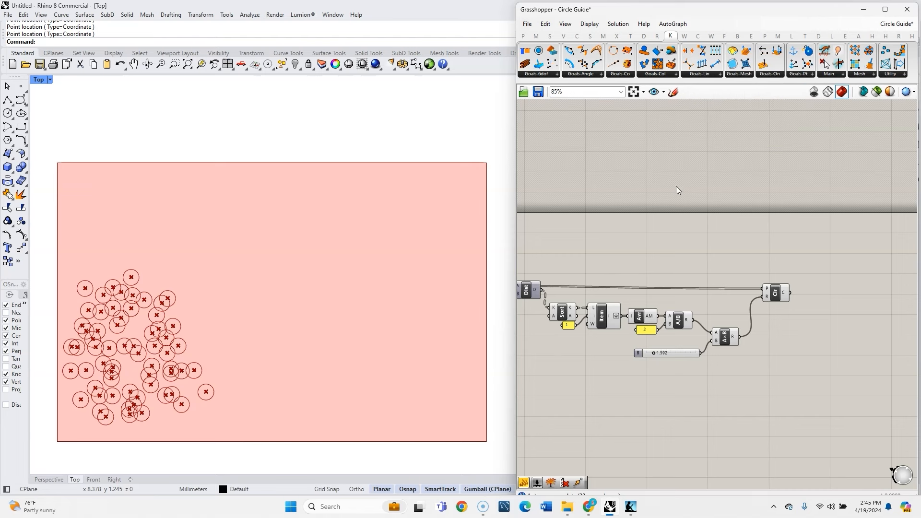
left_click(773, 293)
key("Delete")
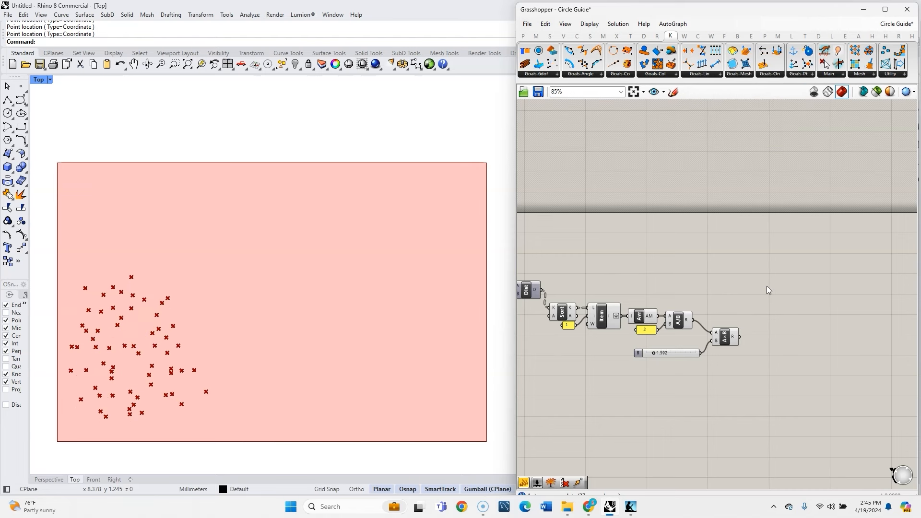
Add a Kangaroo Show component beside the mesh parameter
scroll(672, 259, "up", 3)
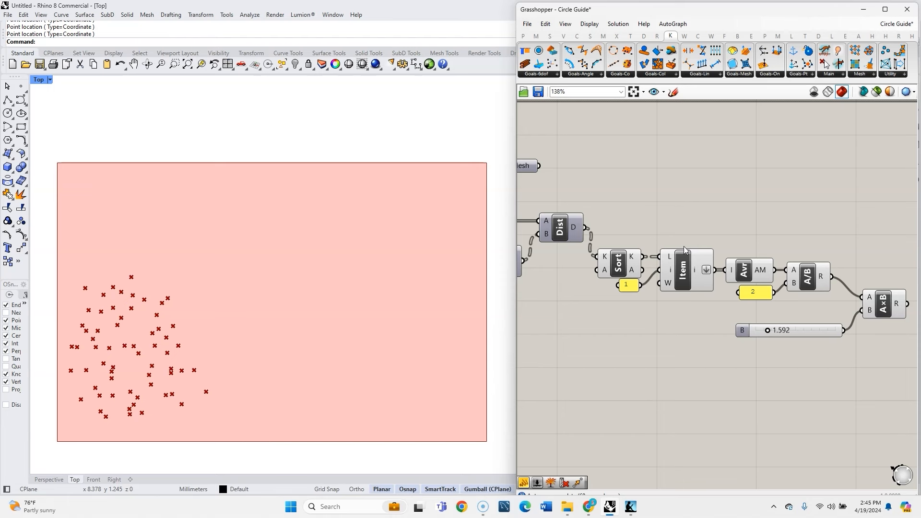
scroll(729, 223, "down", 3)
scroll(576, 216, "up", 2)
left_click(546, 232)
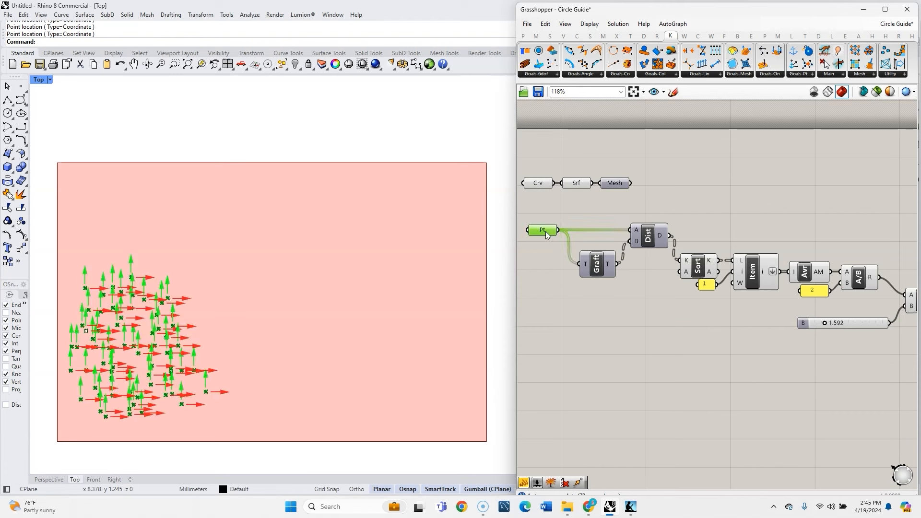
left_click(583, 204)
left_click(614, 187)
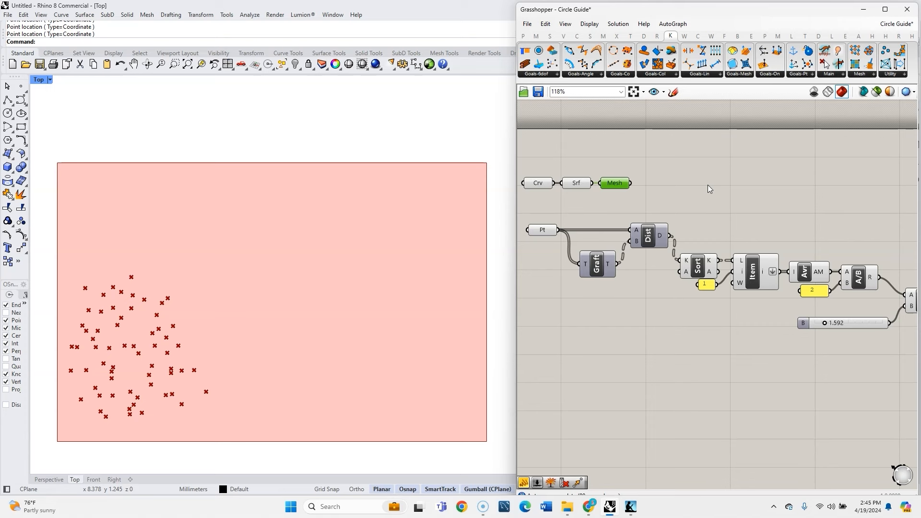
double_click(738, 182)
type("show")
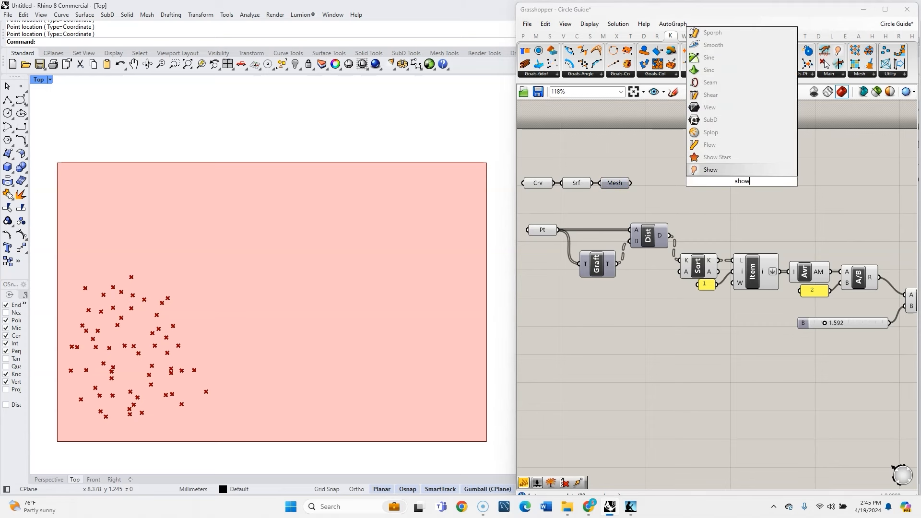
left_click(735, 171)
Duplicate the point parameter with a hidden wire from the original, and connect the copy to the Show component
left_click_drag(558, 230, 722, 181)
left_click_drag(542, 230, 584, 210, "alt")
right_click(582, 211)
left_click_drag(558, 230, 722, 182)
key("Escape")
left_click_drag(735, 182, 721, 142)
Turn off the preview of the original point parameter
left_click(695, 163)
left_click(538, 232)
middle_click(539, 232)
left_click(595, 201)
Group the copied point parameter next to Show and colour the group yellow
left_click(655, 141)
key("ctrl+g")
left_click(718, 179)
scroll(650, 196, "down", 2)
scroll(702, 155, "up", 2)
scroll(649, 166, "up", 2)
right_click(645, 168)
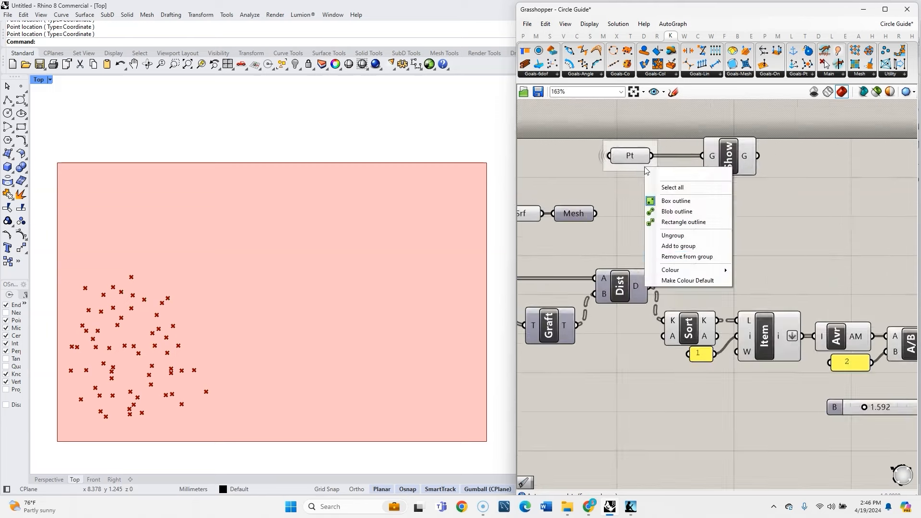
mouse_move(691, 270)
left_click(788, 292)
left_click(767, 365)
left_click(585, 182)
Turn off the preview of the Show component
scroll(586, 183, "down", 2)
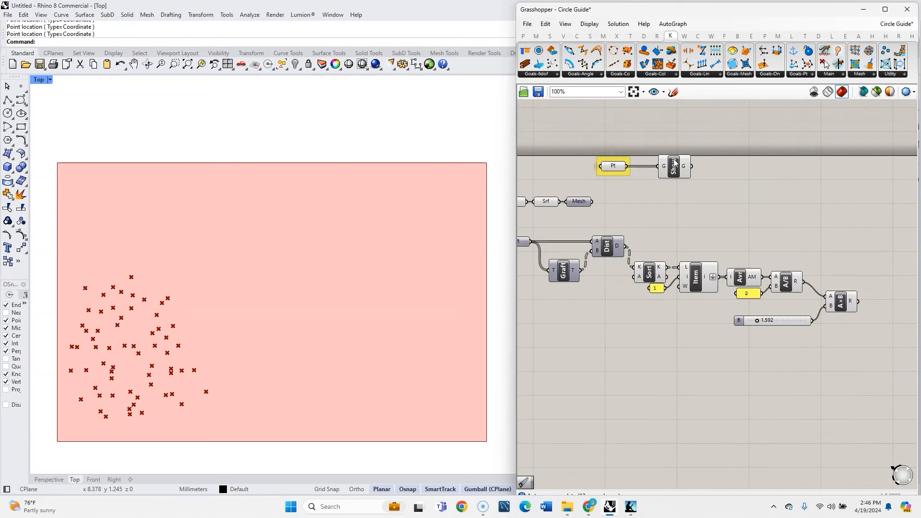
middle_click(675, 163)
scroll(701, 194, "up", 1)
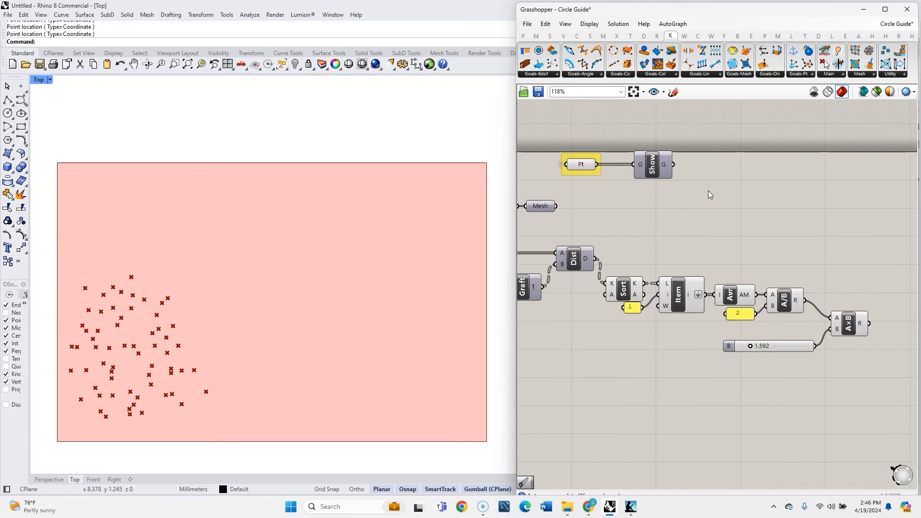
Add an Entwine component with Show's output connected to its {0;0} input, and place it some distance from Show
double_click(708, 192)
type("entwine")
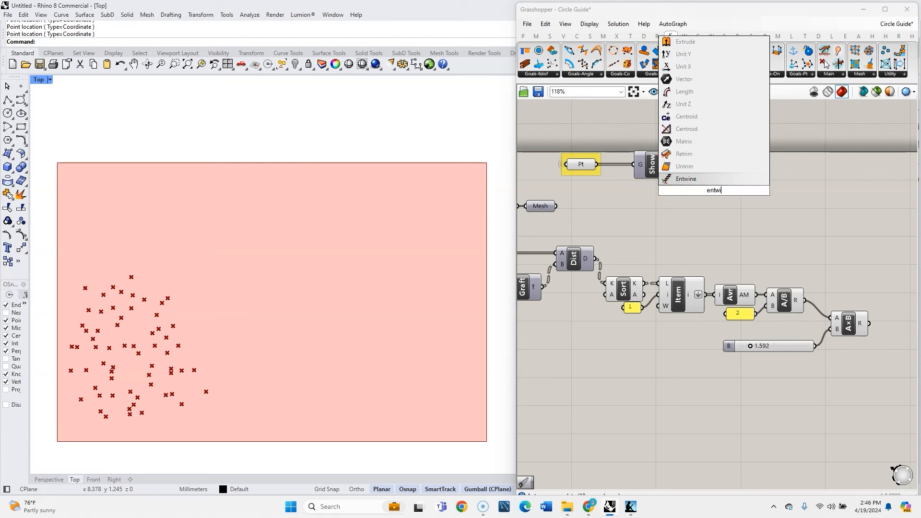
left_click(710, 178)
scroll(697, 184, "up", 2)
left_click_drag(730, 200, 737, 182)
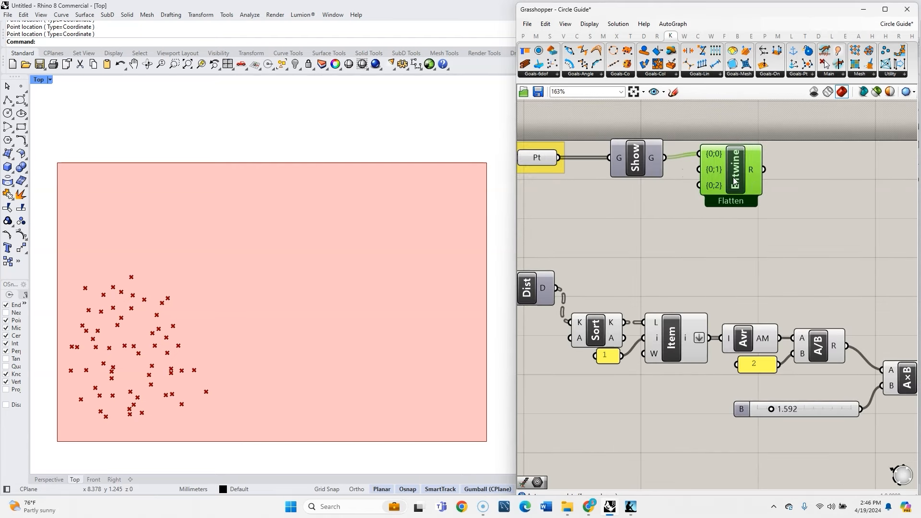
scroll(790, 180, "down", 2)
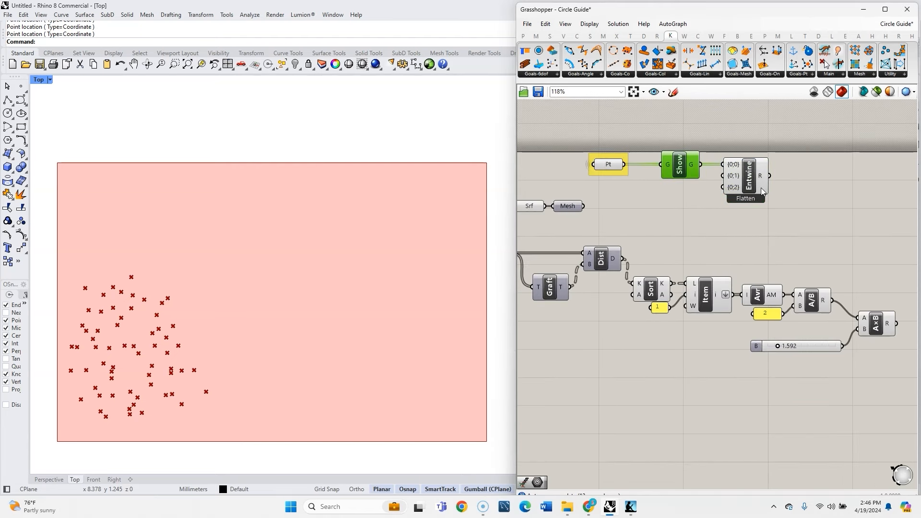
mouse_move(760, 175)
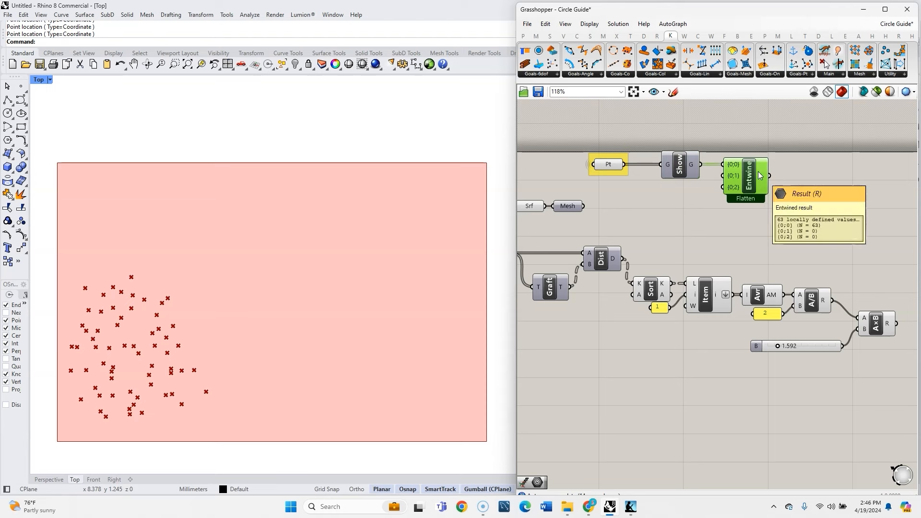
left_click(677, 168)
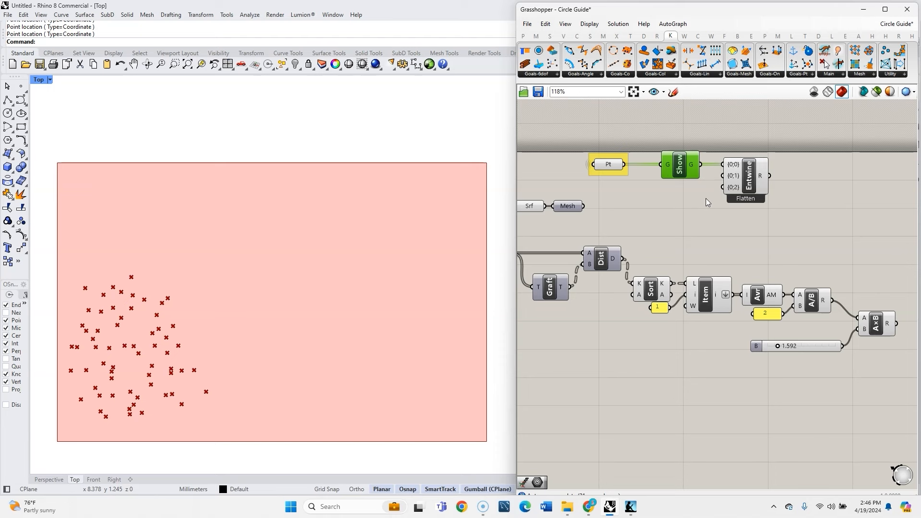
left_click_drag(752, 181, 805, 159)
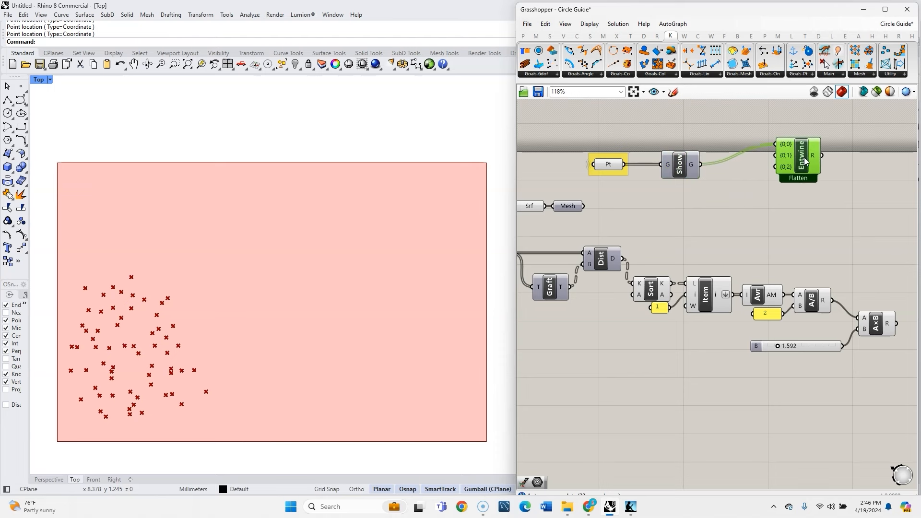
left_click(800, 186)
Add a Kangaroo ZombieSolver component beyond the Entwine component
scroll(819, 184, "down", 2)
double_click(859, 191)
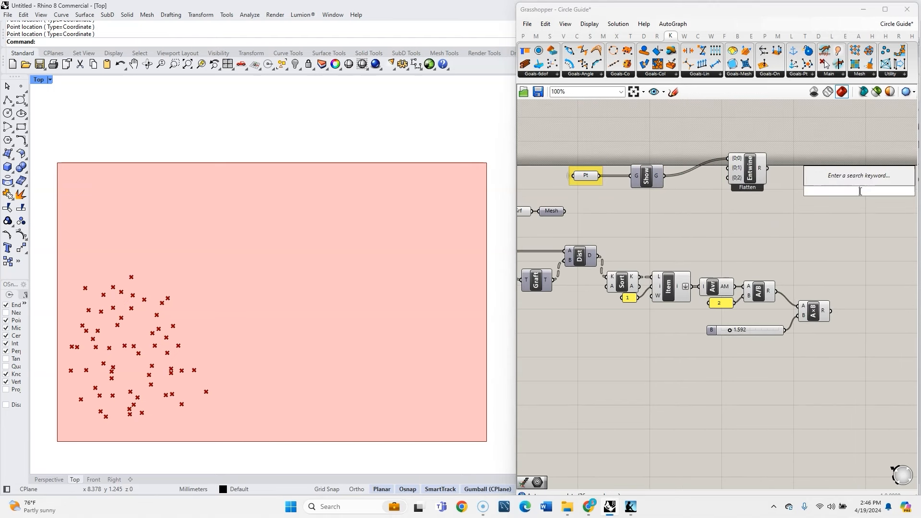
type("zom")
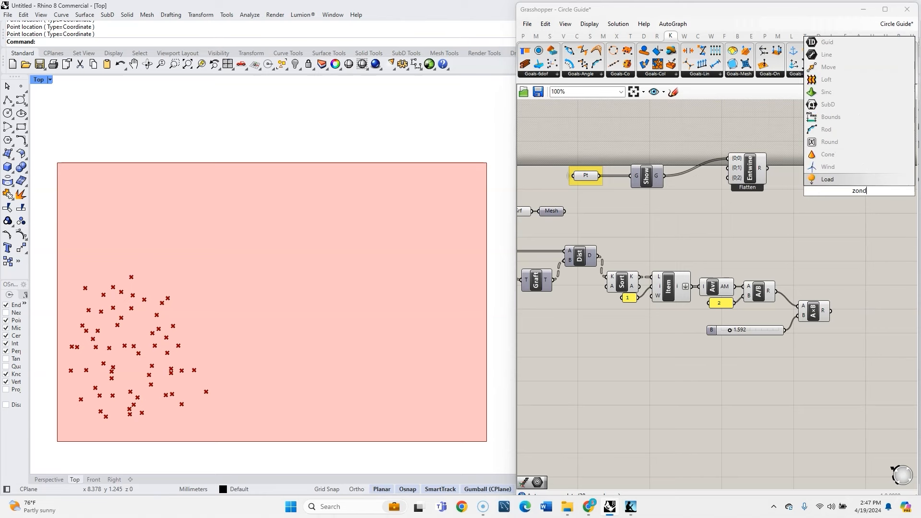
key("Return")
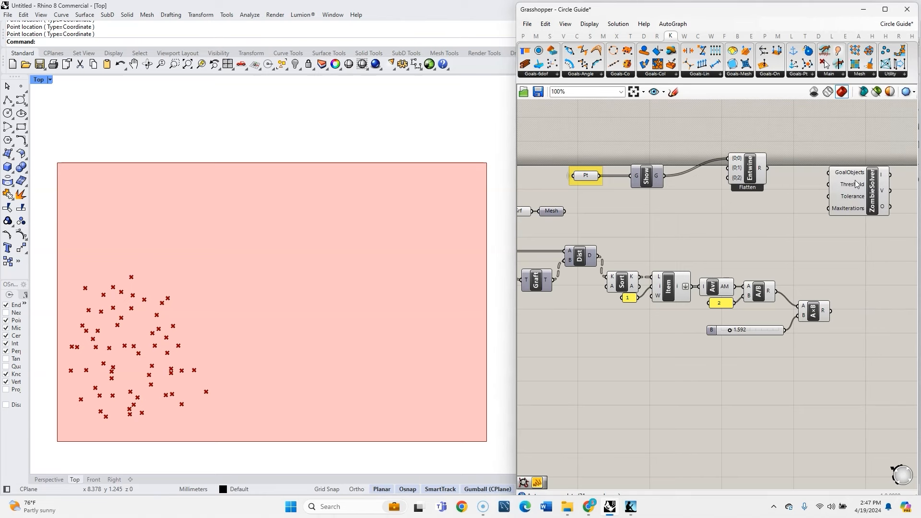
scroll(816, 167, "up", 2)
left_click_drag(751, 166, 836, 172)
scroll(820, 230, "down", 3)
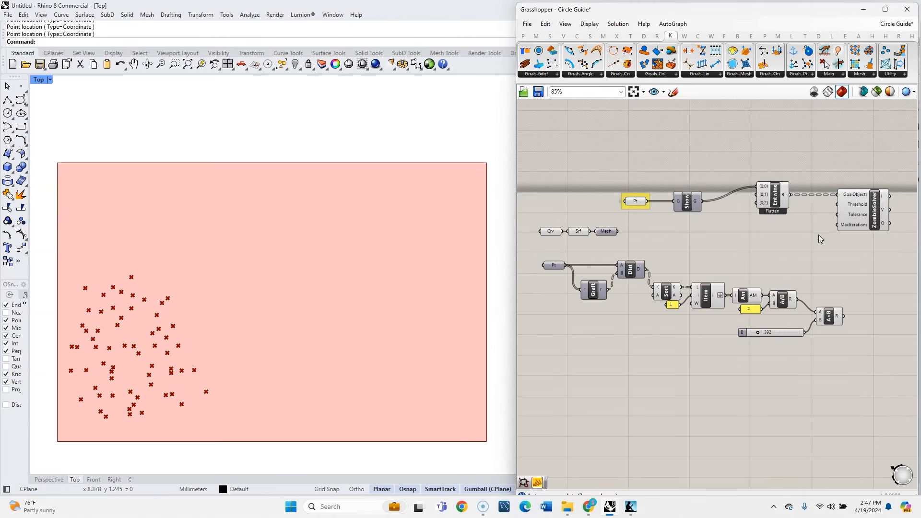
right_click(851, 193)
mouse_move(862, 220)
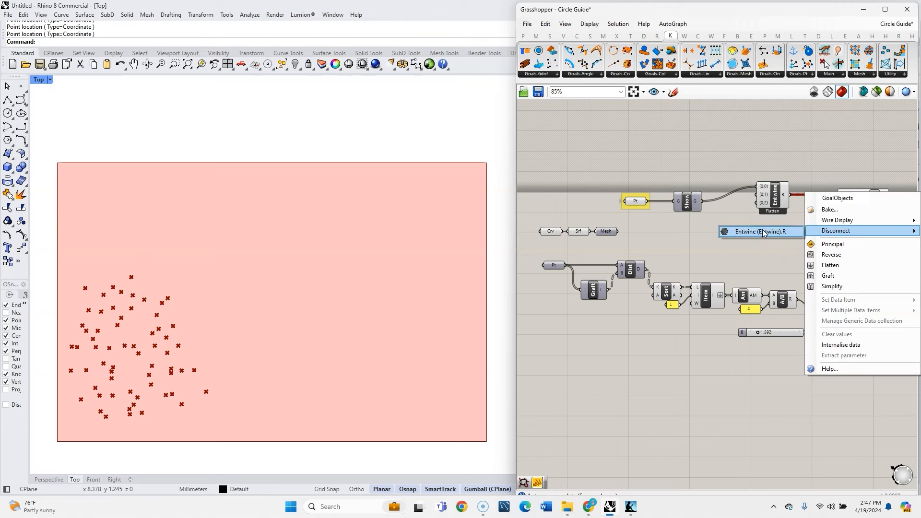
left_click(761, 229)
scroll(816, 226, "up", 2)
scroll(863, 234, "up", 1)
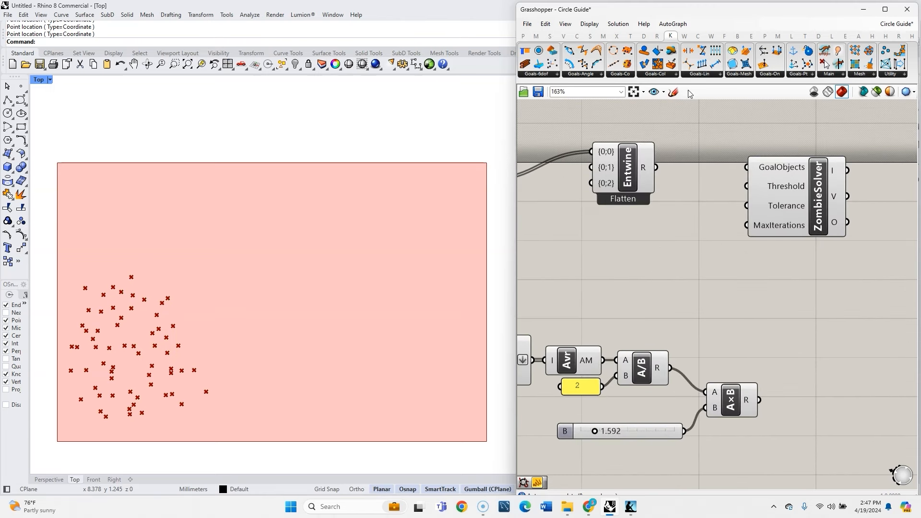
left_click(835, 75)
scroll(848, 248, "down", 2)
right_click_drag(678, 260, 721, 256)
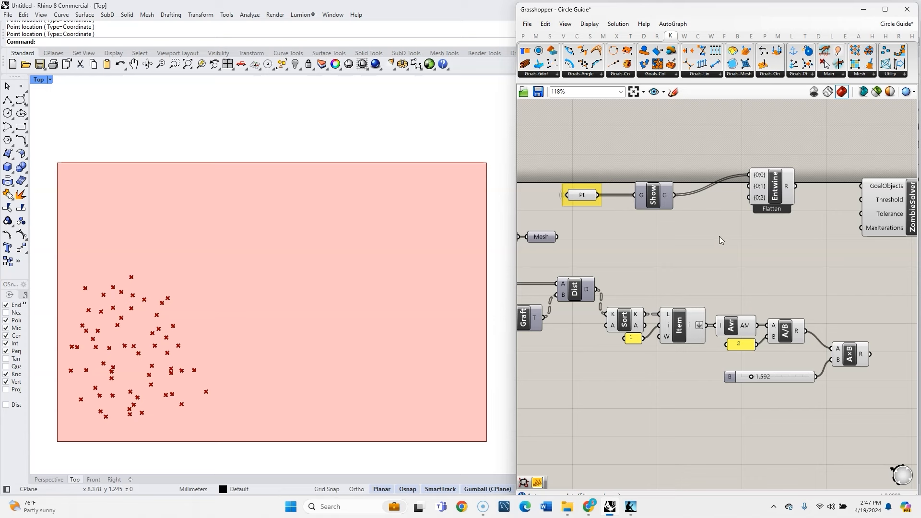
Add a Merge component below Entwine and a Kangaroo OnMesh component in front of it
double_click(720, 237)
type("merg")
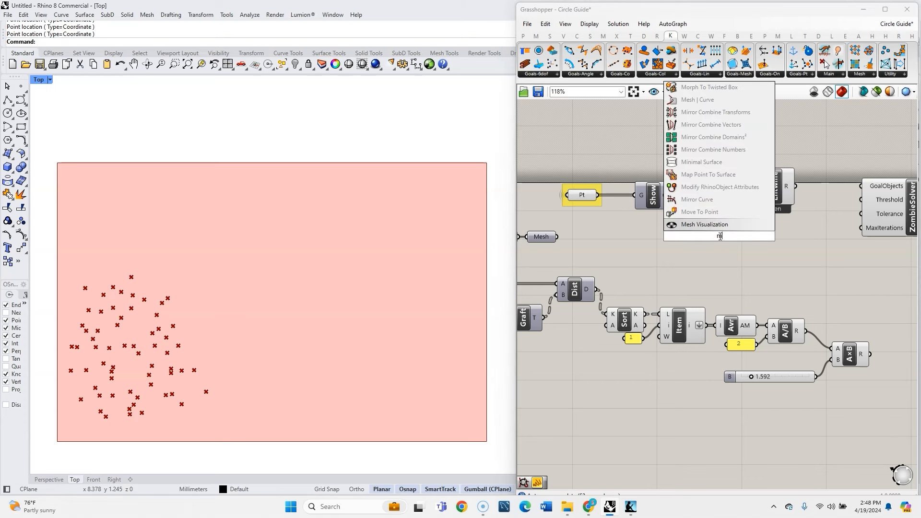
left_click(690, 212)
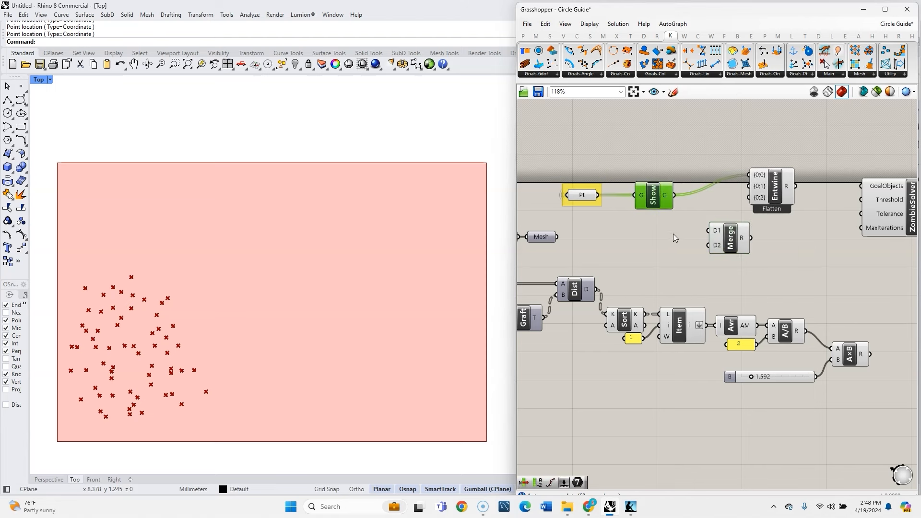
double_click(672, 234)
type("onmesh")
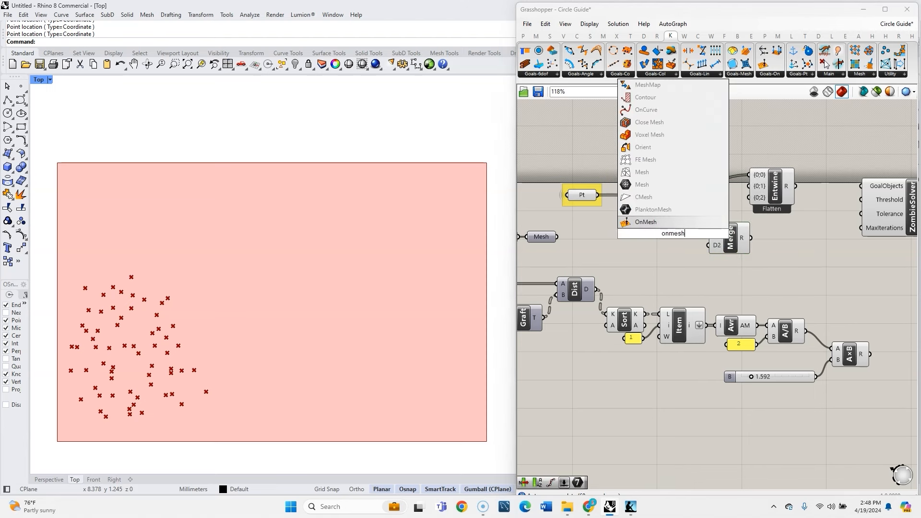
left_click(673, 222)
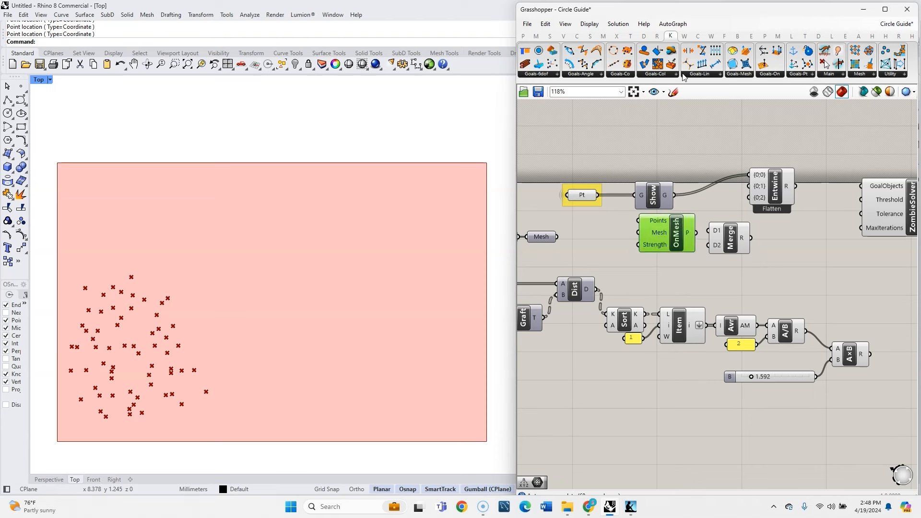
left_click(777, 75)
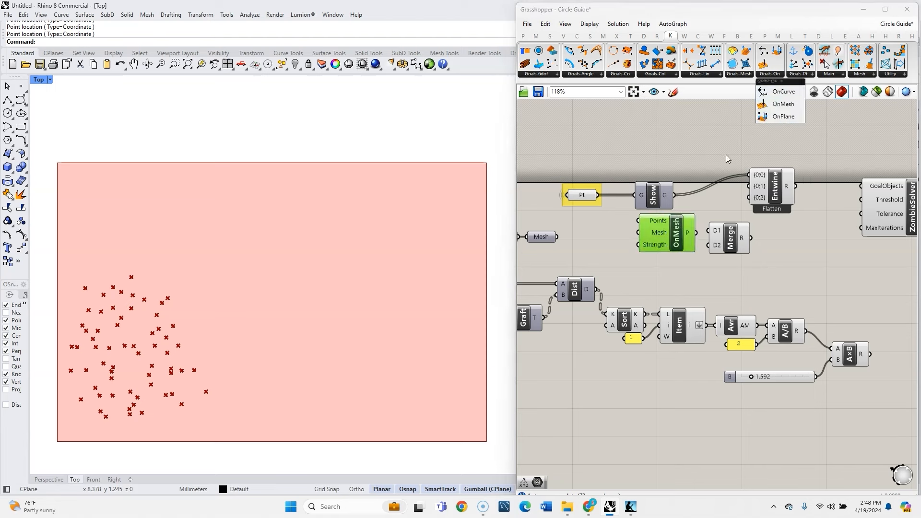
Connect the mesh and the grouped point parameter to OnMesh, and feed its output into Merge's D1 input
left_click_drag(678, 247, 667, 250)
left_click_drag(557, 237, 628, 235)
scroll(621, 260, "down", 1)
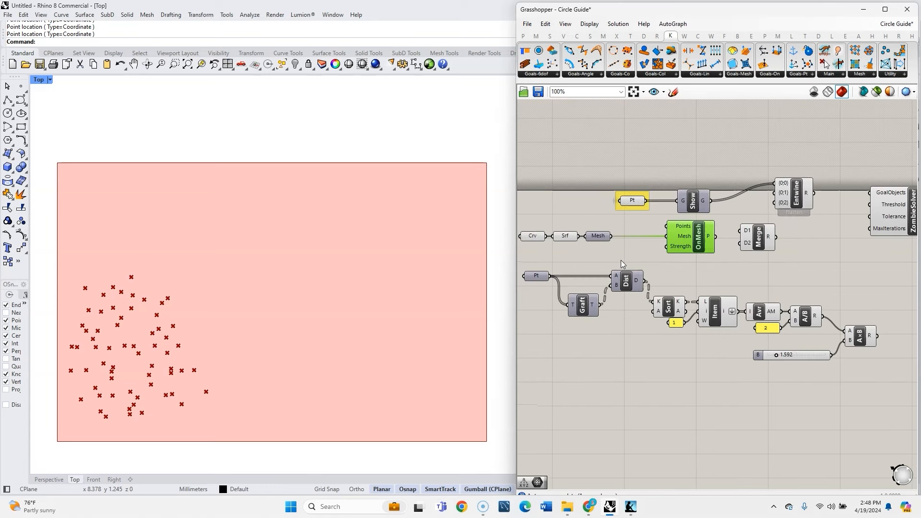
left_click_drag(646, 201, 666, 226)
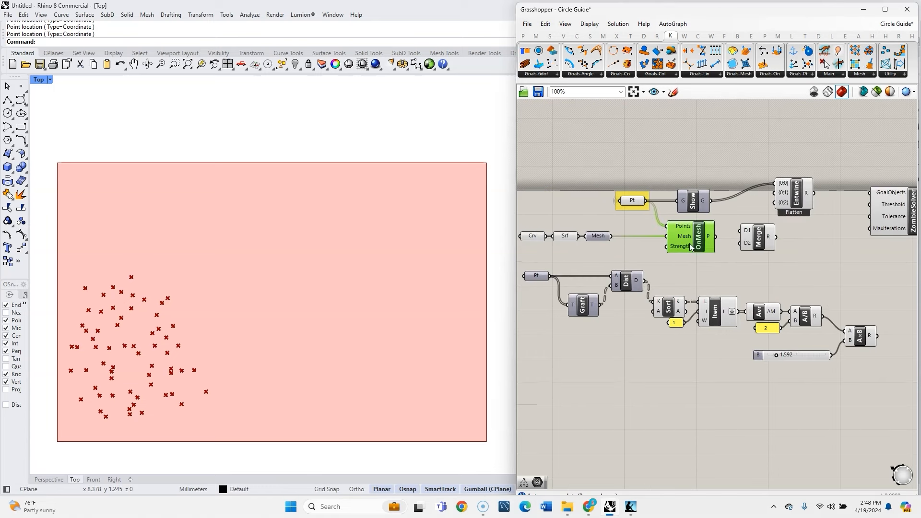
scroll(690, 243, "up", 3)
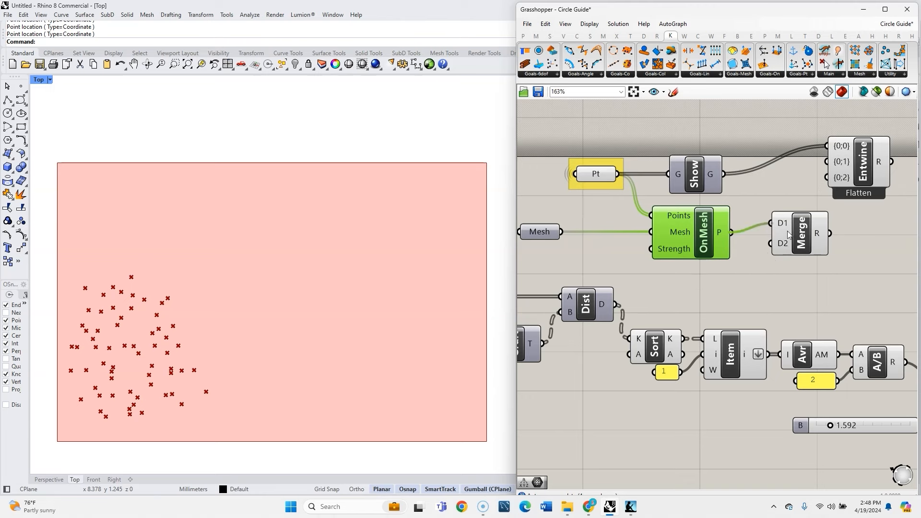
Shift the Merge component slightly away from OnMesh and add a Kangaroo Collider component below OnMesh
left_click_drag(787, 231, 810, 240)
left_click(753, 263)
scroll(727, 261, "down", 3)
scroll(740, 290, "up", 3)
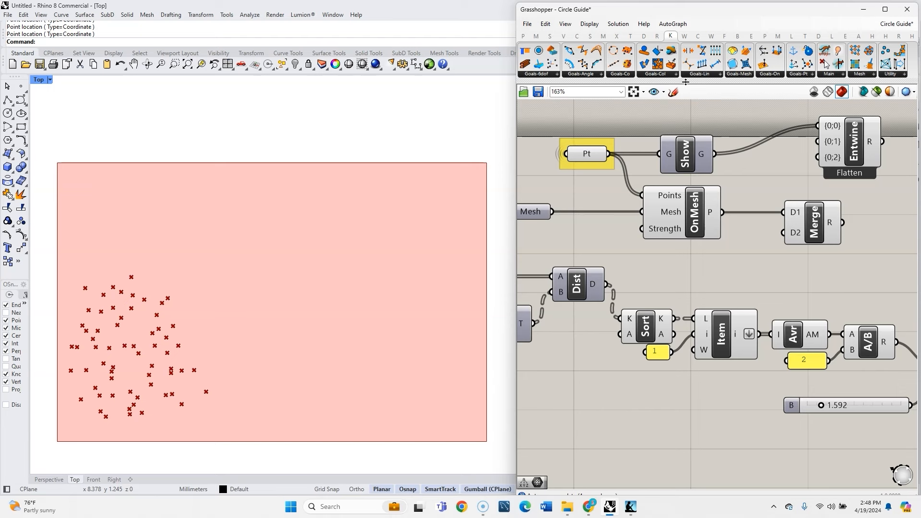
left_click(623, 75)
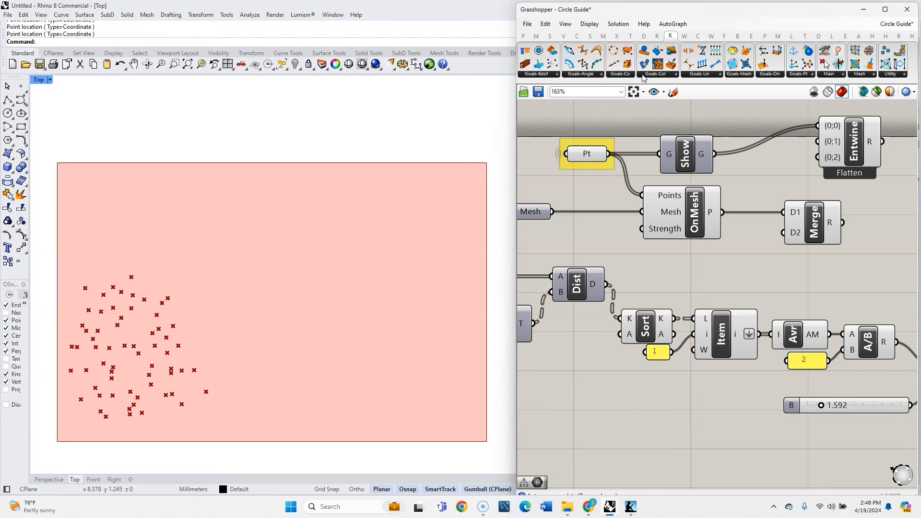
left_click(656, 74)
left_click(670, 96)
left_click(744, 271)
scroll(739, 250, "down", 5)
Move the Show, OnMesh, Merge and Entwine group higher on the canvas and place Collider just below OnMesh
left_click_drag(790, 234, 676, 185)
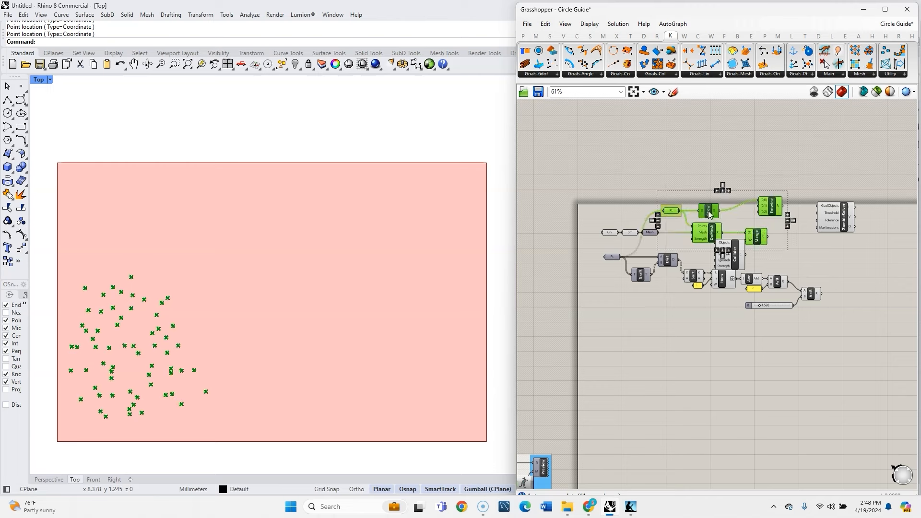
left_click_drag(709, 210, 709, 185)
left_click(741, 232)
scroll(736, 251, "up", 3)
left_click_drag(737, 253, 727, 221)
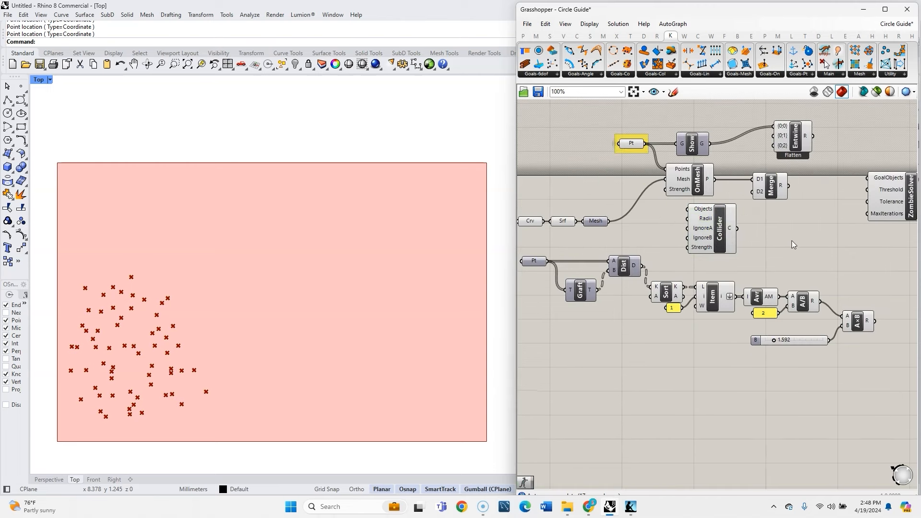
Connect the grouped point parameter to Collider's Objects input
scroll(705, 247, "up", 1)
left_click_drag(677, 127, 726, 205)
left_click(773, 243)
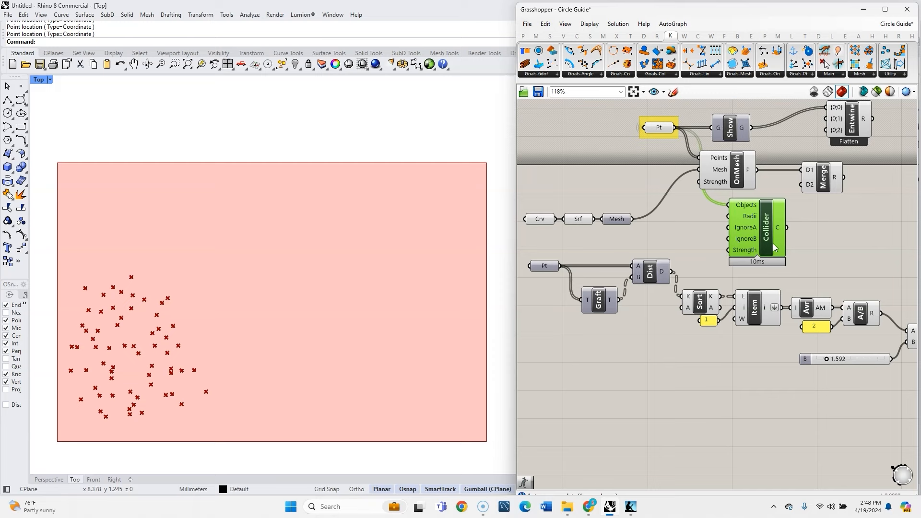
Shift the goal components further along the canvas and connect the A×B multiplication result to Collider's Radii input
left_click(829, 240)
scroll(675, 247, "down", 3)
scroll(776, 291, "up", 3)
right_click_drag(903, 268, 828, 271)
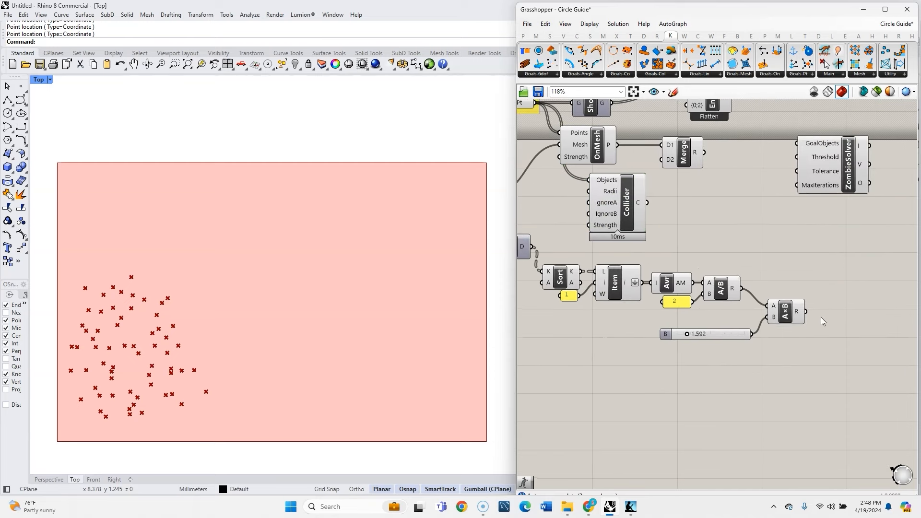
scroll(767, 266, "down", 3)
left_click_drag(828, 227, 593, 121)
left_click_drag(635, 184, 767, 194)
left_click(802, 270)
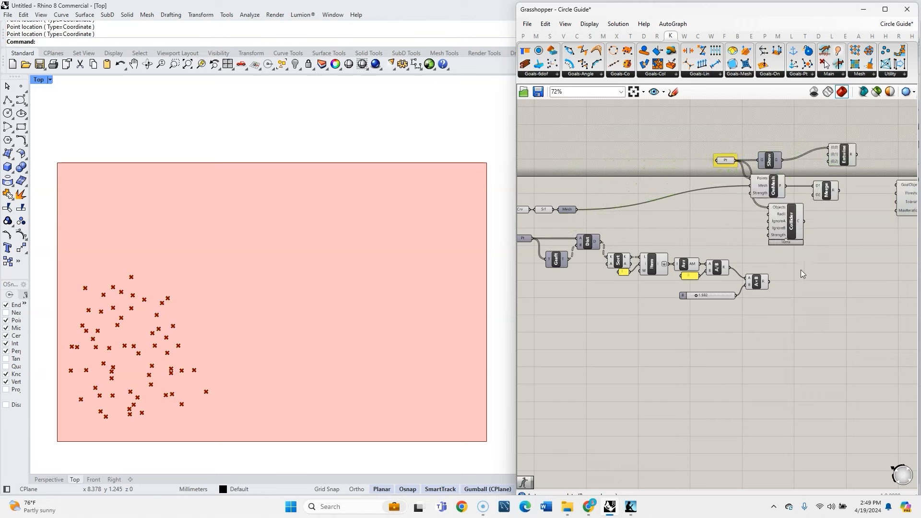
scroll(787, 283, "up", 2)
left_click_drag(767, 295, 765, 201)
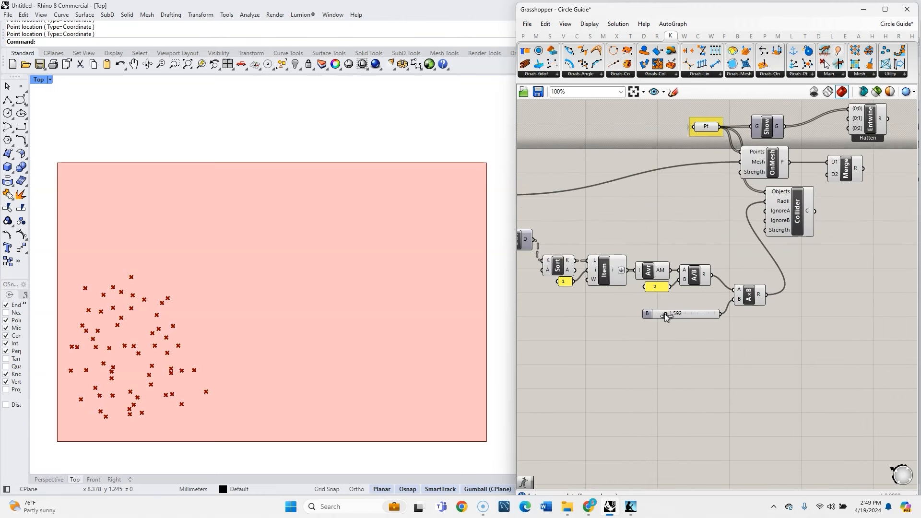
Connect Collider's output to Merge's D2 input and set the radius multiplier slider to 1.000
scroll(729, 214, "up", 1)
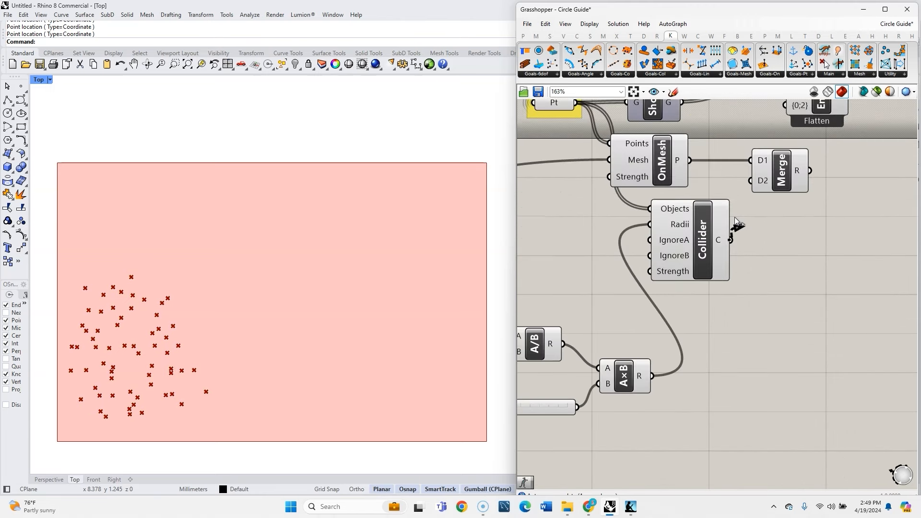
scroll(731, 290, "up", 2)
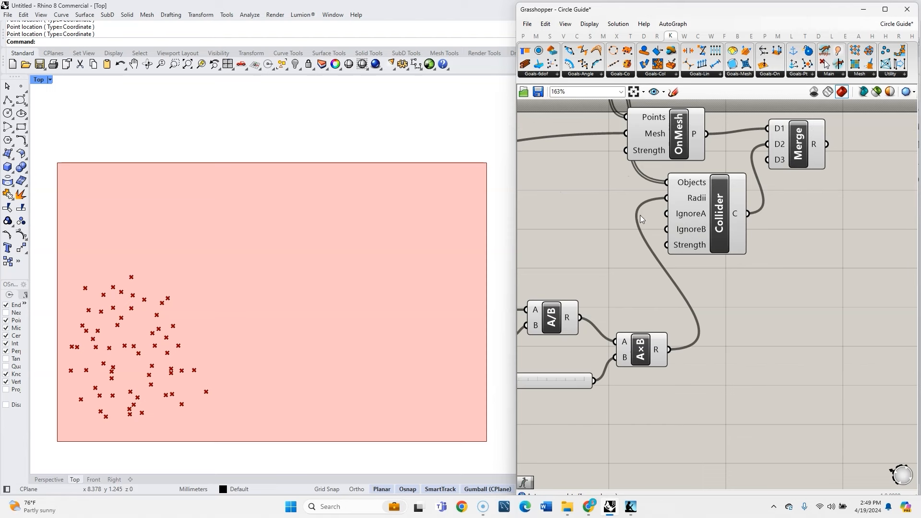
mouse_move(679, 199)
scroll(686, 295, "down", 2)
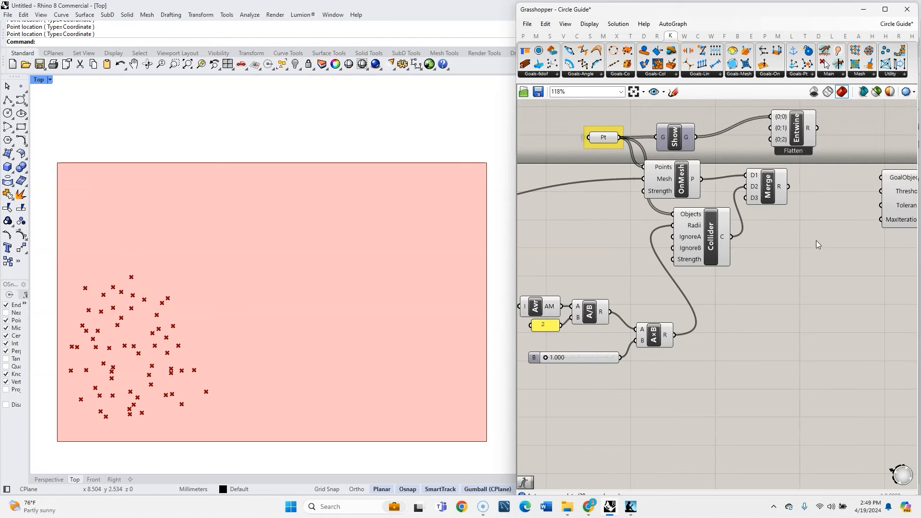
Connect Merge's result to Entwine's {0;1} input and Entwine's result to ZombieSolver's GoalObjects, placing the solver beyond Entwine
left_click_drag(767, 187, 772, 191)
right_click_drag(686, 229, 604, 257)
left_click_drag(709, 157, 747, 176)
left_click_drag(712, 218, 739, 217)
scroll(816, 181, "up", 1)
left_click(758, 221)
left_click_drag(790, 240, 790, 253)
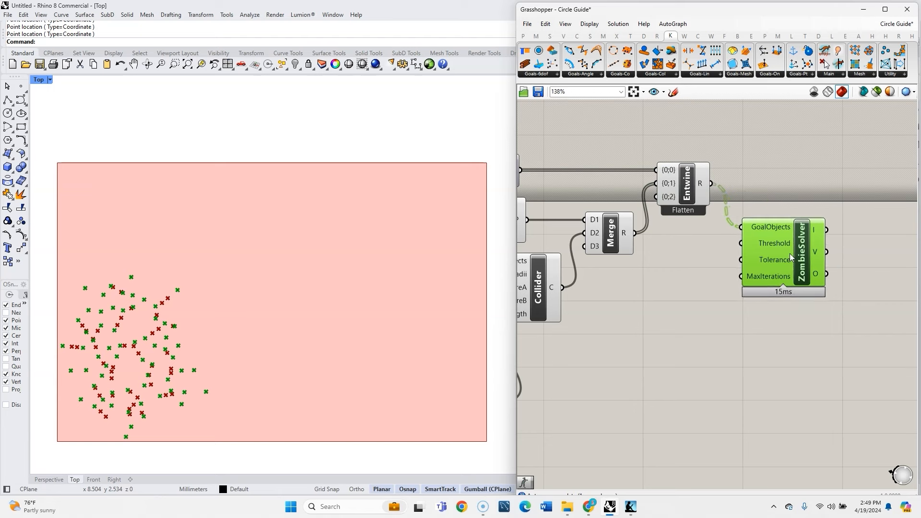
Turn off the preview of all components in the circle-packing definition
left_click(782, 204)
scroll(836, 246, "down", 4)
scroll(782, 279, "down", 2)
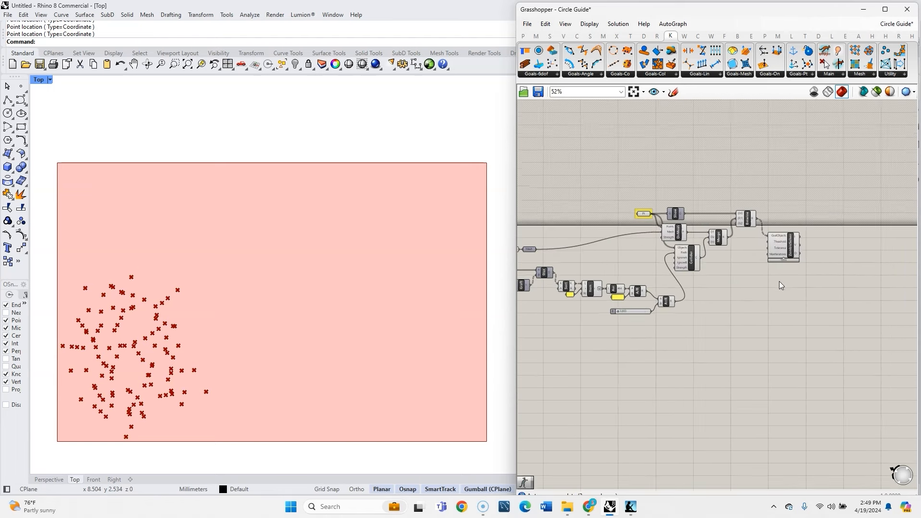
scroll(798, 335, "down", 2)
left_click_drag(798, 335, 603, 229)
middle_click(660, 300)
left_click(689, 265)
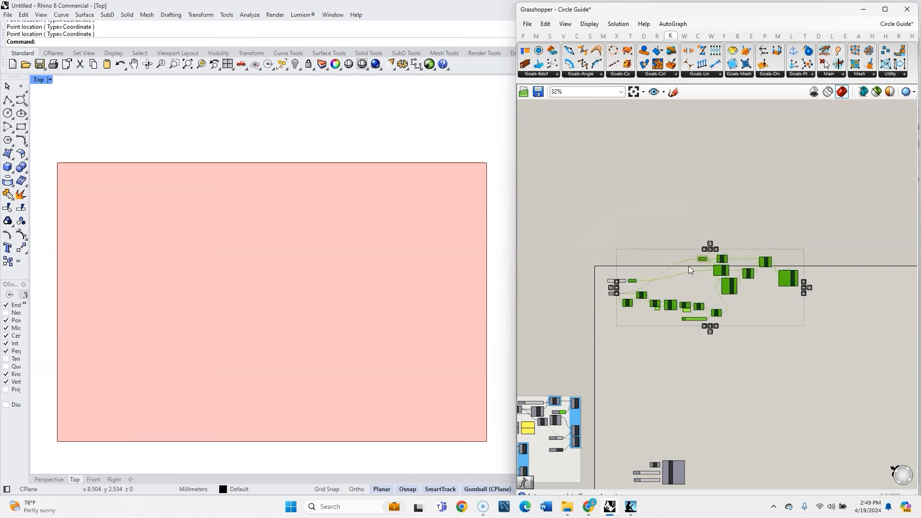
Add an Explode Tree component beyond ZombieSolver and feed it from the solver's O output
scroll(813, 307, "up", 6)
double_click(804, 238)
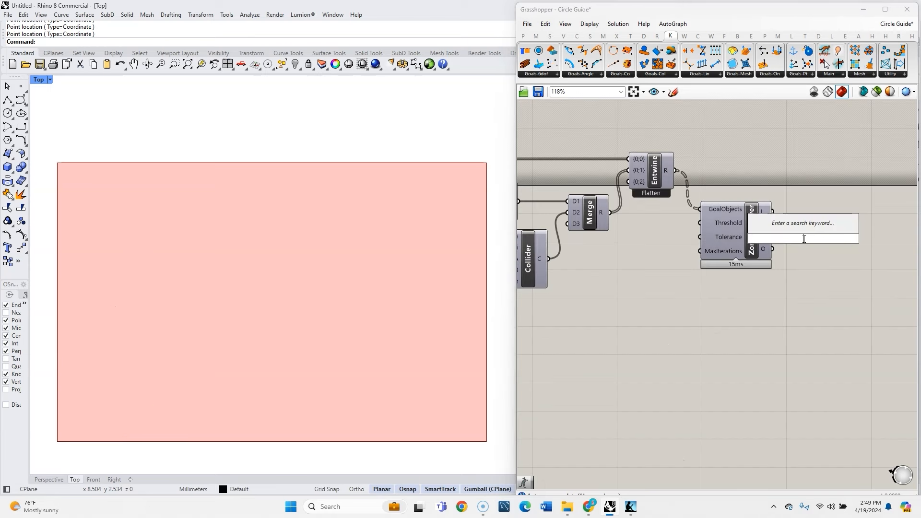
type("bang")
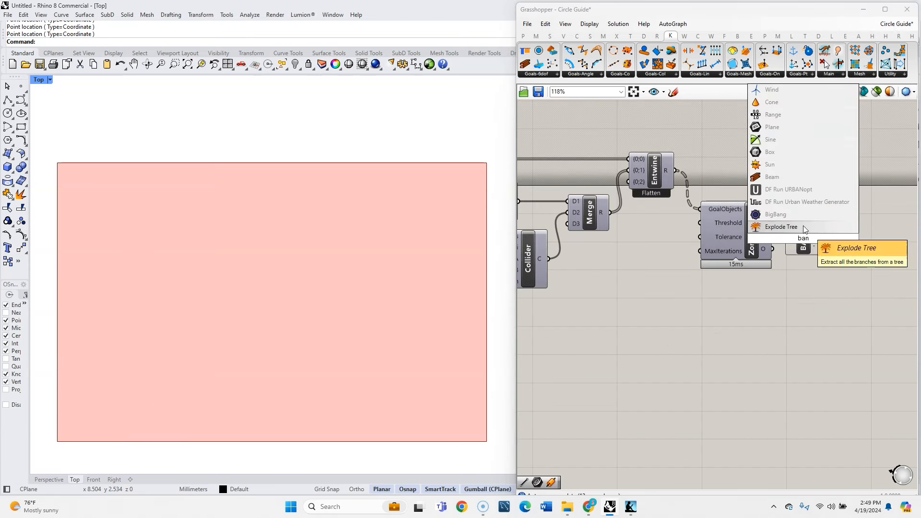
key("Return")
left_click_drag(777, 252, 785, 239)
scroll(836, 257, "up", 3)
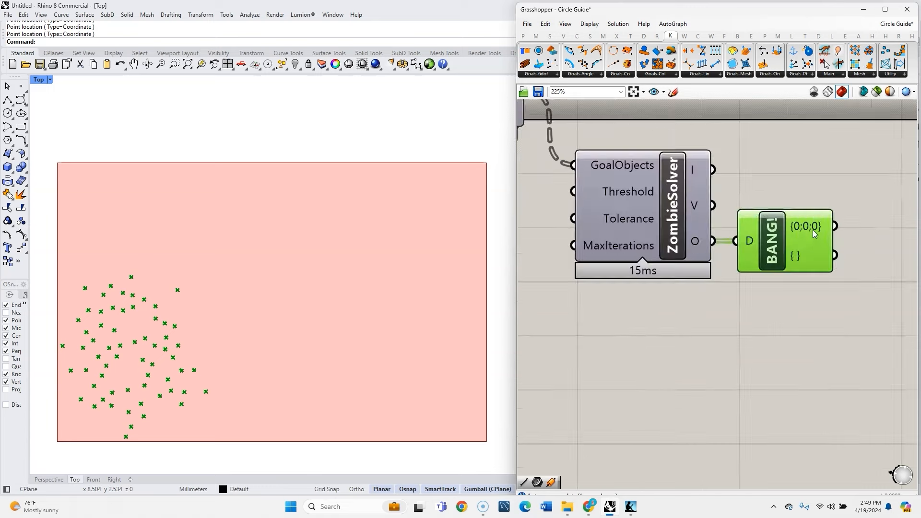
mouse_move(815, 233)
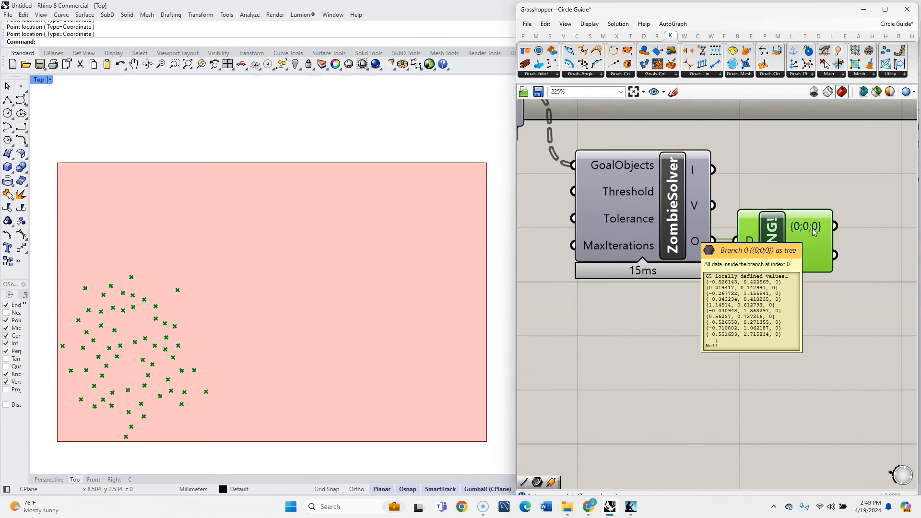
Add a Clean Tree component and connect Explode Tree's {0;0;0} output to its T input
right_click_drag(911, 224, 827, 237)
double_click(815, 225)
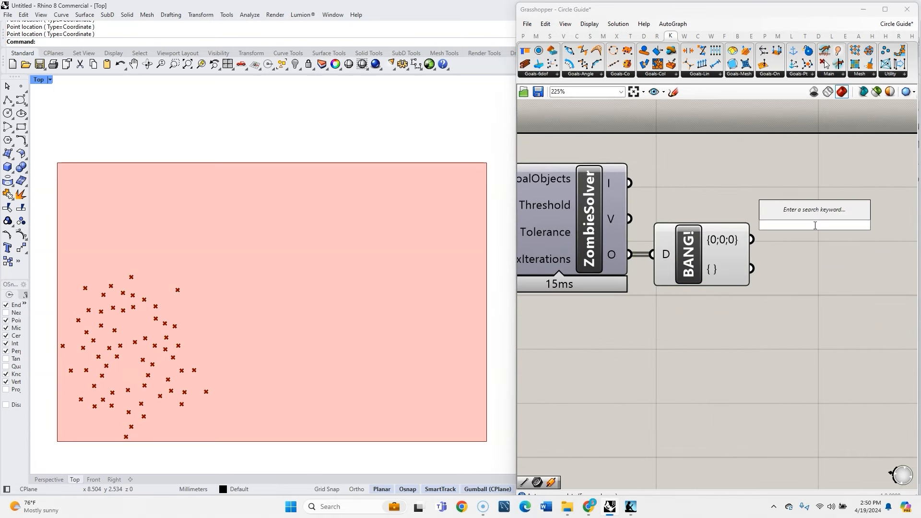
type("cle")
key("BackSpace")
type("ean c")
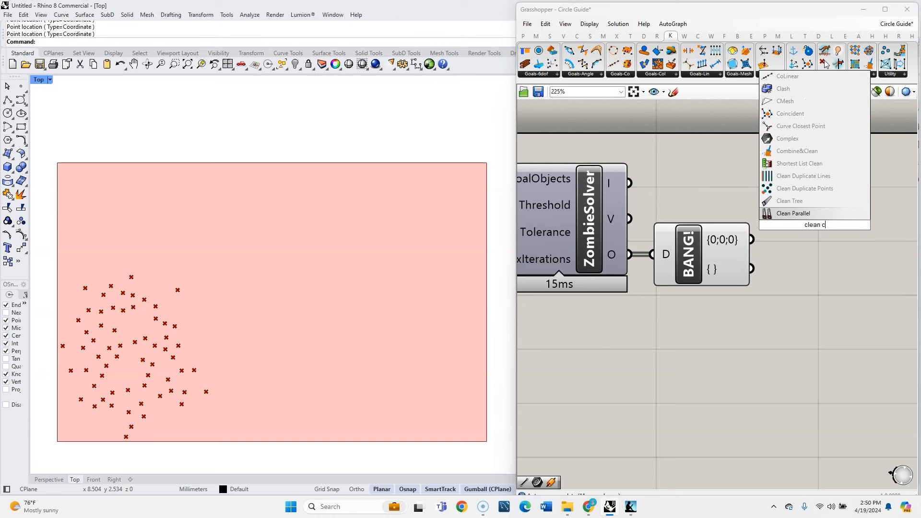
left_click(789, 201)
left_click_drag(768, 239, 751, 239)
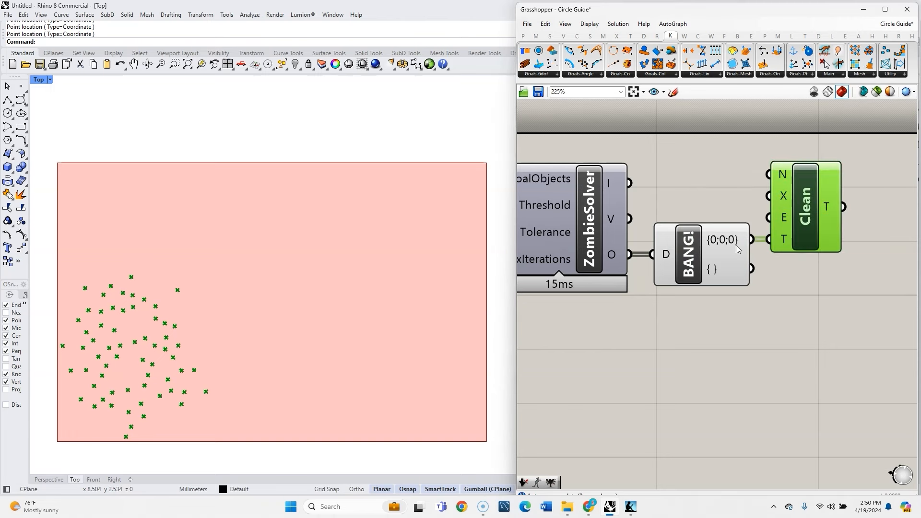
Turn off the preview of the Explode Tree component
left_click(736, 248)
middle_click(736, 249)
left_click(707, 211)
scroll(707, 211, "down", 3)
left_click(779, 267)
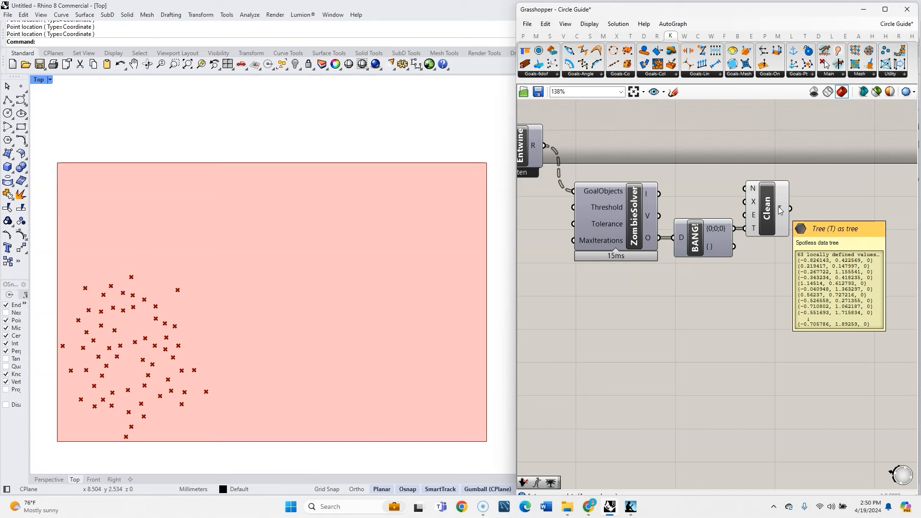
Add a Circle component near the A×B multiplication component
scroll(766, 255, "down", 3)
scroll(766, 255, "down", 3)
scroll(585, 311, "up", 4)
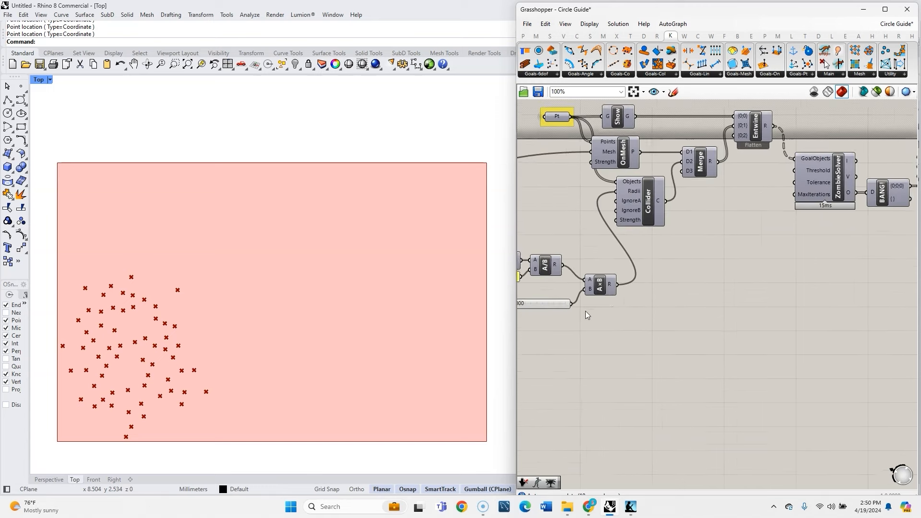
right_click_drag(613, 312, 626, 306)
double_click(701, 270)
type("circle")
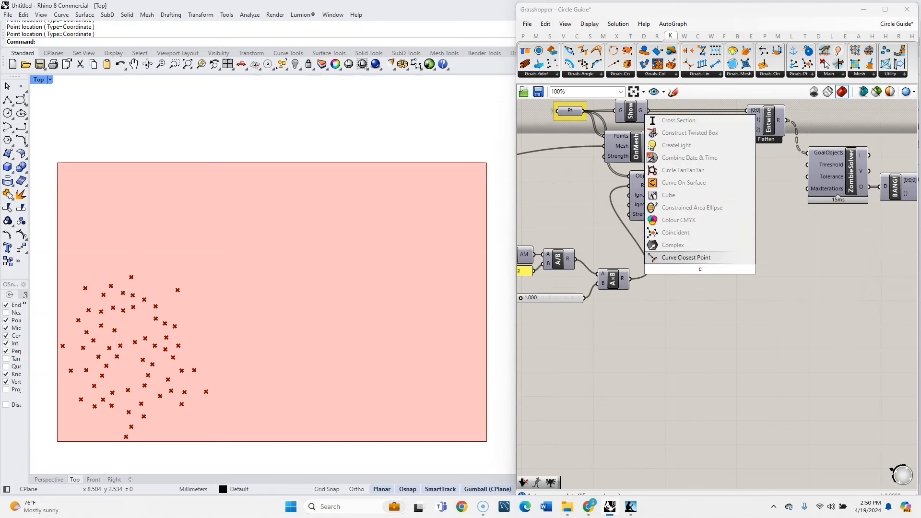
key("Return")
Feed the circle's radius from the A×B result with a hidden wire and its plane input from Clean Tree's output
left_click_drag(698, 275, 749, 219)
right_click(699, 282)
mouse_move(730, 296)
left_click(821, 318)
scroll(667, 292, "down", 5)
scroll(790, 255, "up", 6)
left_click(771, 212)
Set the radius multiplier slider to 5.000
scroll(826, 241, "down", 6)
scroll(638, 287, "up", 4)
scroll(638, 287, "up", 5)
left_click_drag(648, 275, 810, 275)
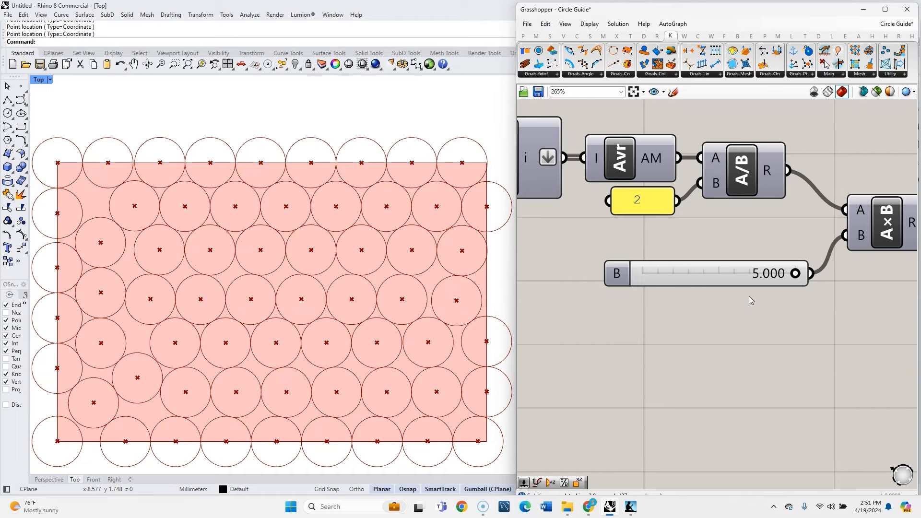
Add a Curve parameter to the canvas for reusing the rectangular boundary curve
scroll(750, 298, "down", 6)
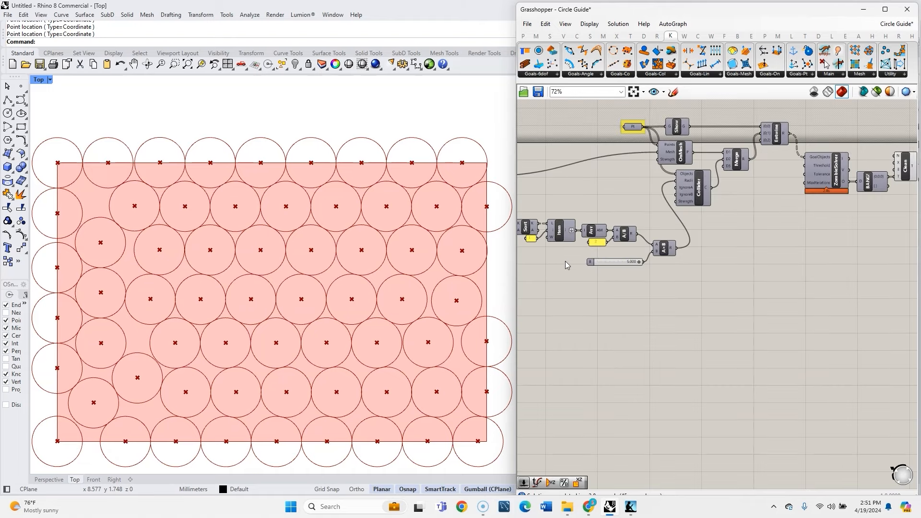
scroll(672, 247, "up", 1)
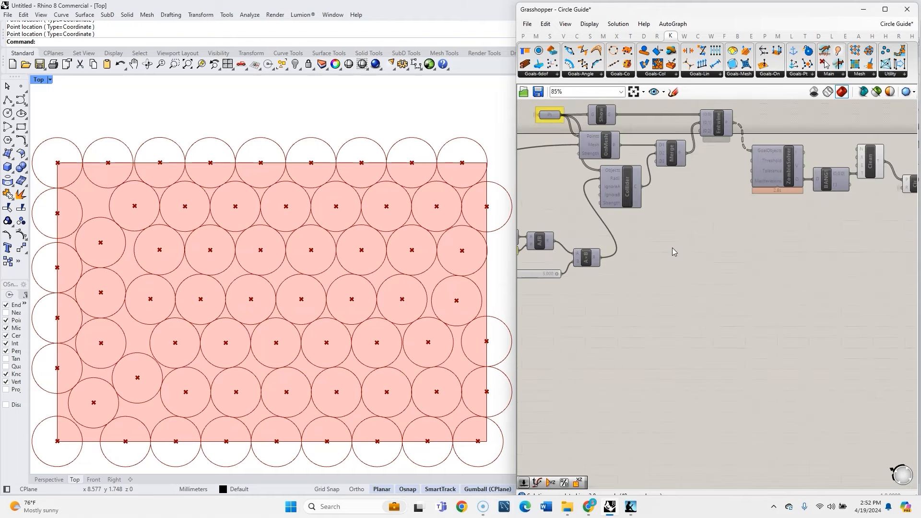
double_click(696, 247)
type("curve")
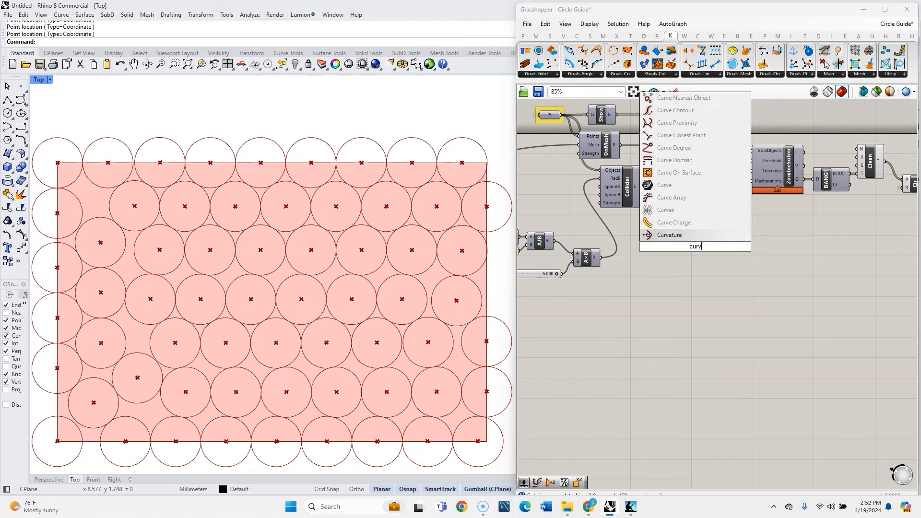
left_click(727, 231)
scroll(729, 231, "down", 6)
scroll(637, 234, "up", 5)
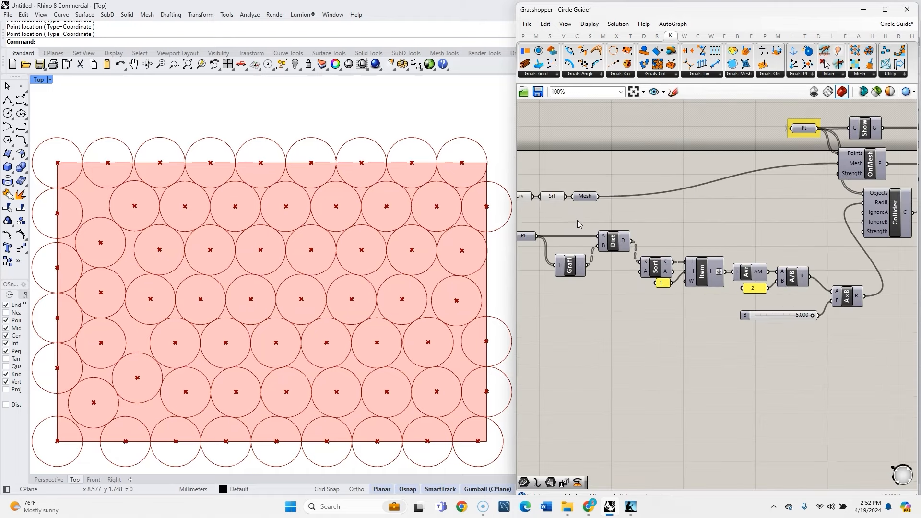
Connect the boundary curve to the new Curve parameter with a hidden wire and place the parameter beyond the Circle component
left_click(526, 198)
left_click_drag(532, 197, 782, 173)
scroll(545, 240, "down", 4)
scroll(763, 271, "up", 5)
right_click(706, 246)
mouse_move(783, 298)
left_click(863, 319)
scroll(710, 242, "down", 4)
scroll(792, 185, "up", 4)
left_click(815, 189)
Add a Discontinuity component and connect the new Curve parameter to its C input
right_click_drag(815, 189, 709, 230)
scroll(710, 231, "up", 2)
double_click(747, 237)
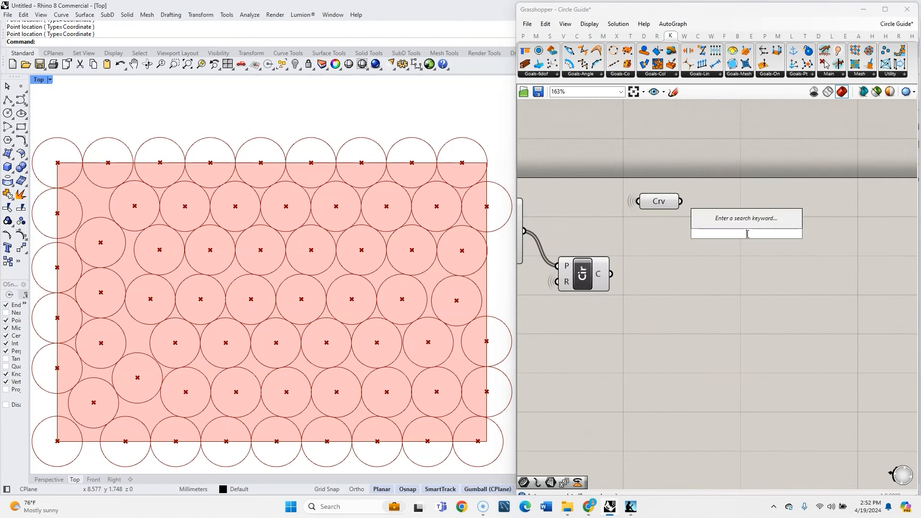
type("disc")
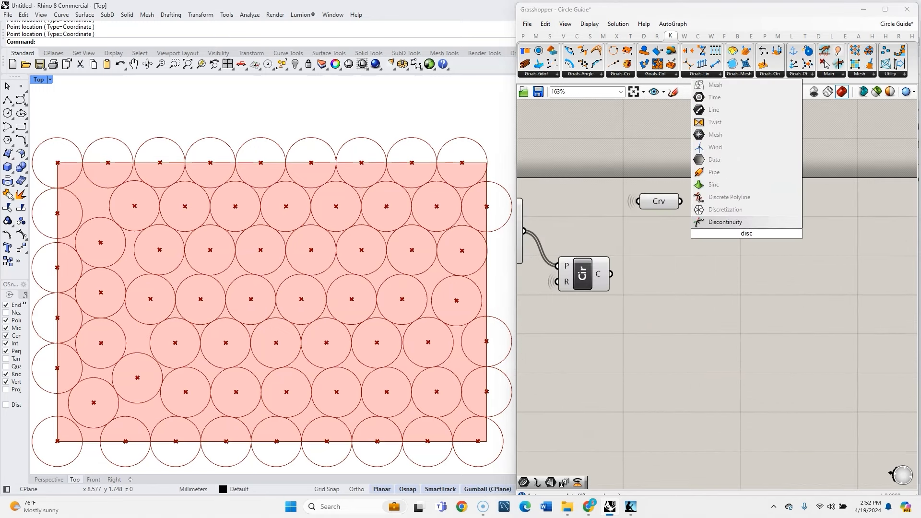
left_click(730, 220)
left_click_drag(680, 201, 717, 205)
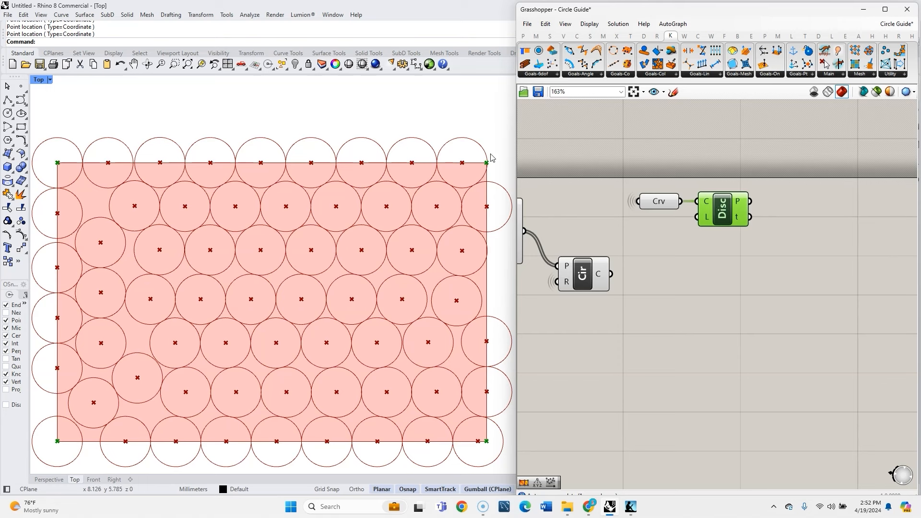
Add a Merge component, connect the Discontinuity points to its D1 input and flatten that input
double_click(797, 218)
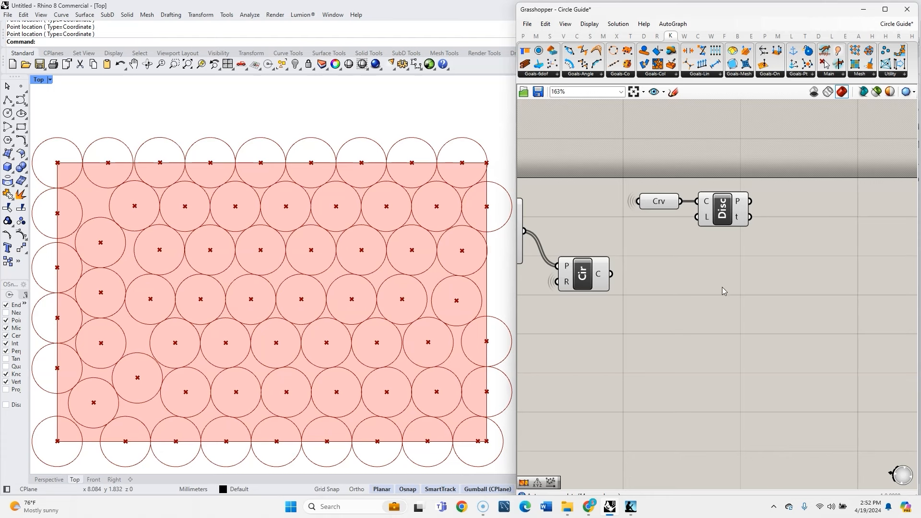
scroll(723, 300, "down", 3)
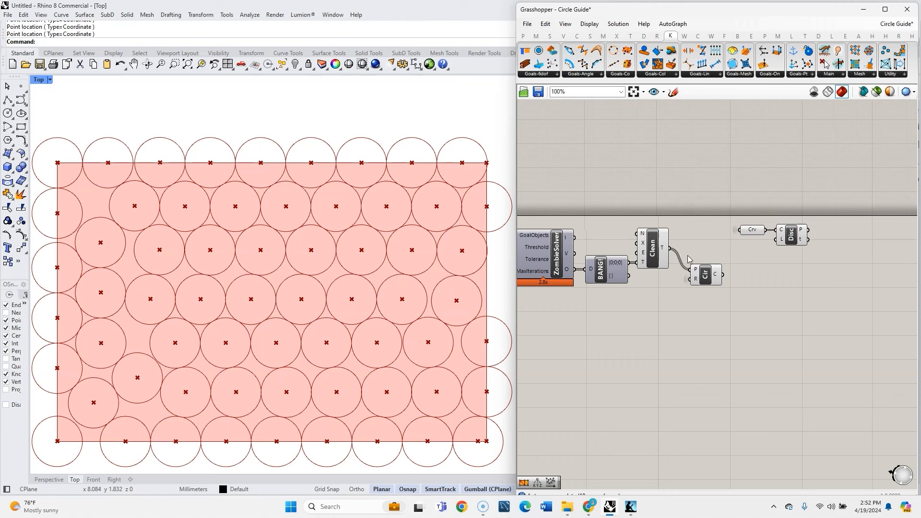
scroll(819, 246, "up", 3)
double_click(818, 273)
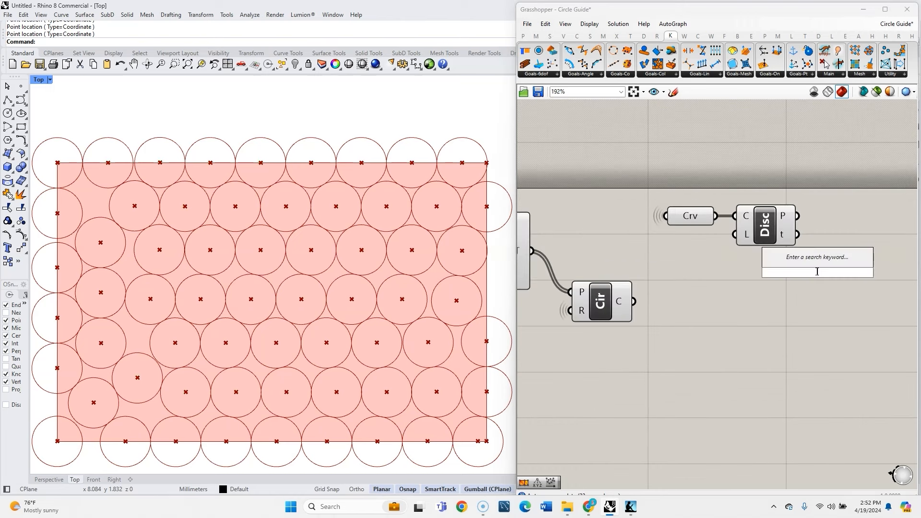
type("meg")
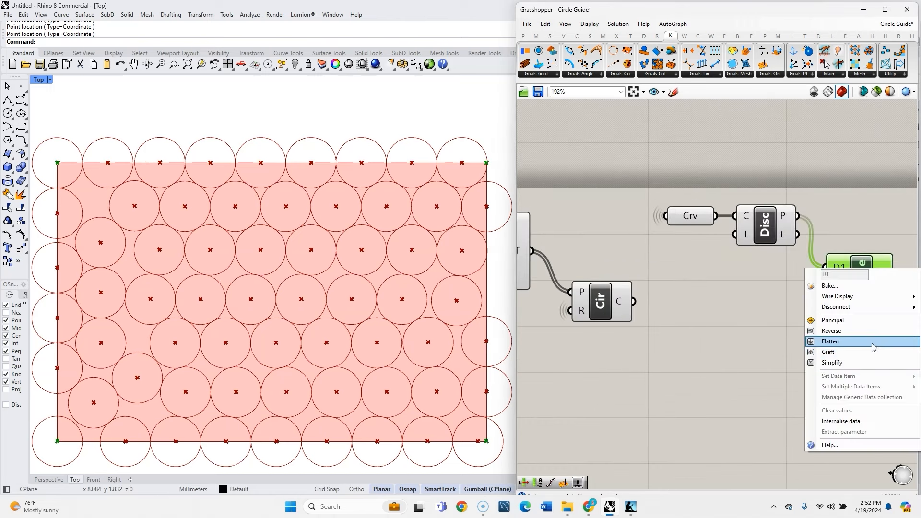
left_click(871, 342)
Connect the Clean Tree output to the Merge component's D2 input and flatten that input
left_click_drag(532, 250, 873, 279)
right_click(810, 279)
left_click(835, 355)
scroll(662, 297, "down", 3)
scroll(840, 272, "up", 4)
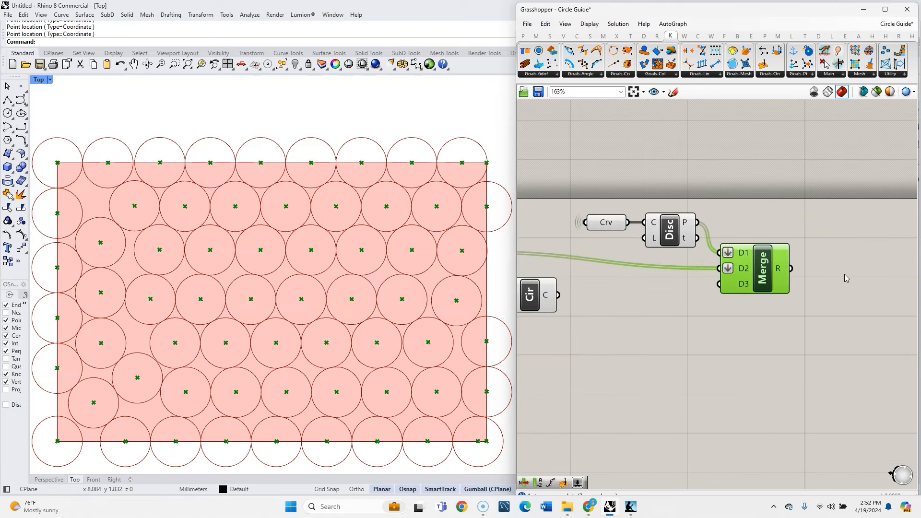
Add a Delaunay Edges component after the Merge component
double_click(832, 270)
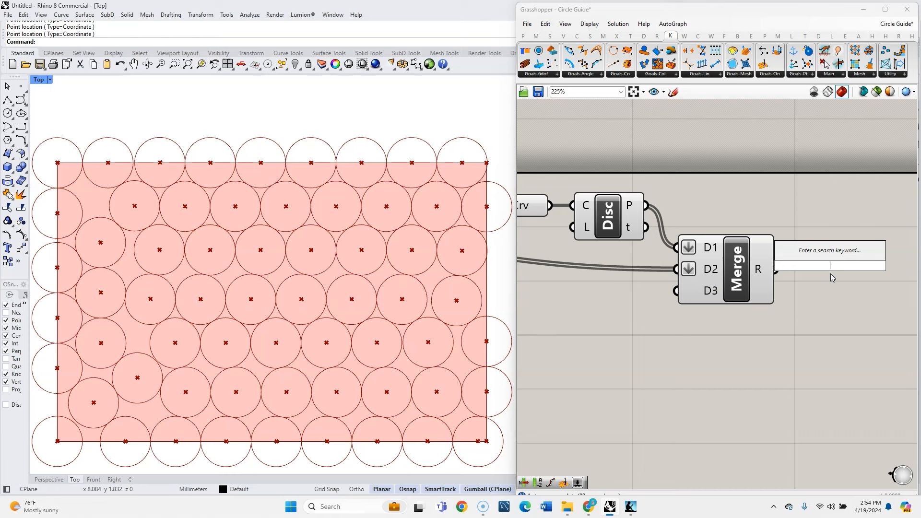
type("del")
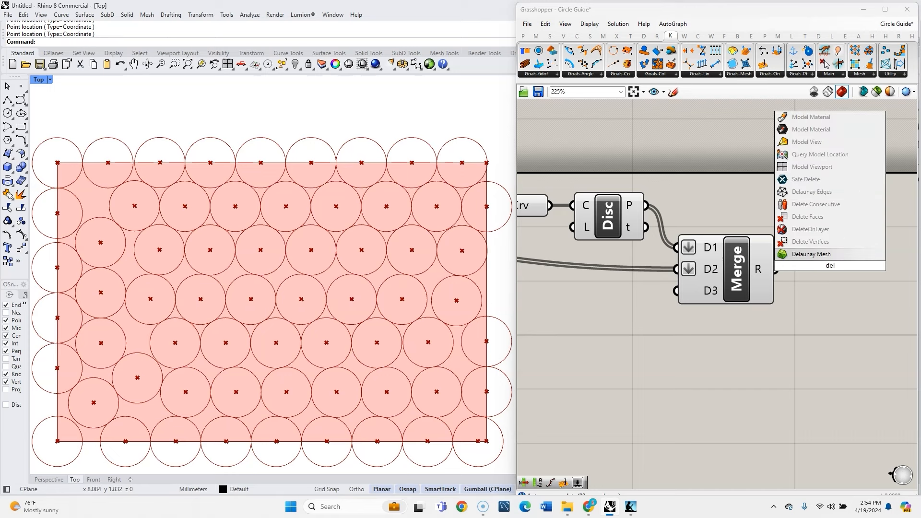
type("au")
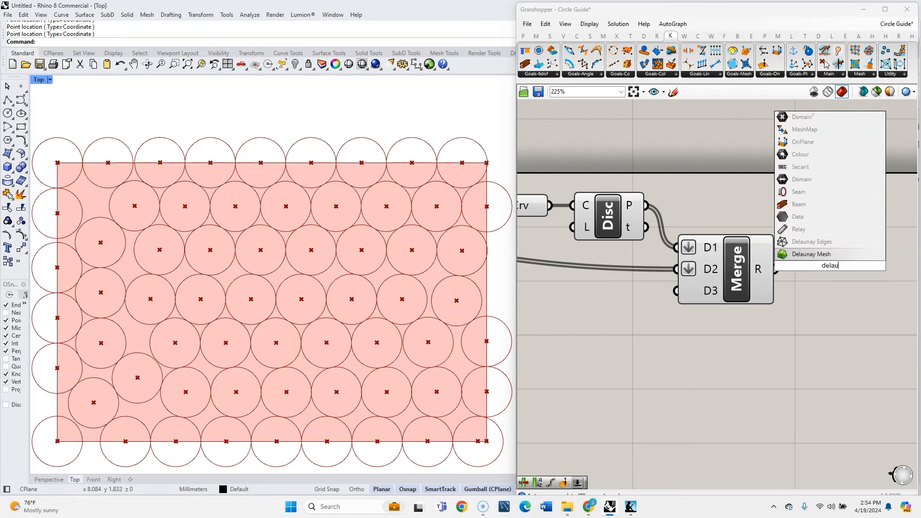
left_click(829, 242)
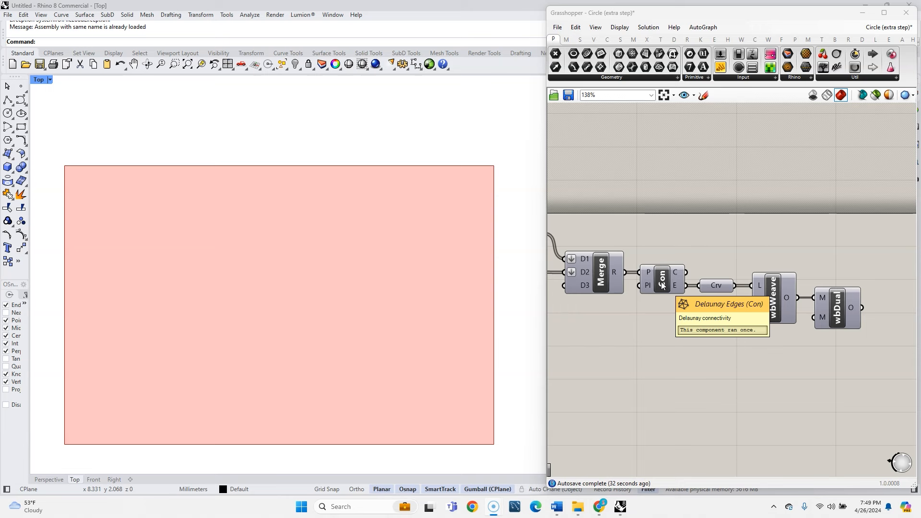
Add a Delaunay Mesh component below Delaunay Edges and connect the merged points to its P input
double_click(735, 239)
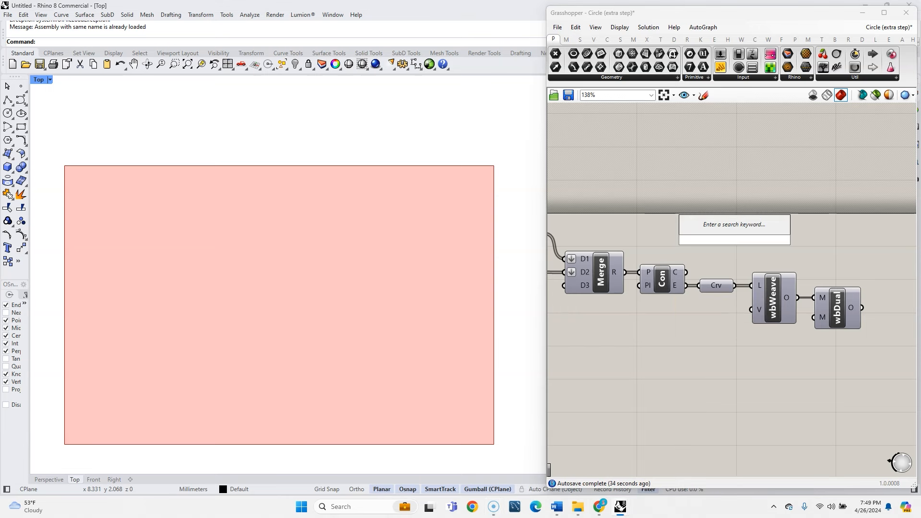
type("delay")
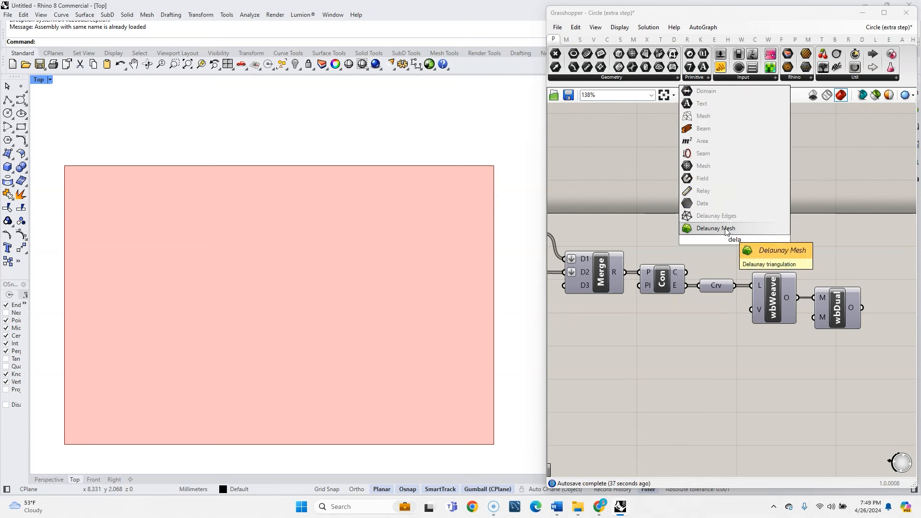
left_click(707, 227)
left_click_drag(631, 274, 638, 313)
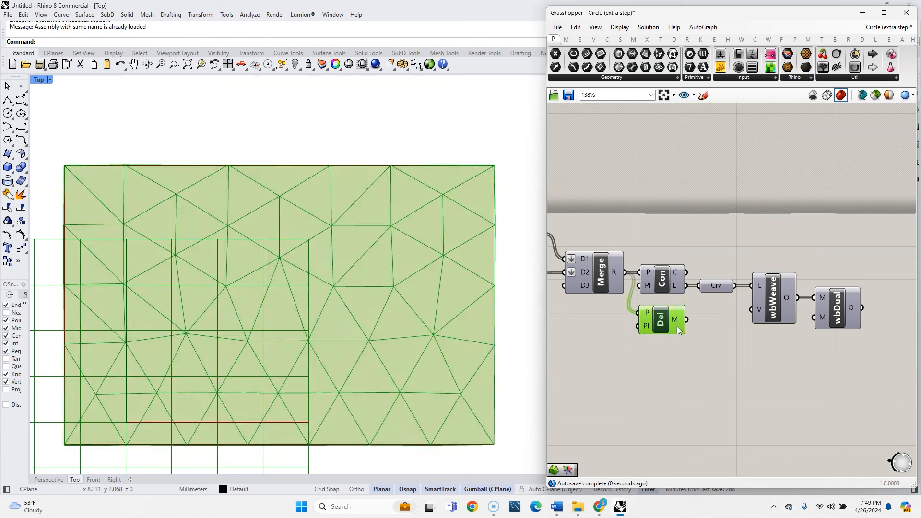
Delete the Delaunay Edges, Curve, Weaverbird weave and Weaverbird dual components
left_click_drag(894, 292, 666, 248)
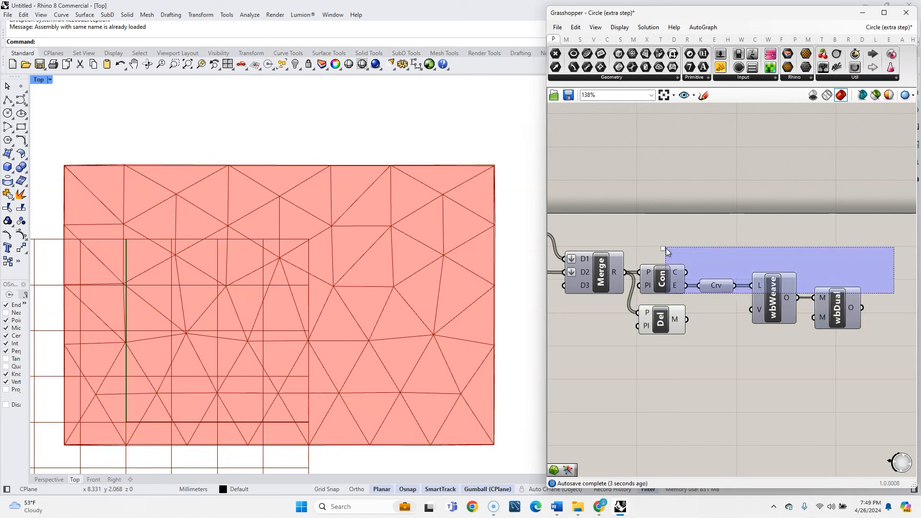
key("Delete")
Connect the Clean Tree output directly to the Delaunay Mesh P input and delete the boundary Curve, Discontinuity and Merge components
scroll(796, 324, "down", 2)
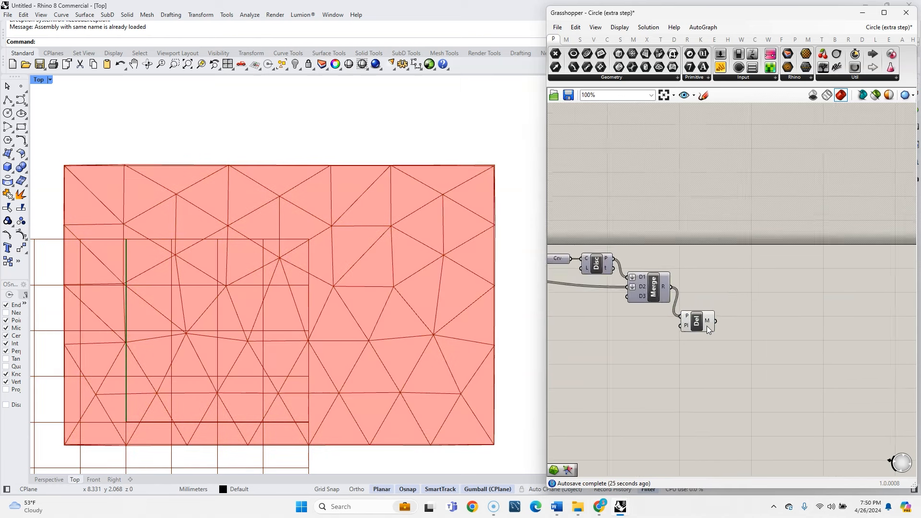
scroll(724, 318, "up", 1)
right_click_drag(643, 325, 752, 315)
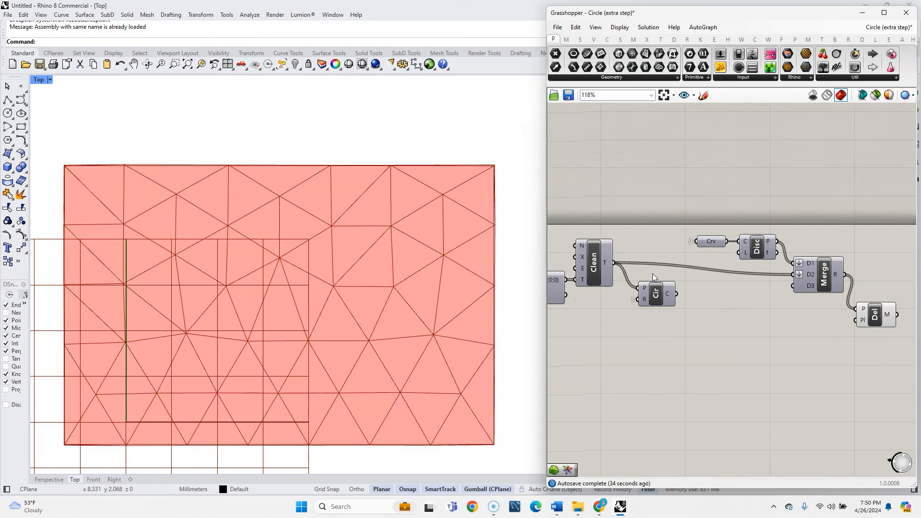
left_click_drag(614, 263, 856, 298)
scroll(768, 287, "down", 2)
scroll(811, 306, "up", 4)
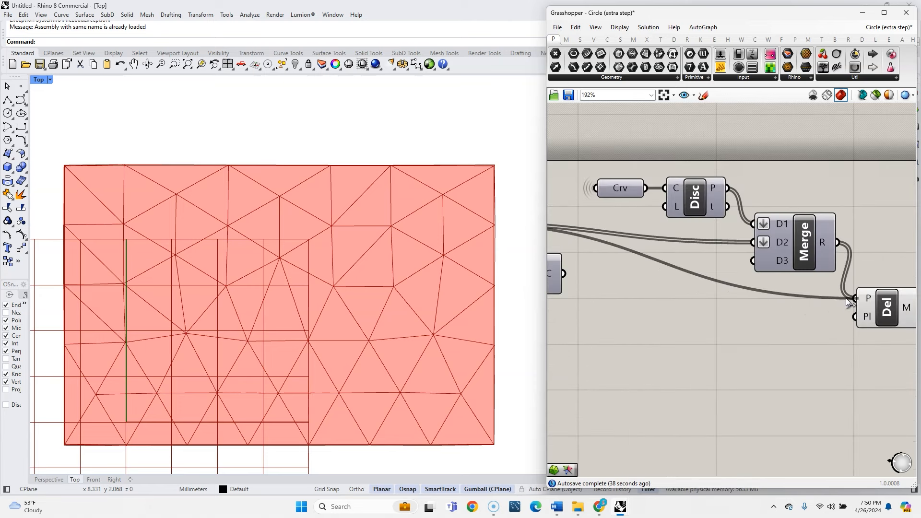
left_click_drag(864, 250, 621, 161)
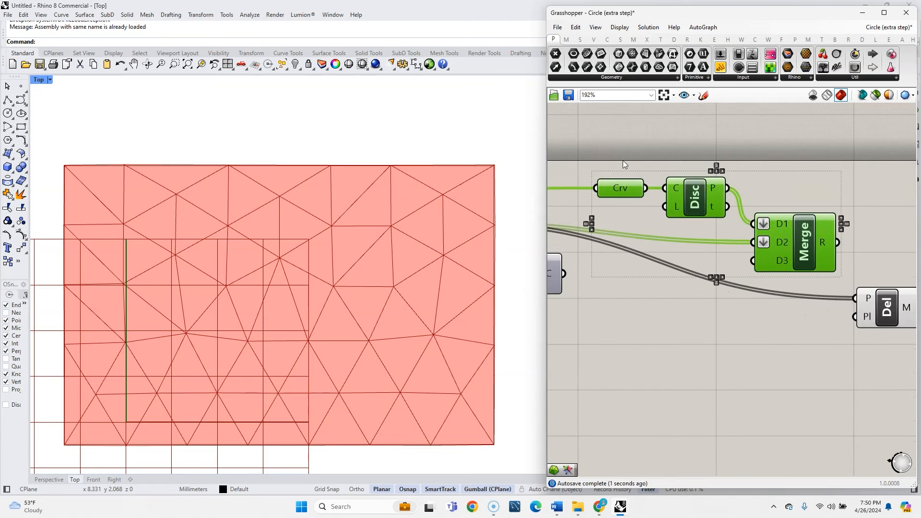
key("Delete")
Move the Delaunay Mesh component closer to the Clean Tree component
scroll(747, 207, "down", 3)
left_click_drag(841, 277, 692, 233)
left_click(621, 223)
scroll(672, 218, "up", 3)
scroll(661, 246, "down", 1)
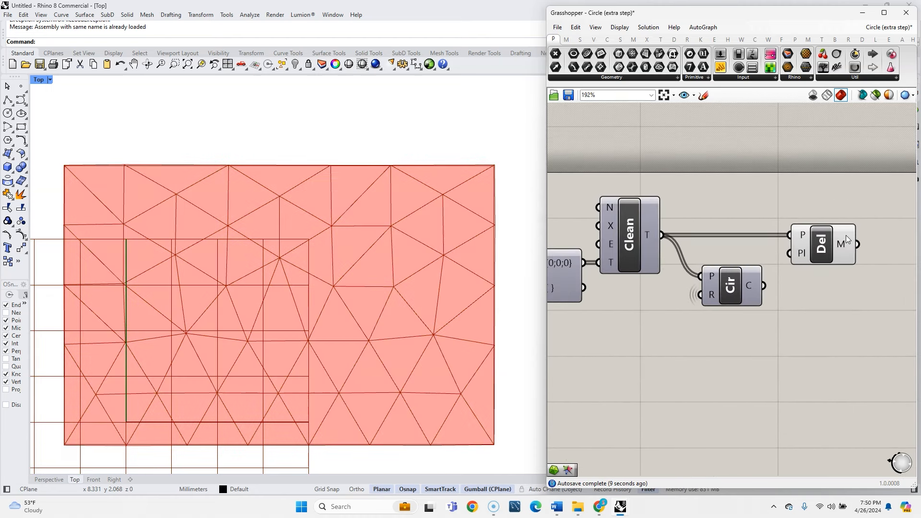
Add a Weaverbird's Dual graph component and feed it the Delaunay mesh
mouse_move(802, 242)
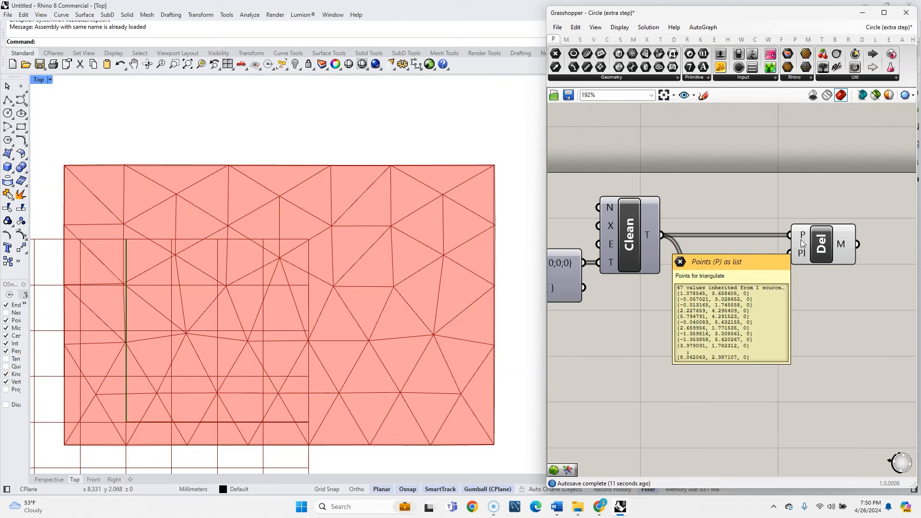
left_click(834, 248)
scroll(682, 235, "down", 3)
scroll(794, 257, "up", 3)
double_click(830, 248)
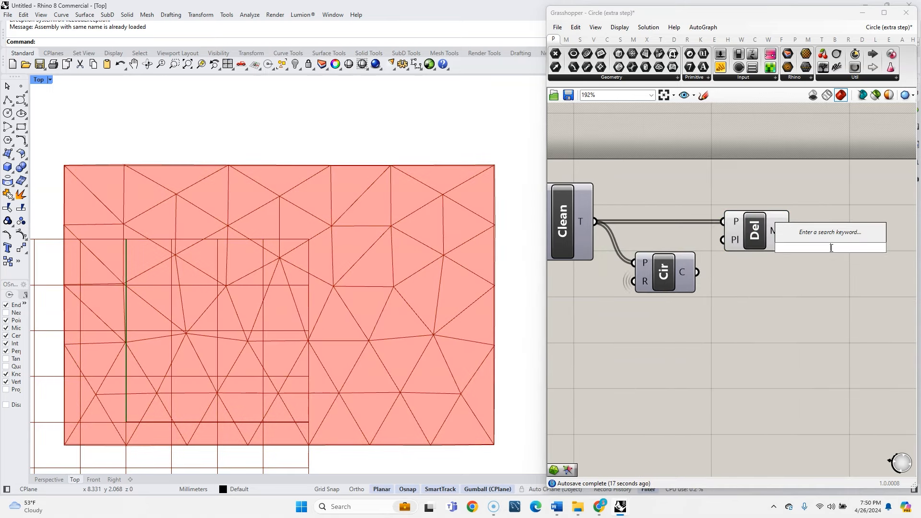
type("dual")
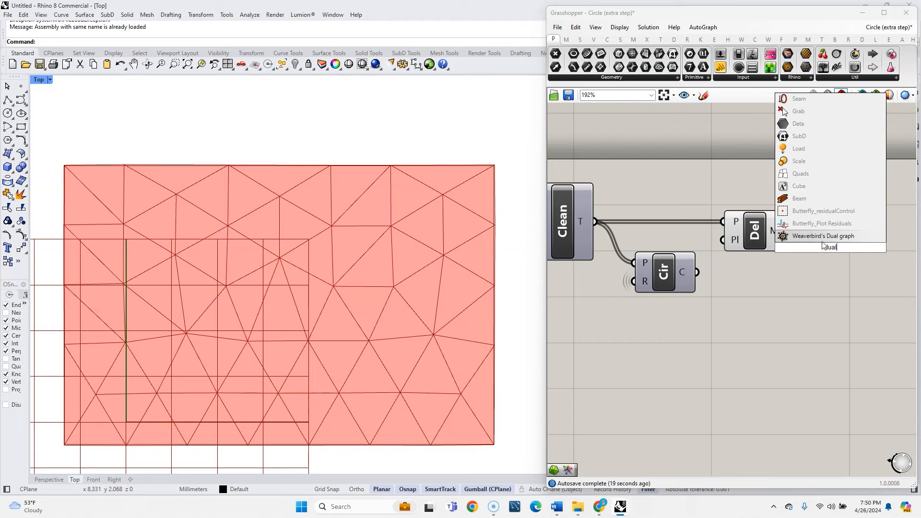
key("Return")
Turn off the preview of the Delaunay Mesh component
left_click(757, 240)
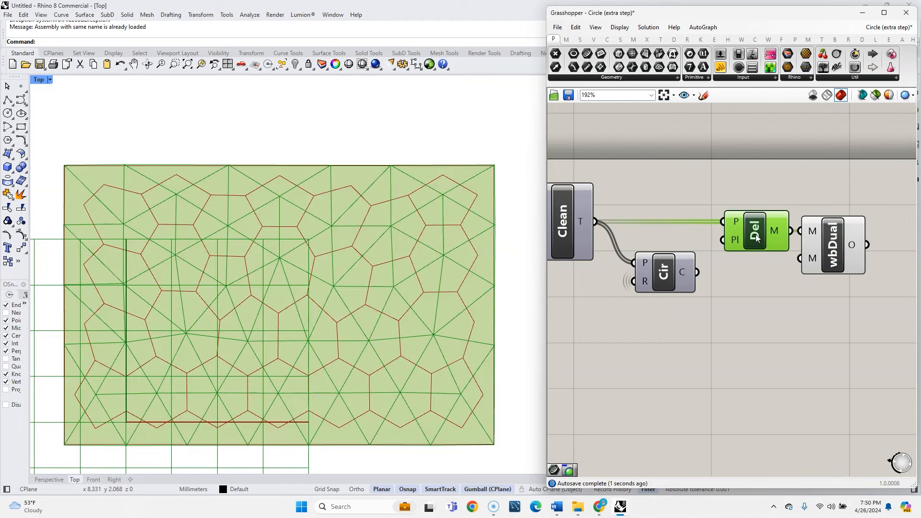
middle_click(754, 239)
left_click(785, 208)
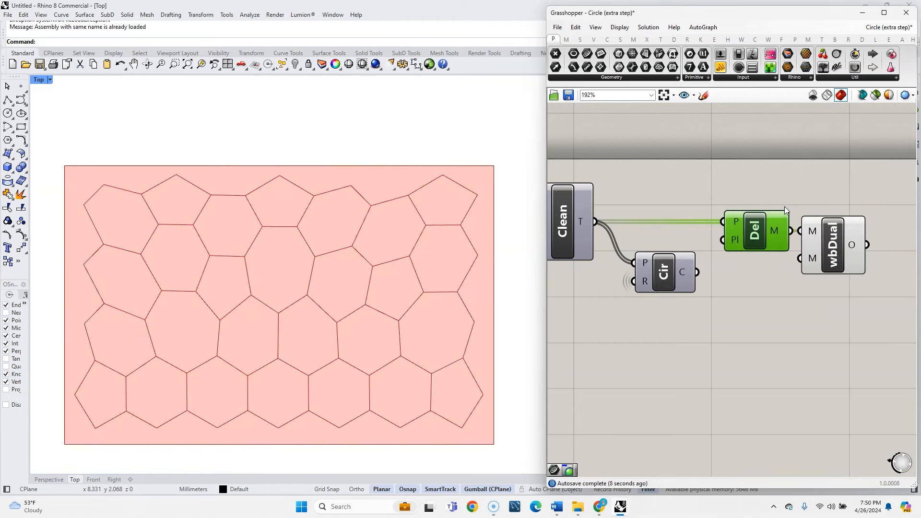
Shift the dual graph component aside, then add a Mesh parameter above it and connect the Delaunay mesh output to the parameter
right_click_drag(785, 206, 743, 197)
left_click_drag(778, 229, 805, 229)
left_click(767, 166)
double_click(768, 166)
type("mesh")
left_click(766, 145)
left_click_drag(748, 221, 744, 167)
left_click_drag(765, 170, 788, 179)
left_click(768, 153)
left_click(815, 247)
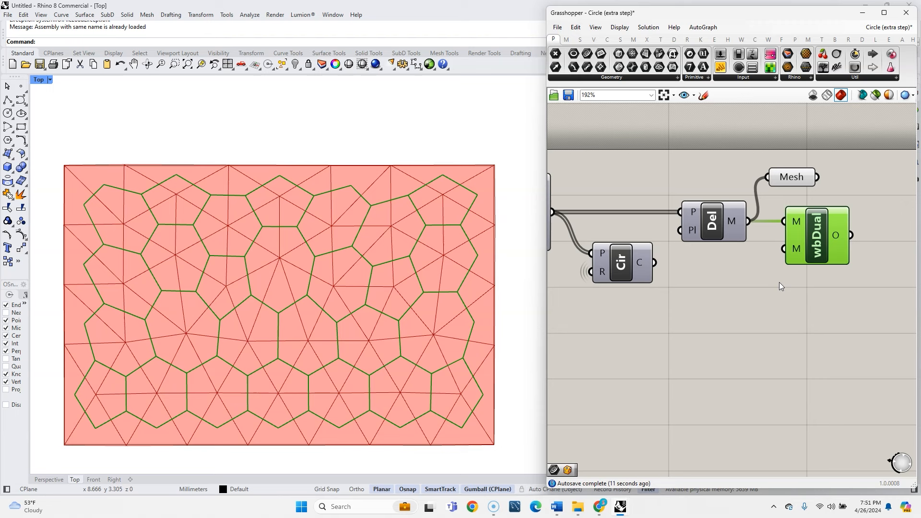
mouse_move(839, 240)
Add a Voronoi component below the dual graph and connect the Clean Tree points to its P input
double_click(778, 310)
type("vor")
left_click(776, 287)
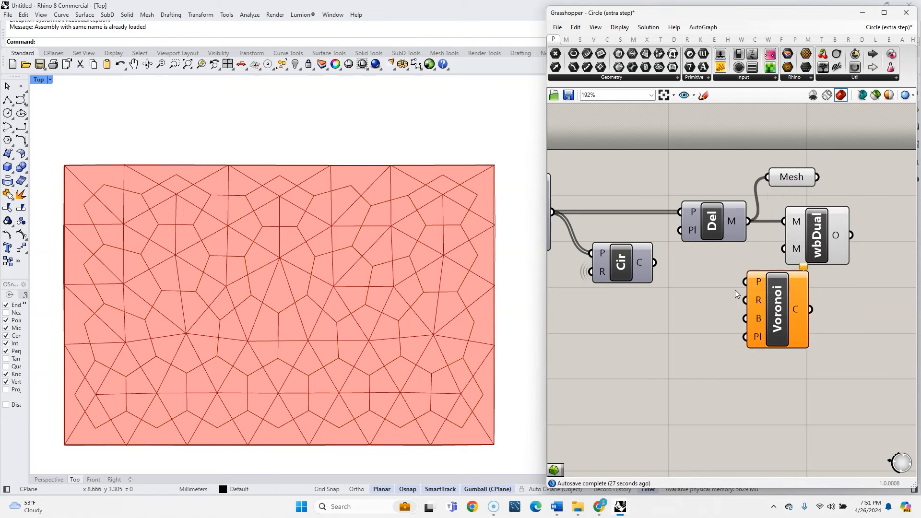
scroll(738, 290, "down", 2)
left_click_drag(604, 234, 788, 294)
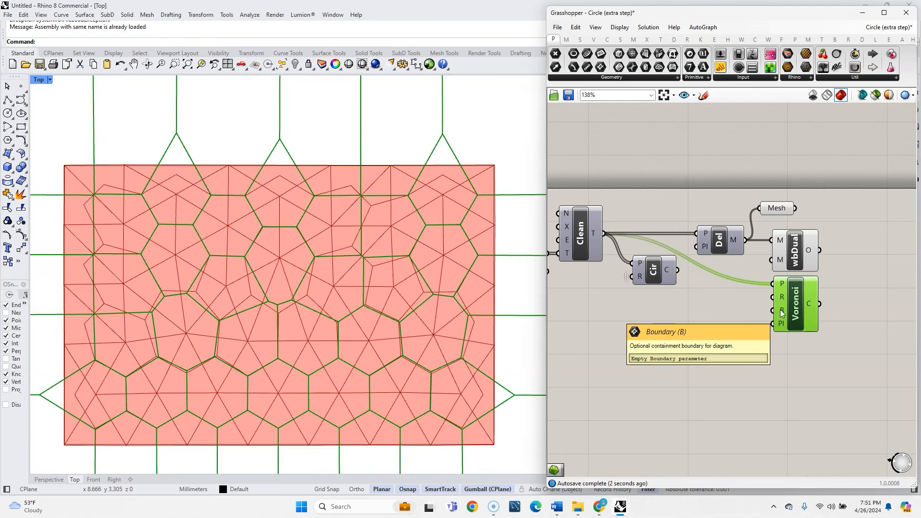
Create another Curve parameter fed by the rectangular boundary curve and set its wire display to hidden
scroll(837, 318, "down", 9)
scroll(616, 312, "up", 11)
left_click_drag(596, 298, 641, 254)
right_click(635, 252)
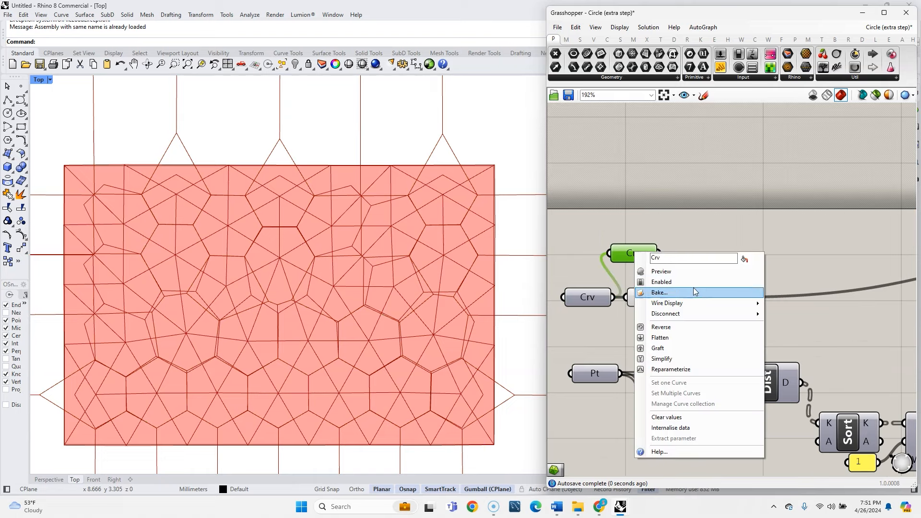
mouse_move(698, 302)
left_click(792, 326)
Place the new Curve parameter beside the Voronoi component and connect it to the B input
scroll(645, 257, "down", 10)
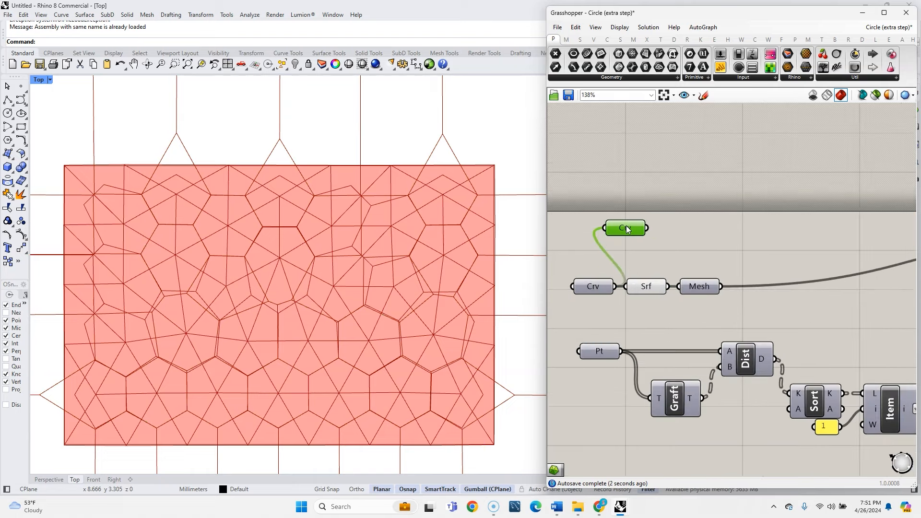
scroll(902, 272, "up", 11)
left_click_drag(840, 282, 757, 326)
scroll(575, 326, "down", 3)
scroll(714, 325, "up", 1)
left_click(778, 353)
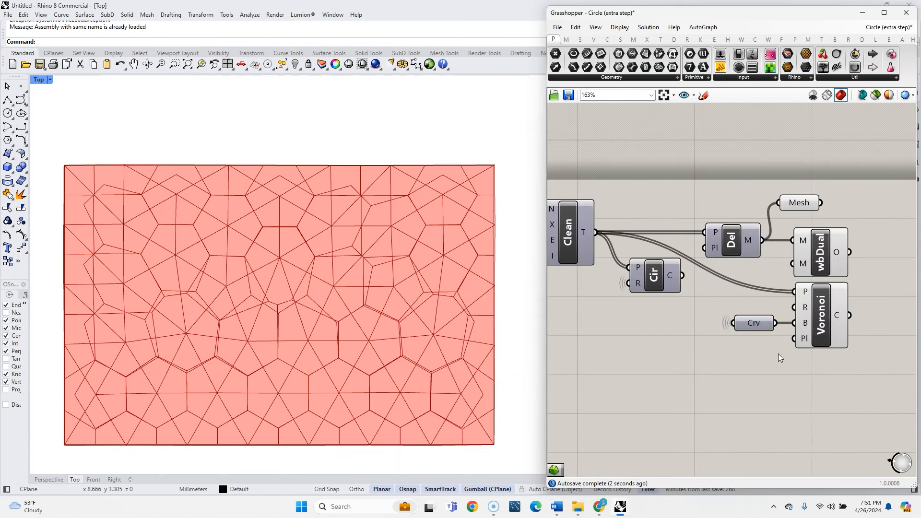
Turn off the previews of the Mesh parameter and the dual graph component
left_click_drag(866, 284, 787, 197)
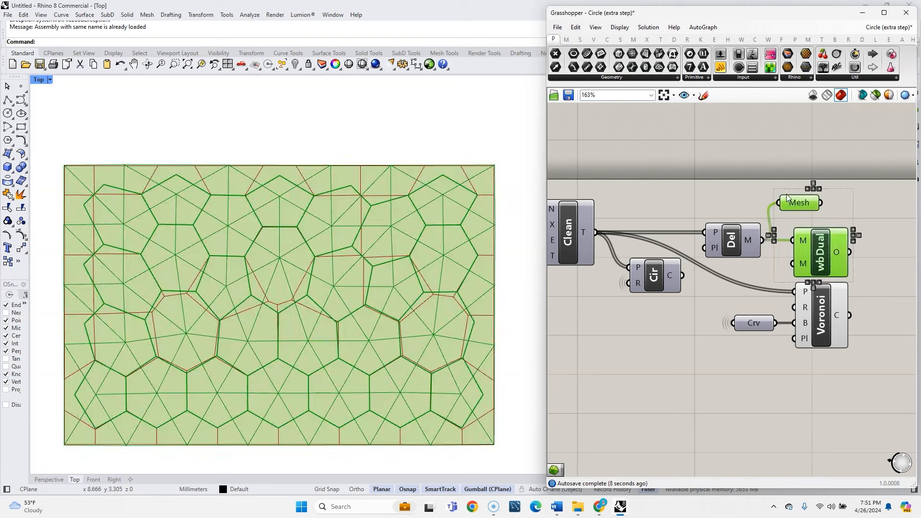
middle_click(820, 239)
left_click(850, 203)
left_click(853, 204)
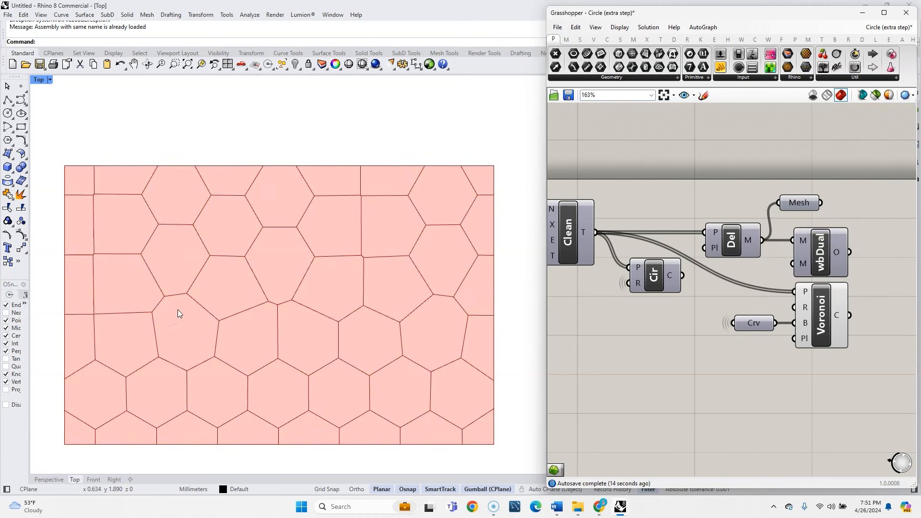
Show the dual graph preview and hide the Voronoi preview to compare the two cell patterns
middle_click(827, 260)
left_click(840, 238)
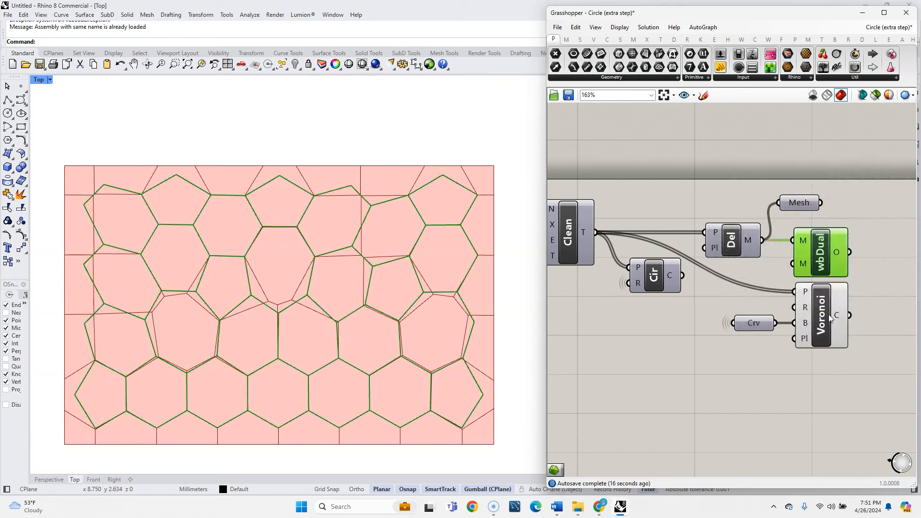
left_click(810, 319)
middle_click(808, 320)
left_click(839, 287)
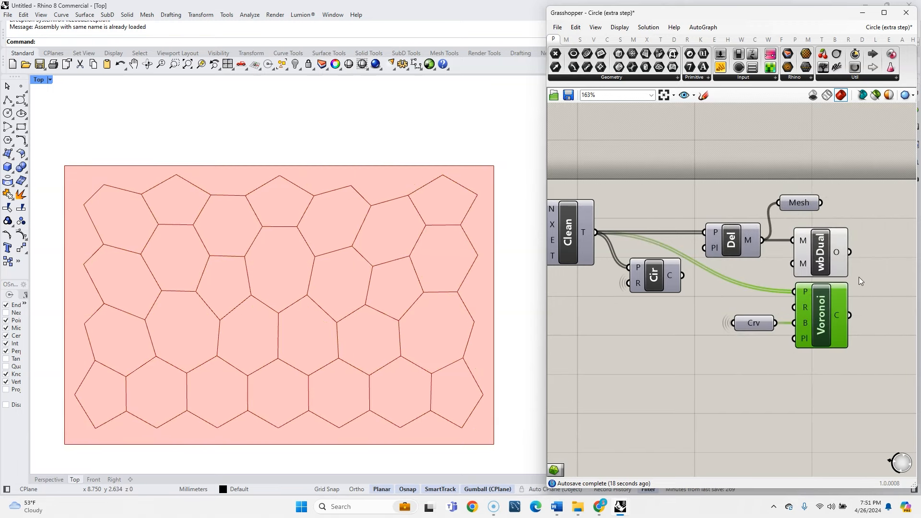
Hide the dual graph preview and show the Voronoi preview again
left_click(826, 262)
middle_click(826, 261)
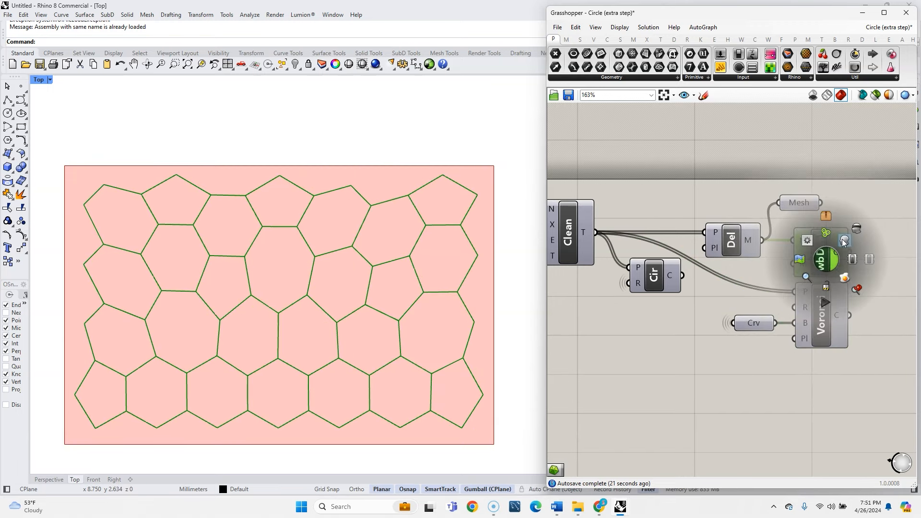
left_click(842, 318)
middle_click(845, 319)
left_click(850, 298)
left_click(868, 299)
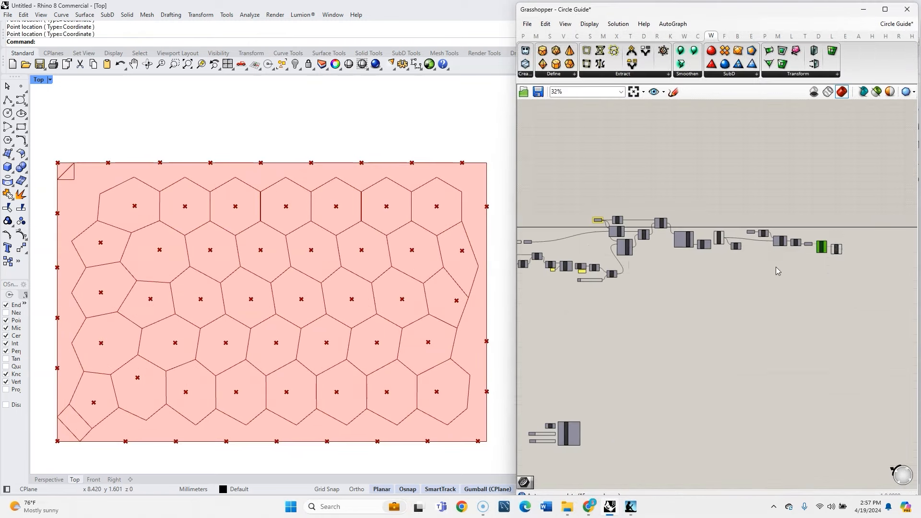
Set the number slider feeding the radius multiplication's B input to 1
scroll(563, 276, "up", 5)
double_click(674, 292)
type("1")
key("Return")
Clear the stored points from the Point parameter that feeds the Distance component
scroll(767, 324, "down", 5)
scroll(579, 231, "up", 4)
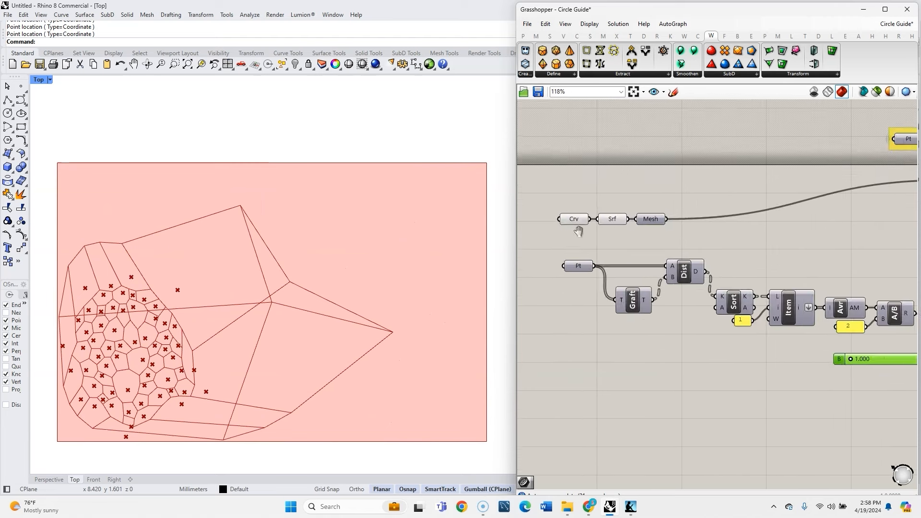
right_click(588, 266)
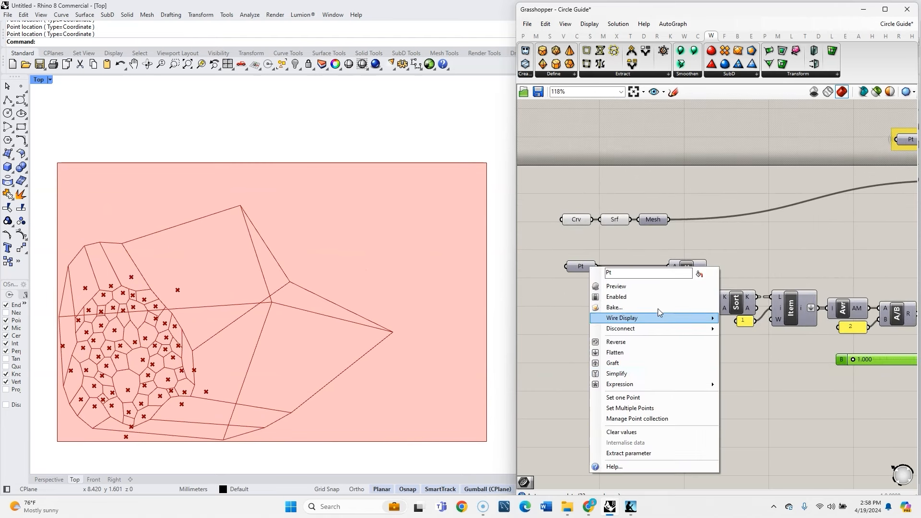
left_click(666, 407)
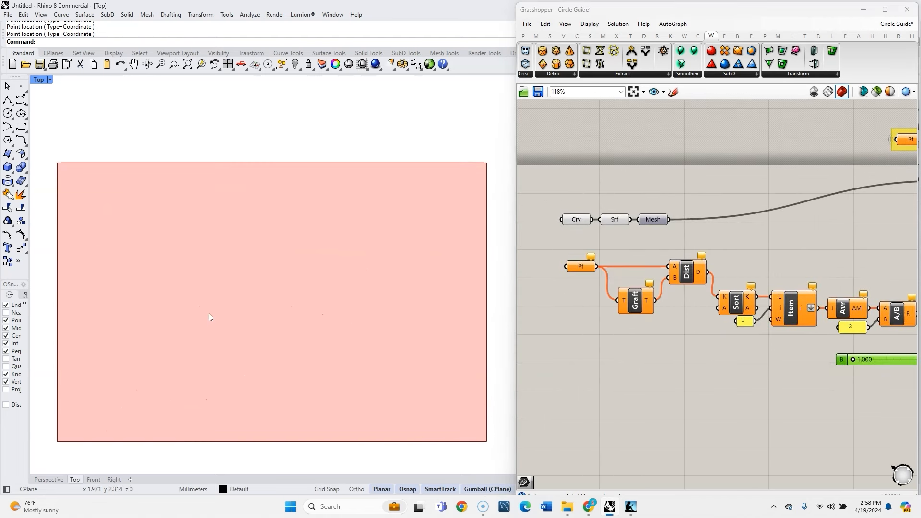
Assign multiple new points to the Point parameter, scattering them over the upper-left part of the rectangle
right_click(581, 267)
left_click(624, 424)
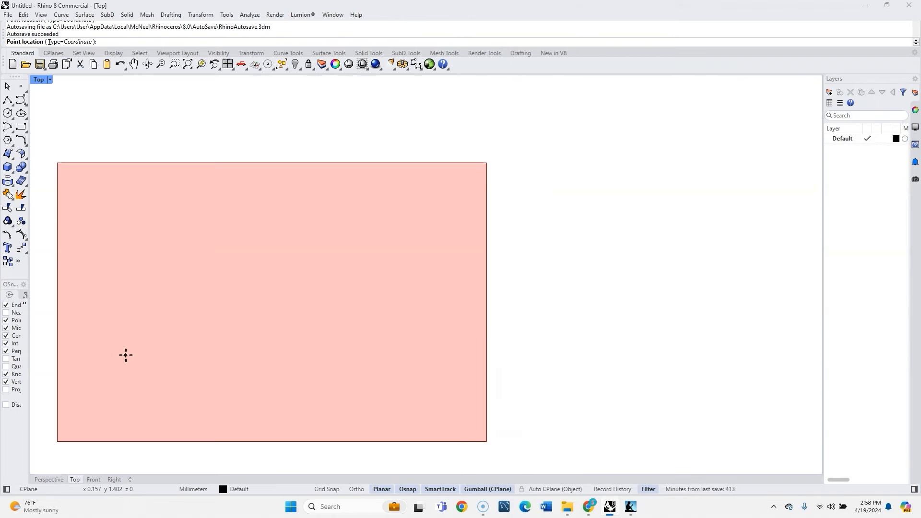
left_click(89, 230)
left_click(100, 208)
left_click(113, 224)
left_click(130, 218)
left_click(133, 209)
left_click(121, 200)
left_click(108, 208)
left_click(118, 218)
left_click(132, 243)
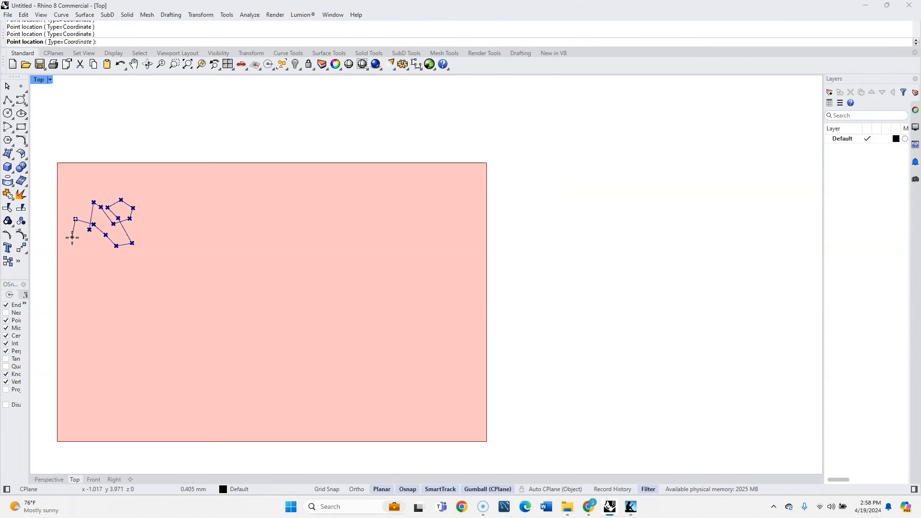
left_click(109, 176)
left_click(159, 179)
left_click(117, 282)
left_click(76, 282)
left_click(110, 305)
left_click(129, 312)
left_click(141, 296)
key("Return")
Raise the radius multiplier slider B to 4.724
scroll(833, 364, "up", 3)
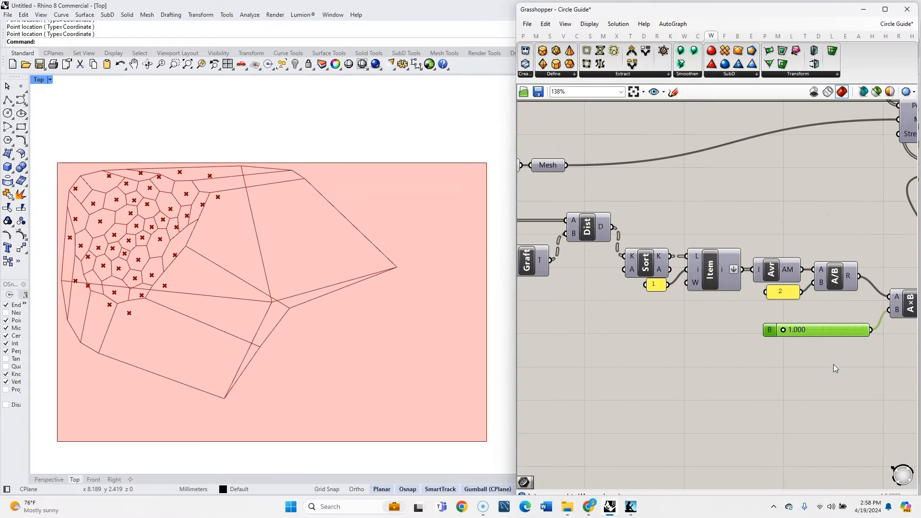
right_click_drag(866, 349, 774, 354)
scroll(657, 335, "up", 1)
left_click_drag(674, 334, 785, 365)
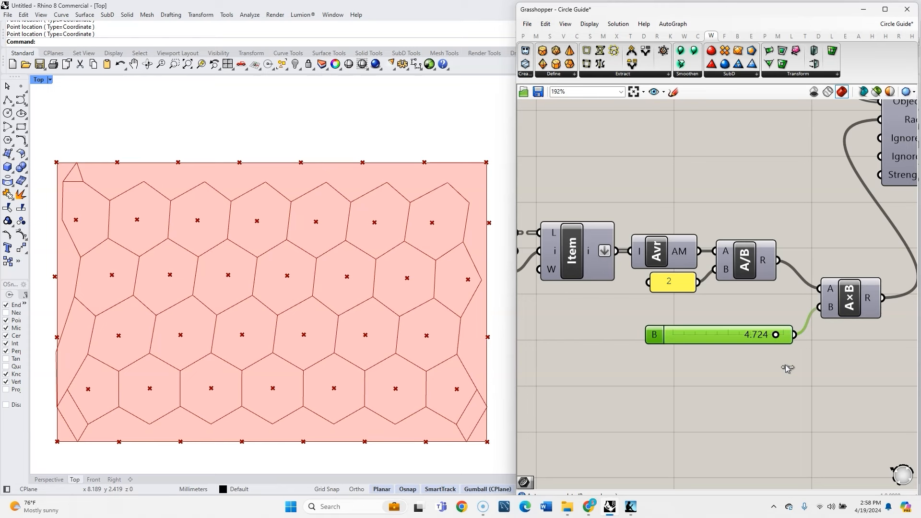
Disable the Zombie solver component of the circle packing definition
scroll(720, 271, "down", 5)
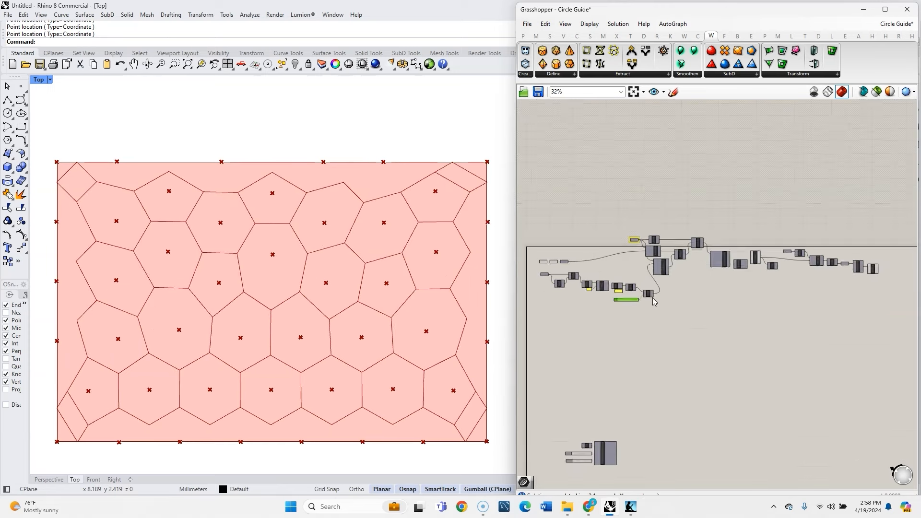
scroll(720, 271, "up", 4)
middle_click(709, 251)
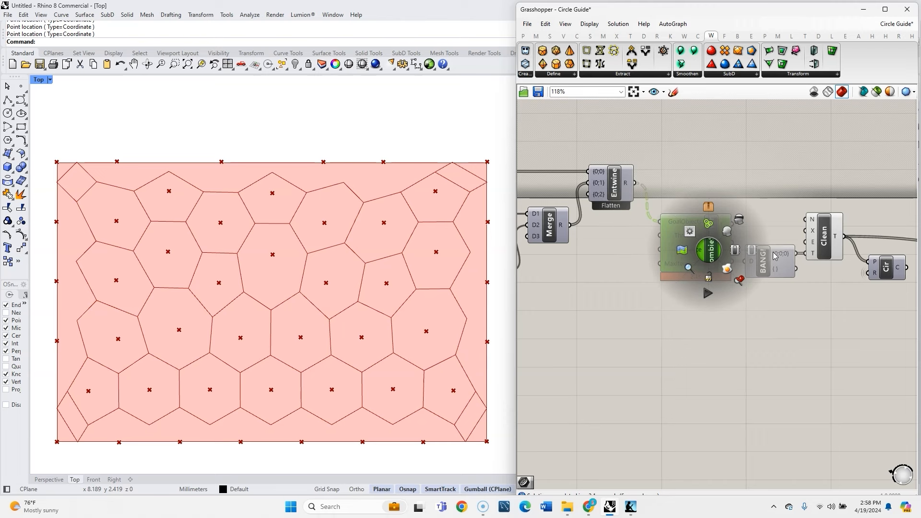
left_click(753, 250)
middle_click(712, 251)
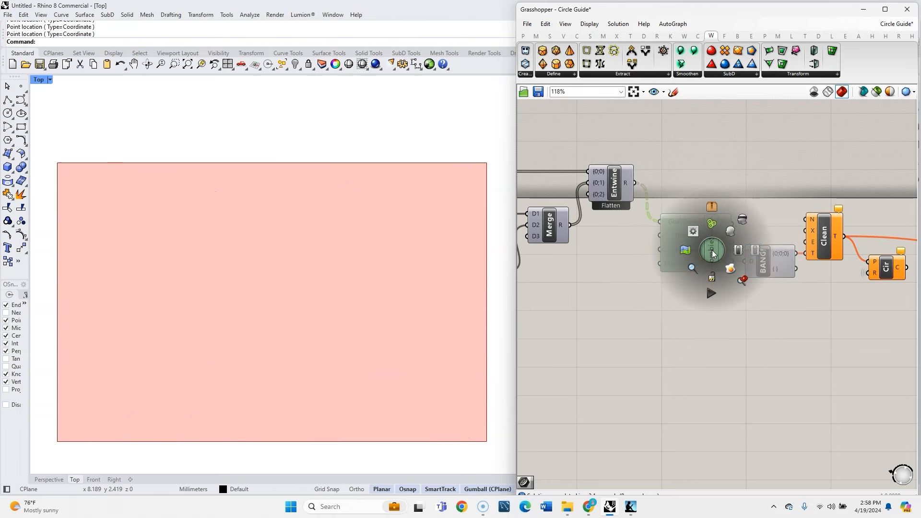
left_click(755, 248)
Select all components of the circle packing definition and turn off their previews
scroll(767, 178, "down", 6)
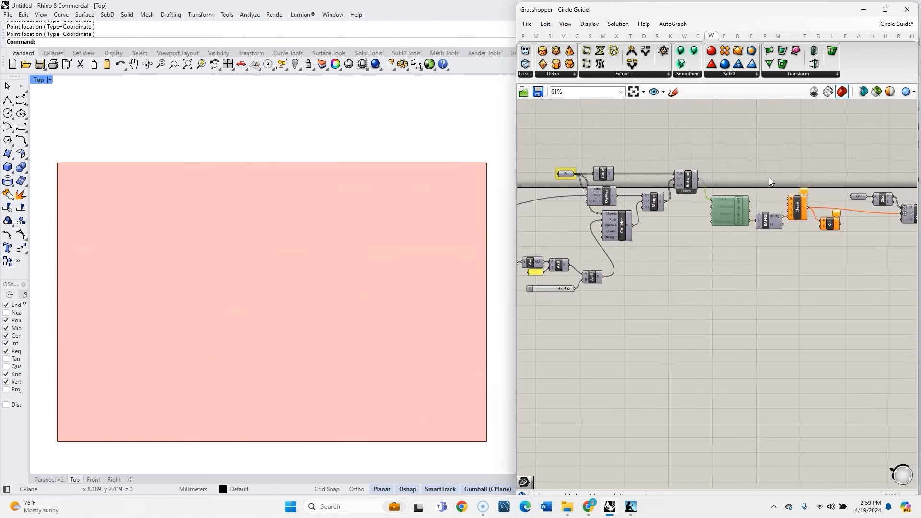
left_click_drag(872, 261, 526, 162)
middle_click(628, 226)
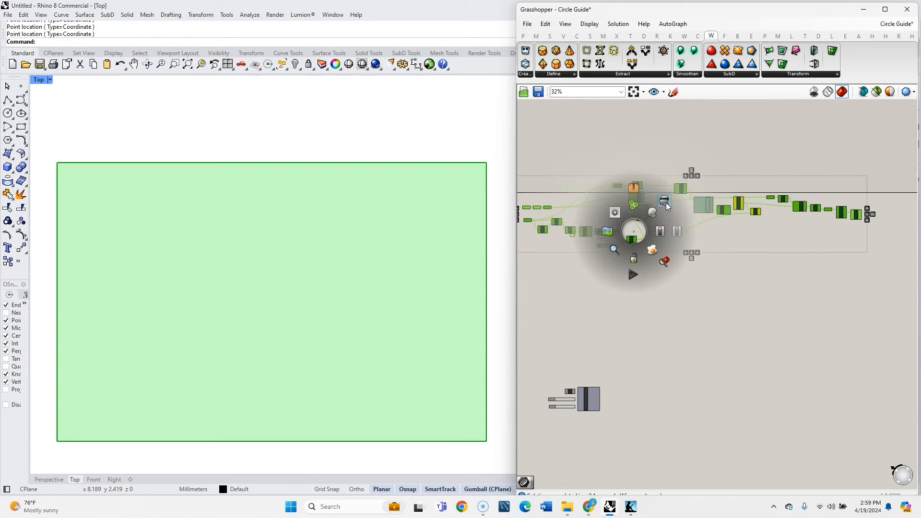
left_click(666, 203)
Place a new Curve parameter in the empty canvas area below the existing definition
scroll(588, 286, "up", 3)
scroll(589, 290, "up", 3)
double_click(621, 250)
type("cru")
key("BackSpace")
key("BackSpace")
type("urves")
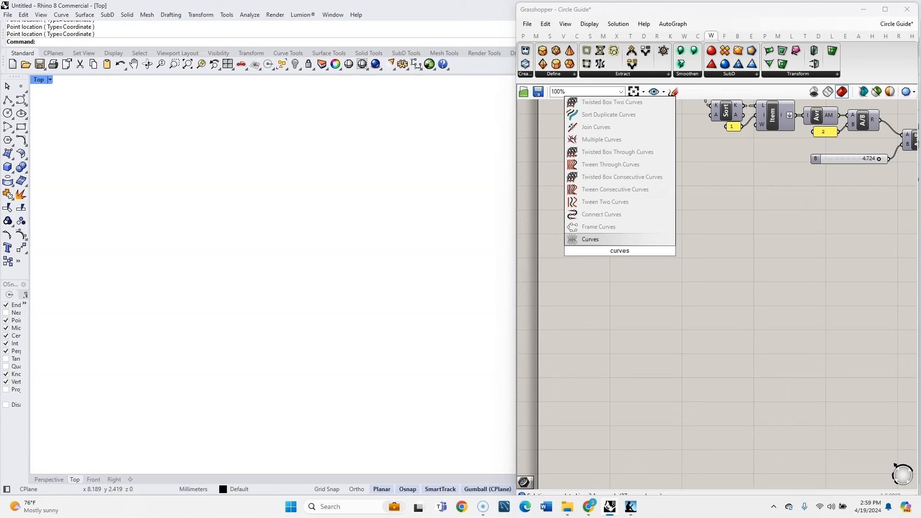
key("Return")
left_click(241, 275)
type("ci")
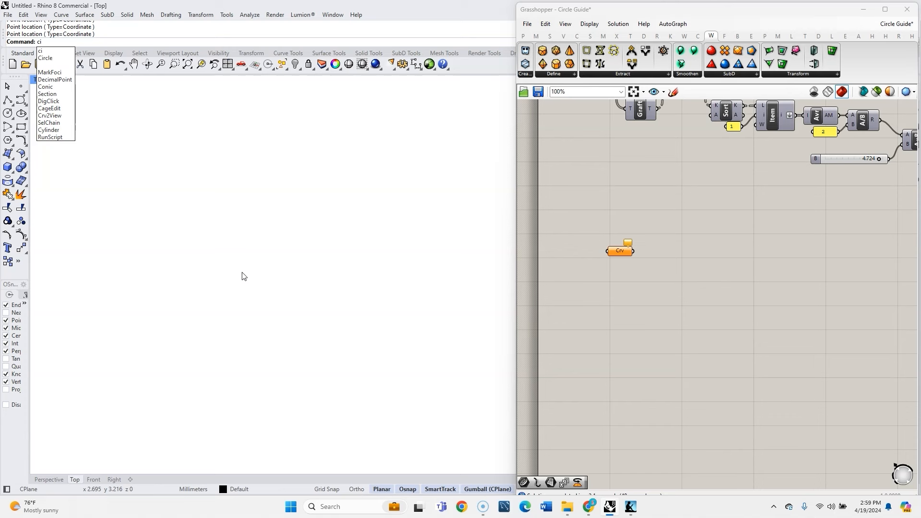
key("Return")
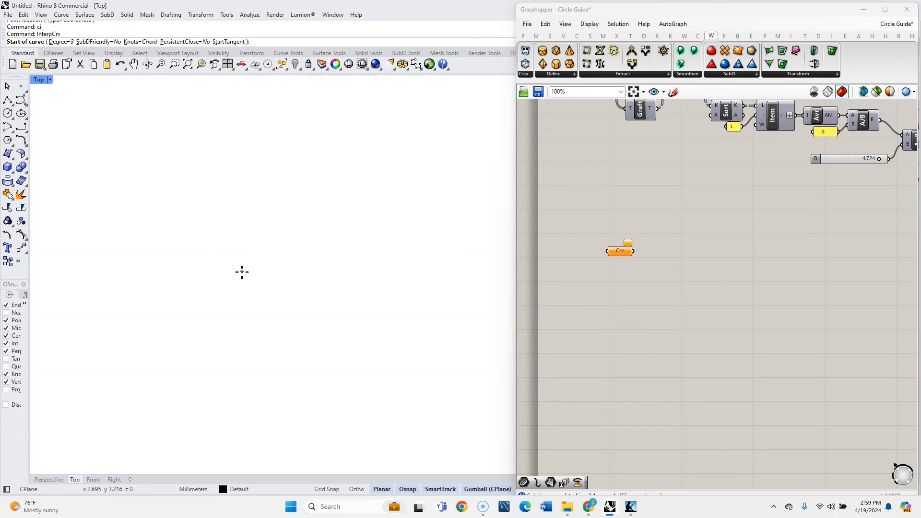
left_click(231, 236)
left_click(191, 176)
key("Escape")
Draw a closed, irregular blob-shaped interpolated curve in the Top view
right_click(263, 190)
left_click(318, 179)
left_click(258, 146)
left_click(143, 176)
left_click(149, 266)
left_click(96, 346)
left_click(166, 412)
left_click(322, 424)
left_click(368, 322)
left_click(414, 275)
left_click(453, 204)
left_click(318, 179)
Reference the drawn blob curve in the new Curve parameter and feed it into a new Surface parameter
right_click(621, 251)
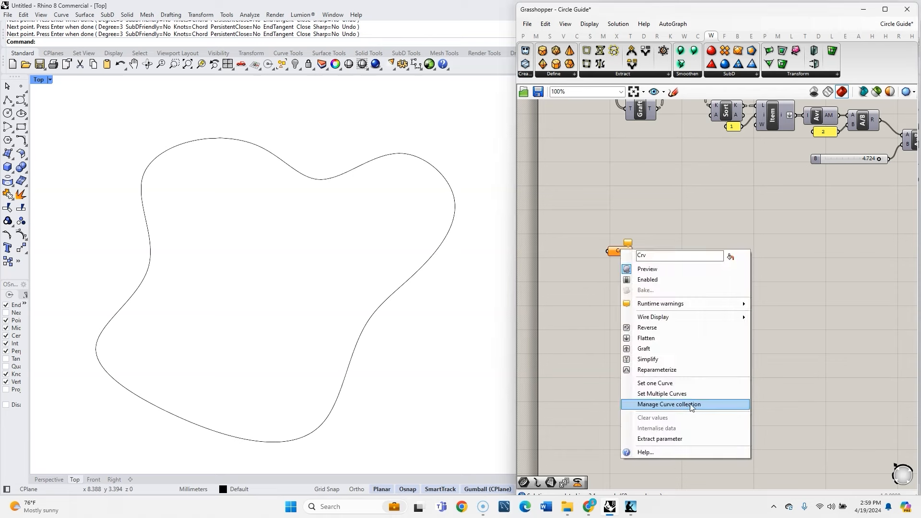
left_click(673, 384)
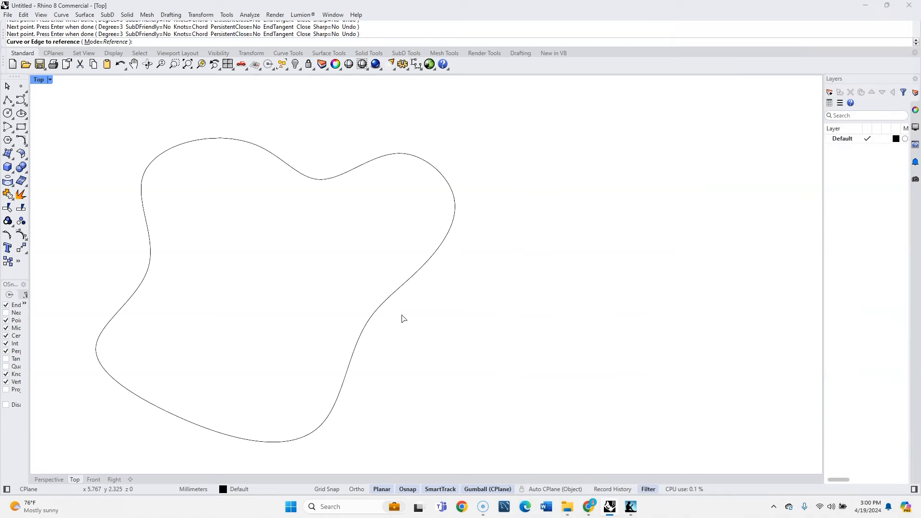
left_click(376, 315)
double_click(678, 263)
type("surf")
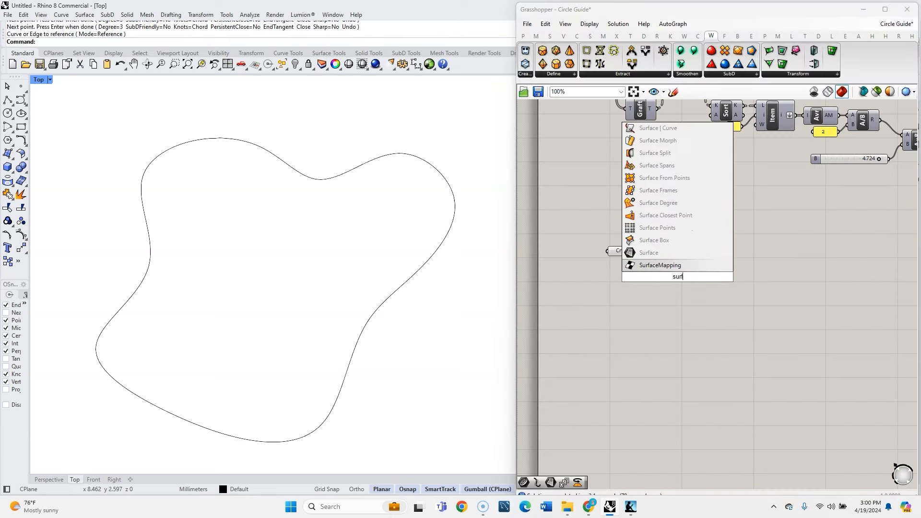
left_click(649, 252)
Place a TriRemesh component and connect the Surface parameter to its Geometry input
double_click(725, 273)
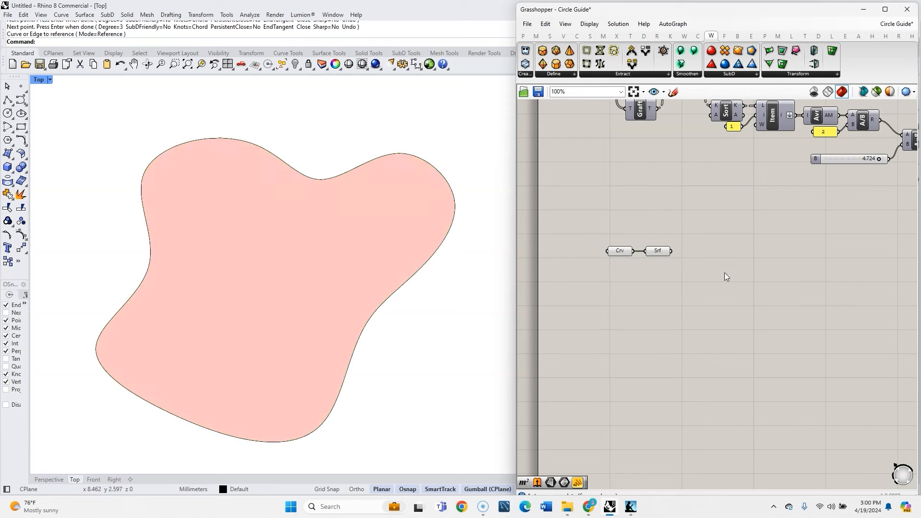
type("tri")
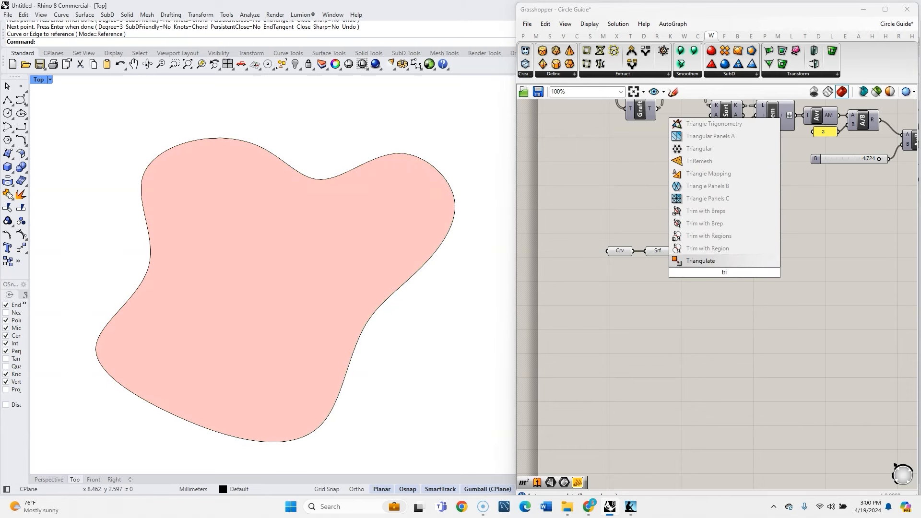
type("re")
key("Return")
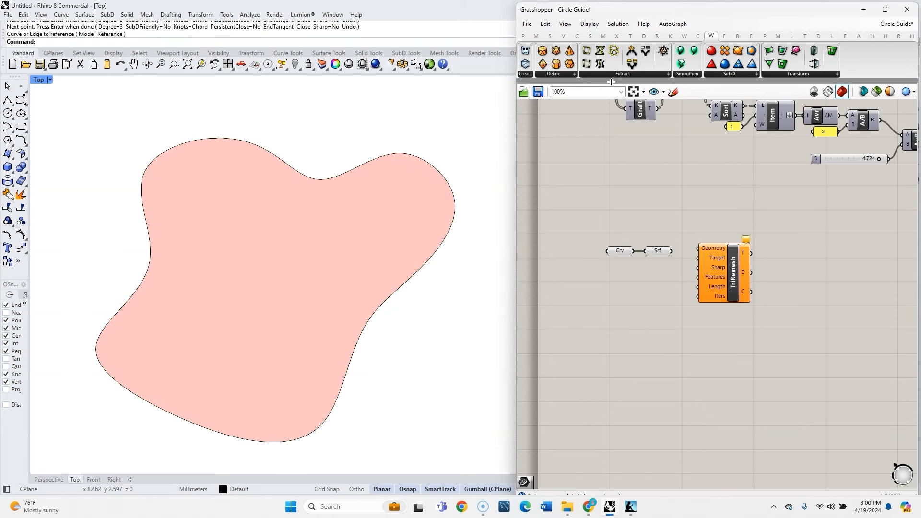
left_click(603, 36)
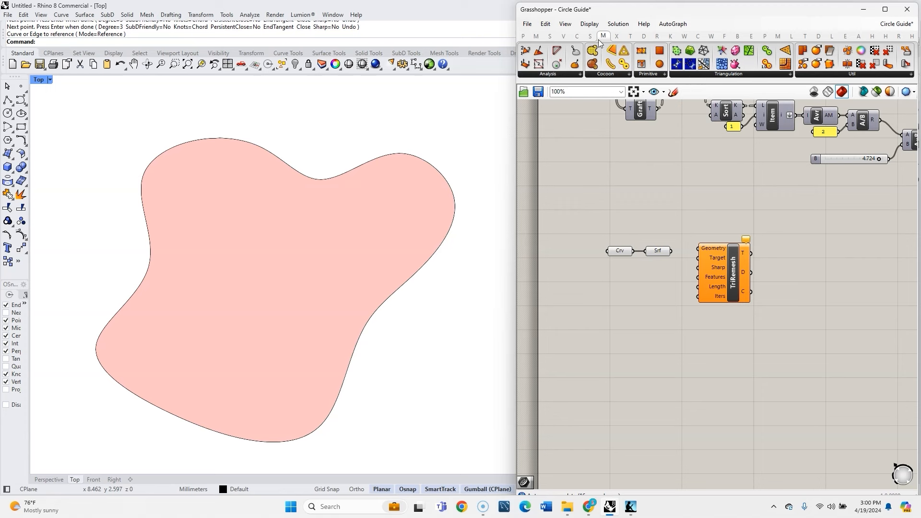
left_click(729, 74)
left_click_drag(671, 251, 698, 248)
left_click(664, 269)
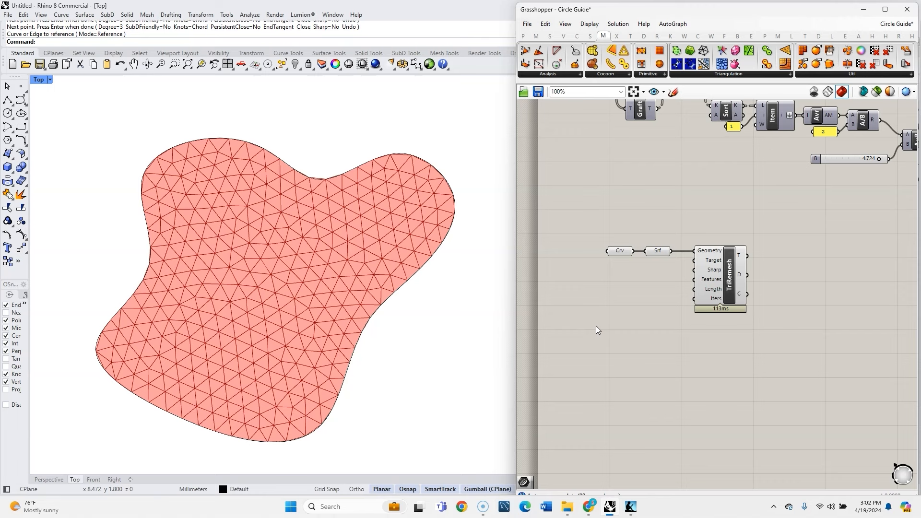
Move the TriRemesh component slightly closer to the Surface parameter
scroll(757, 287, "up", 3)
left_click_drag(713, 284, 694, 284)
left_click(606, 280)
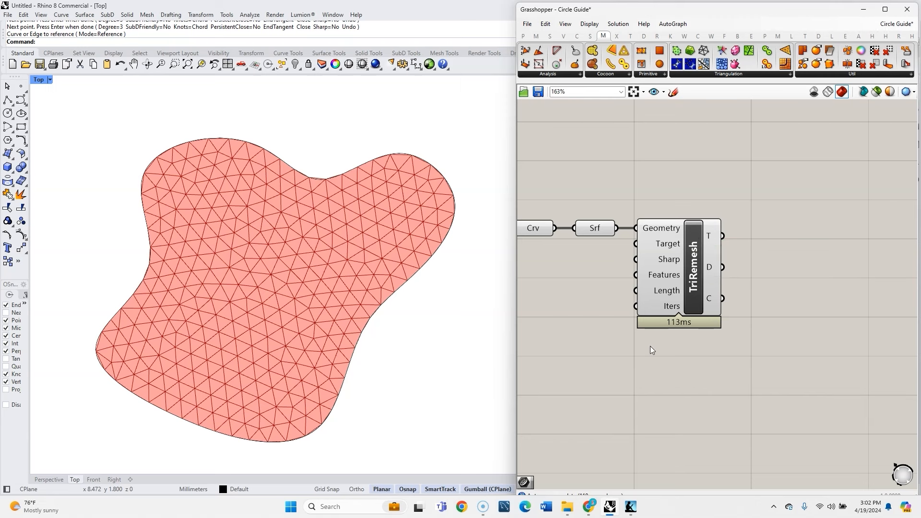
scroll(650, 346, "down", 1)
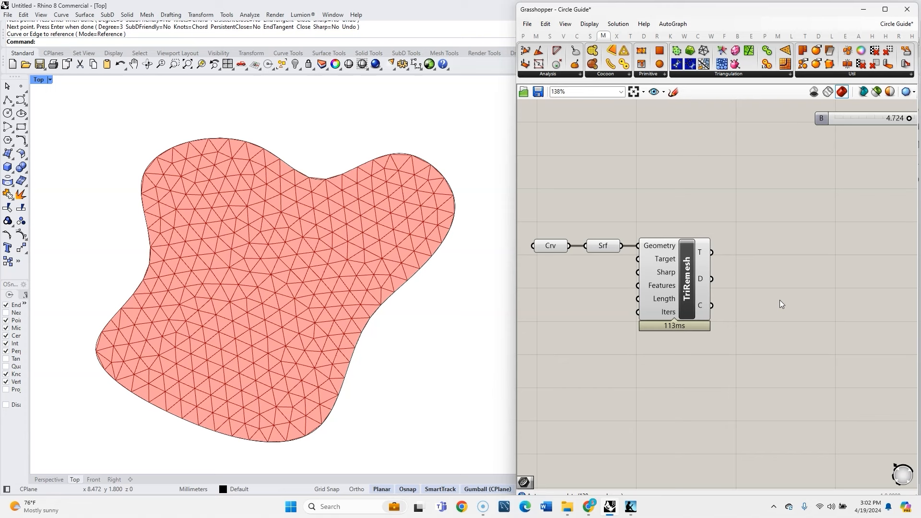
Place a Show component and connect TriRemesh's T output to it
double_click(782, 284)
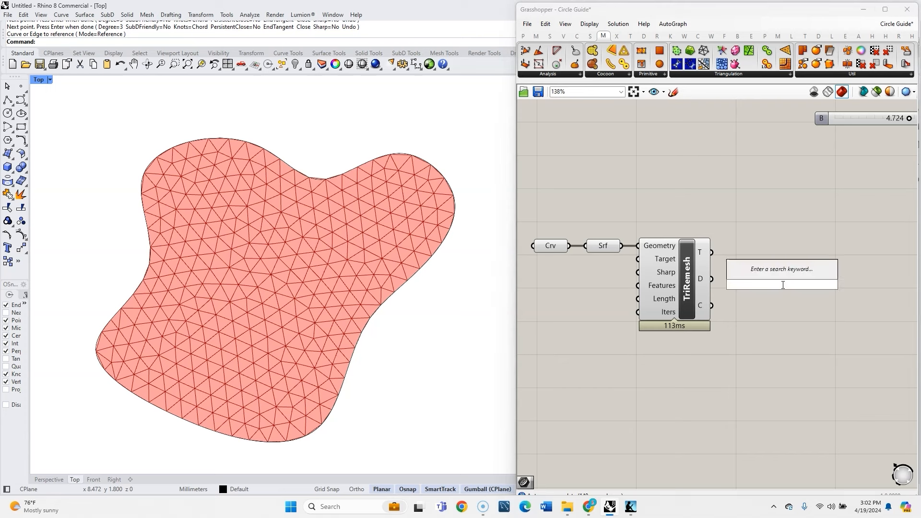
type("show")
key("Return")
left_click_drag(712, 253, 772, 234)
Place an Entwine component and connect Show's output to its {0;0} input
double_click(789, 267)
type("entwine")
key("Return")
left_click_drag(784, 258, 810, 231)
left_click(768, 297)
Place a TangentIncircles goal below the Show component and connect TriRemesh's T output to its M input
scroll(767, 313, "up", 2)
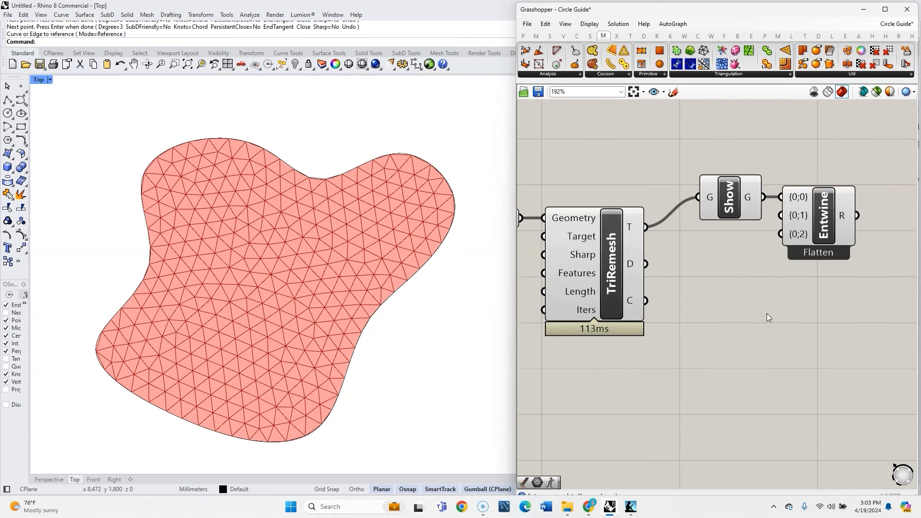
double_click(767, 317)
type("tang")
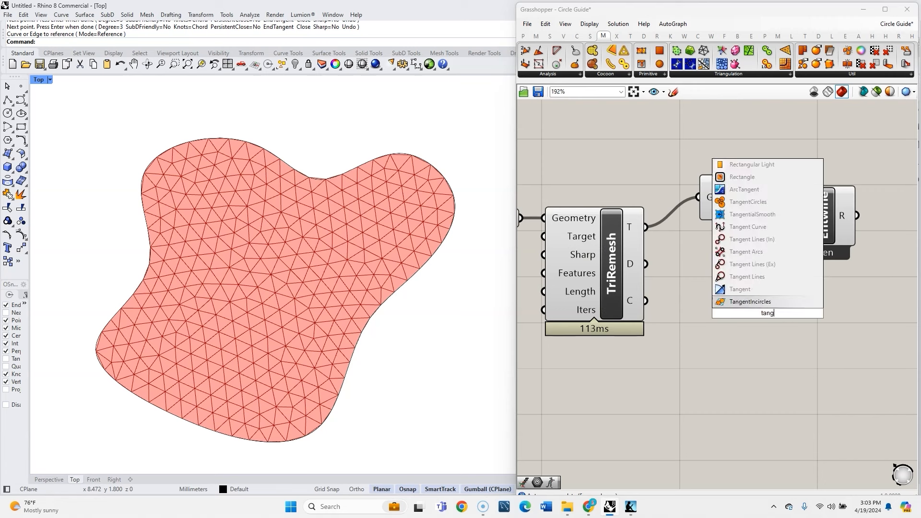
type("e")
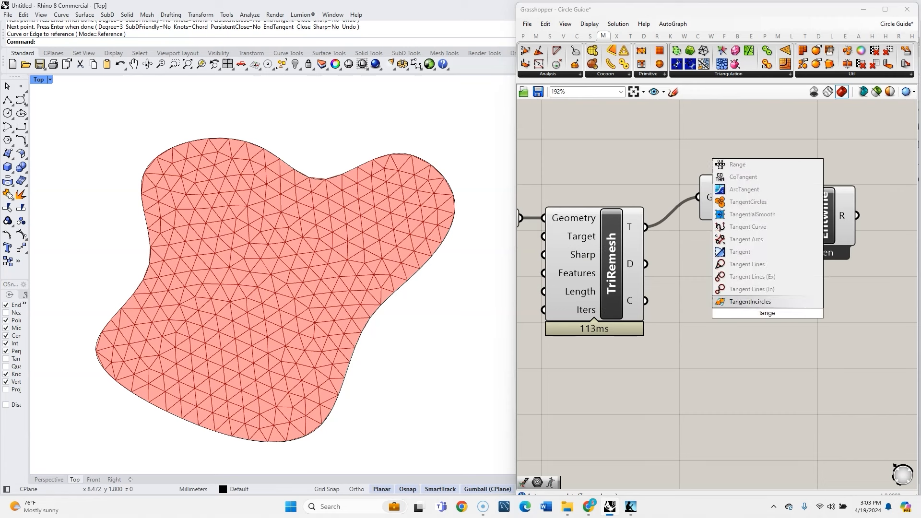
left_click(763, 300)
left_click_drag(767, 317, 759, 347)
left_click_drag(646, 226, 711, 308)
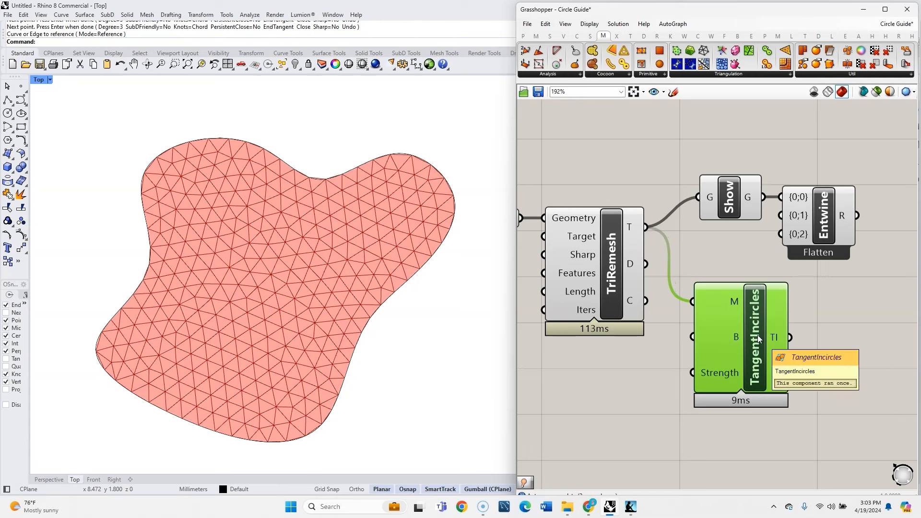
scroll(778, 309, "down", 4)
left_click(671, 36)
left_click(892, 76)
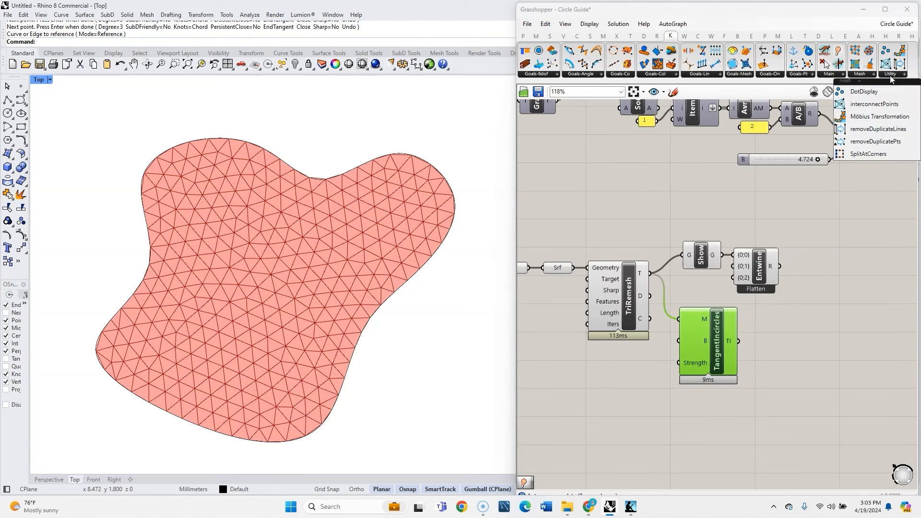
left_click(749, 75)
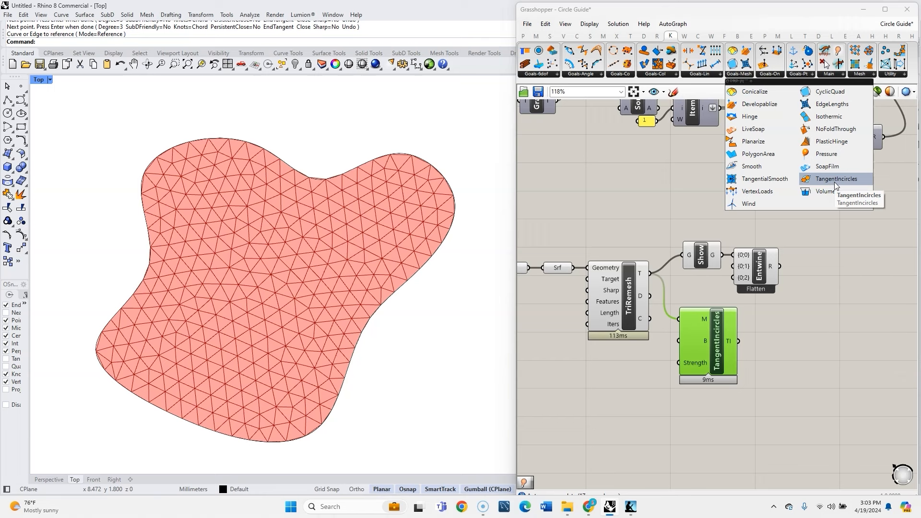
Move Entwine farther from the Show component and connect TangentIncircles' TI output to its {0;1} input
left_click_drag(753, 274, 790, 272)
scroll(790, 272, "up", 3)
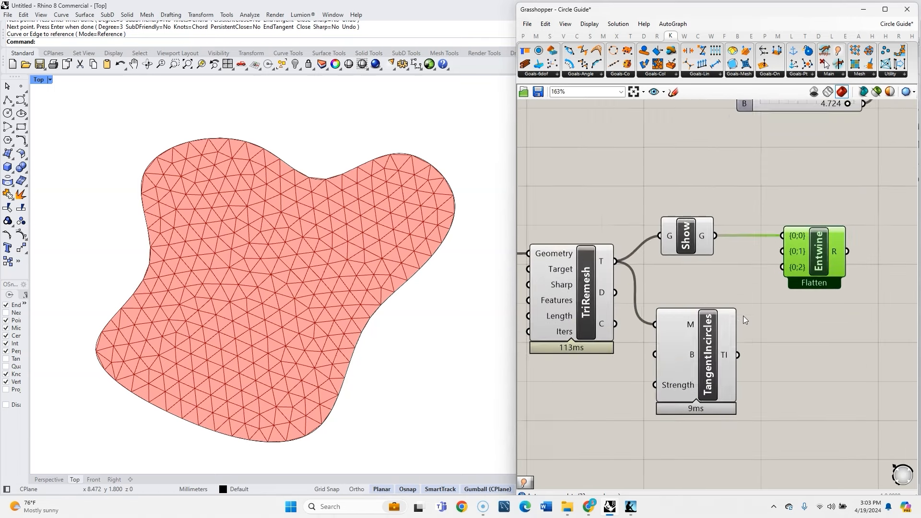
left_click_drag(738, 363, 790, 242)
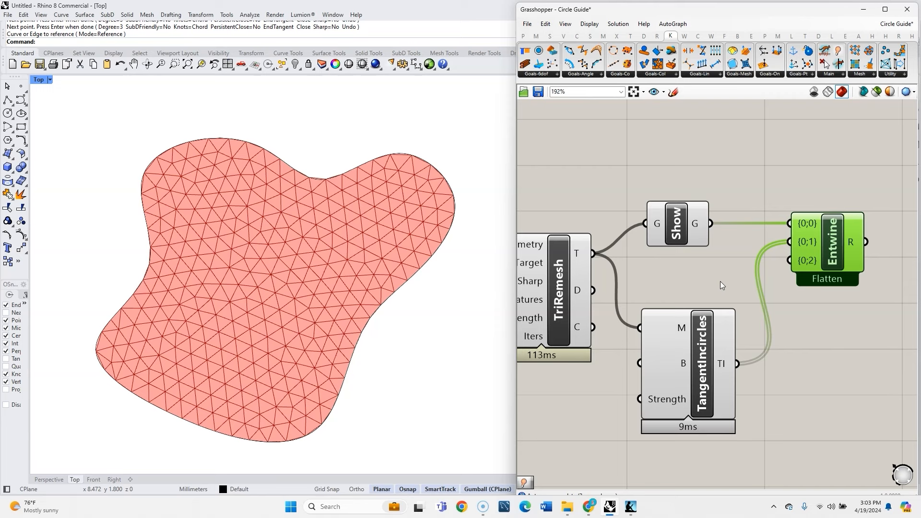
Place a ZombieSolver component beside Entwine and connect Entwine's R output to its GoalObjects input
right_click_drag(914, 311, 770, 296)
double_click(777, 294)
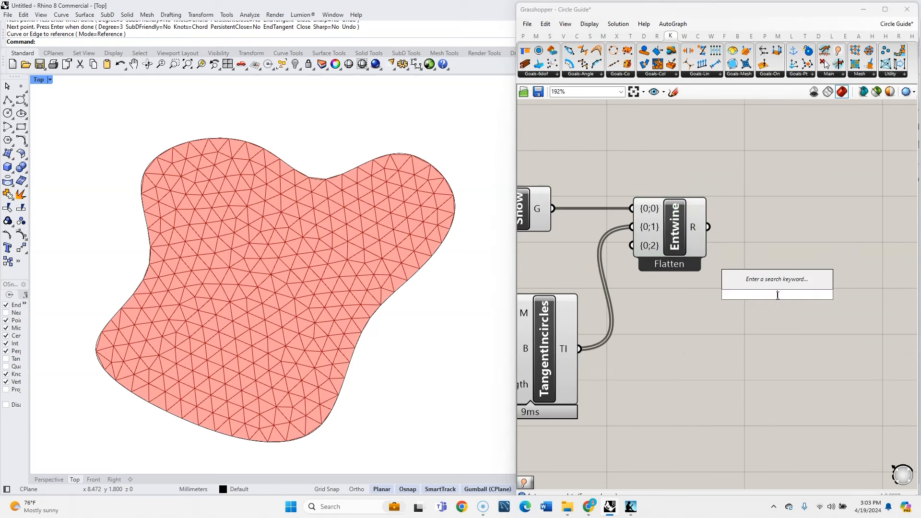
type("zombie")
key("Return")
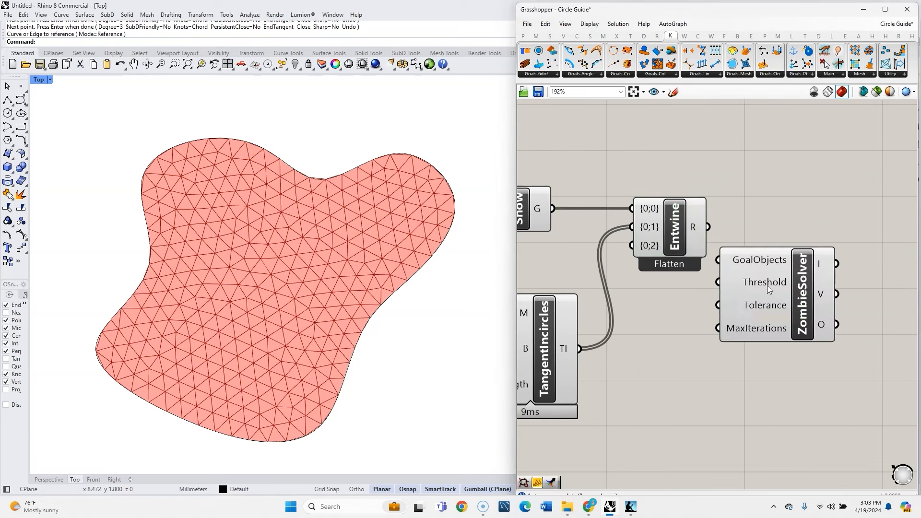
left_click_drag(707, 223, 719, 259)
left_click_drag(759, 278, 768, 247)
Hide the preview of all the components feeding the ZombieSolver, from the Crv parameter through Entwine
scroll(720, 326, "down", 5)
left_click_drag(710, 361, 539, 247)
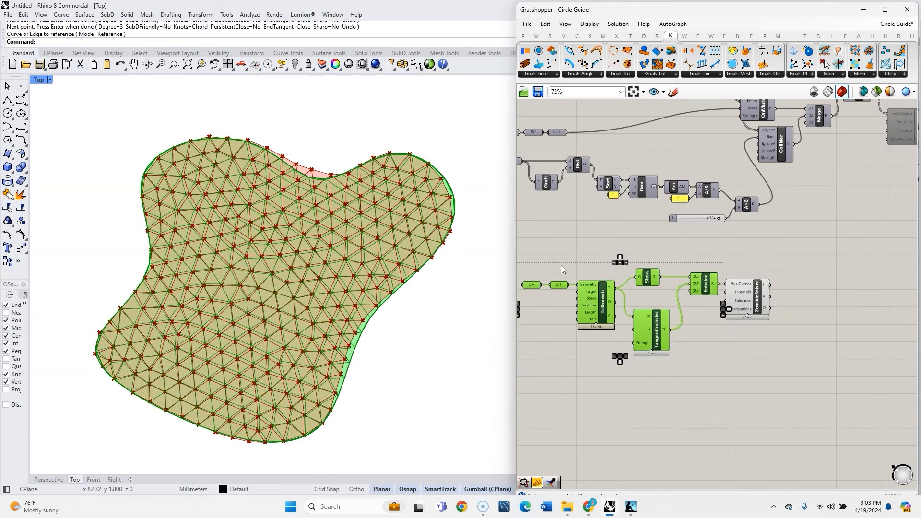
left_click(580, 350)
scroll(580, 350, "up", 2)
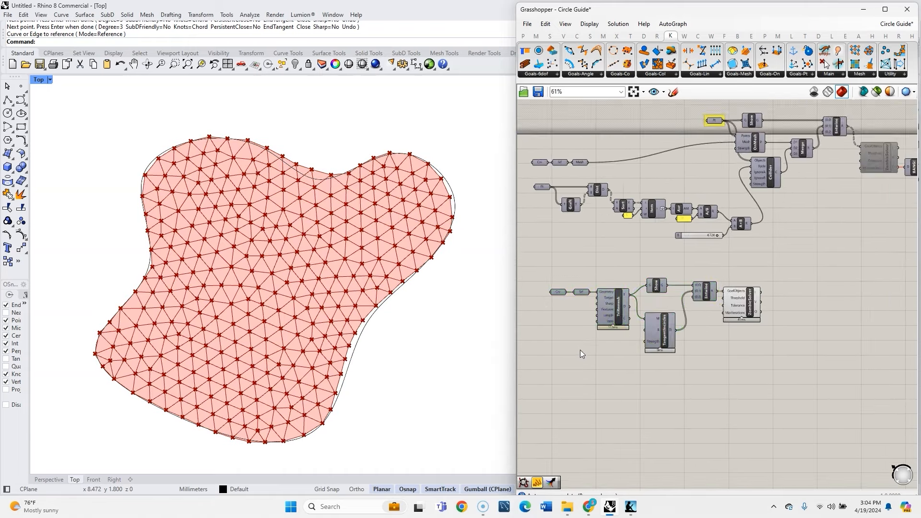
Internalise the boundary curve in the Crv parameter and delete the original curve in Rhino
right_click(556, 285)
left_click(619, 464)
left_click(377, 307)
key("Delete")
Place a number slider with the value 1.000 and connect it to TriRemesh's Length input
scroll(582, 369, "up", 3)
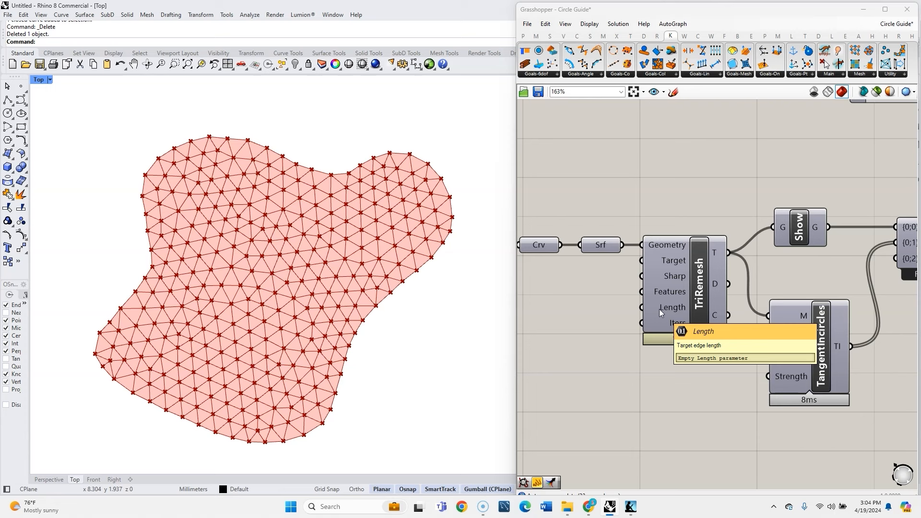
double_click(589, 319)
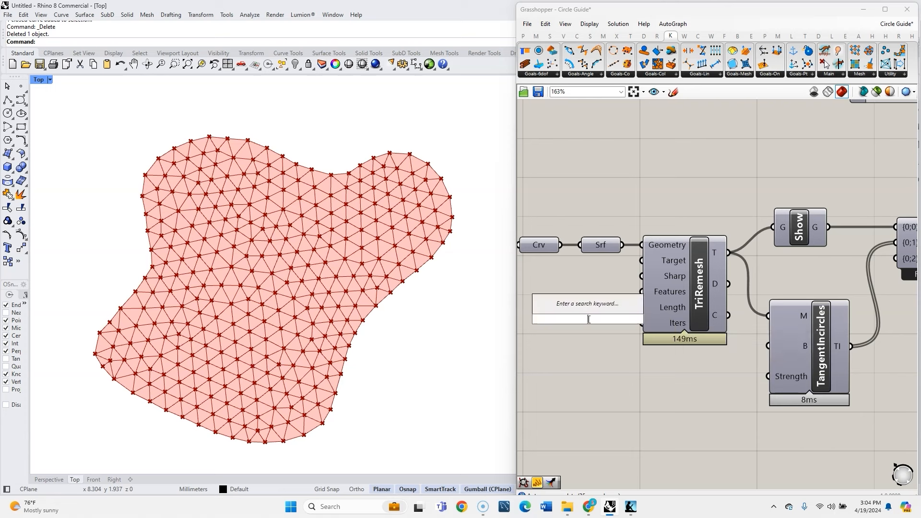
type("1.00")
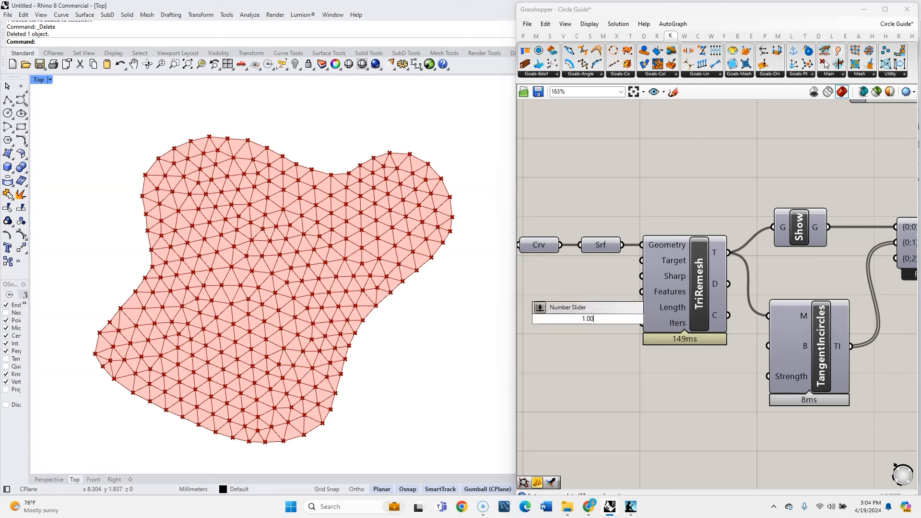
type("0<2")
key("Return")
scroll(740, 318, "down", 1)
right_click_drag(741, 318, 787, 313)
left_click_drag(641, 312, 620, 302)
left_click_drag(689, 303, 703, 304)
mouse_move(615, 304)
left_mouse_down()
mouse_move(634, 303)
mouse_move(609, 304)
left_mouse_up()
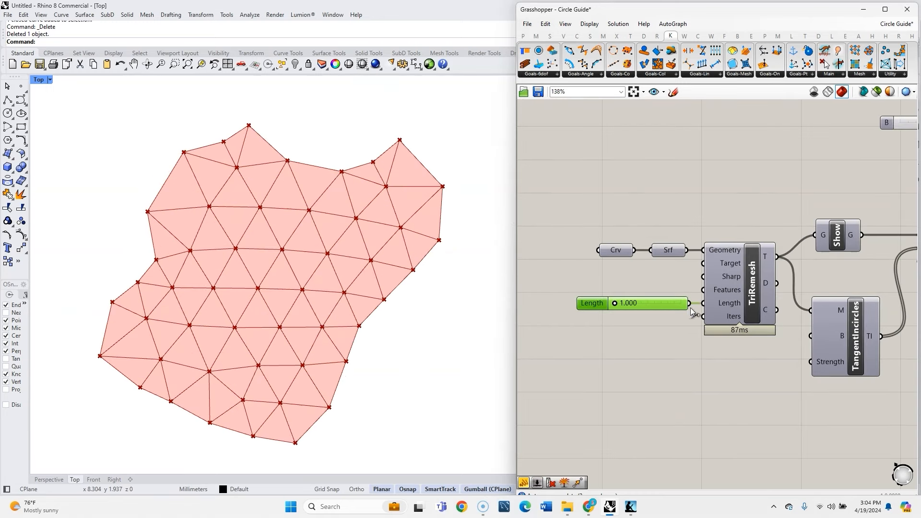
Limit the Length slider's domain to 0.25 through 1 and set its value to about 0.361
double_click(593, 304)
double_click(567, 334)
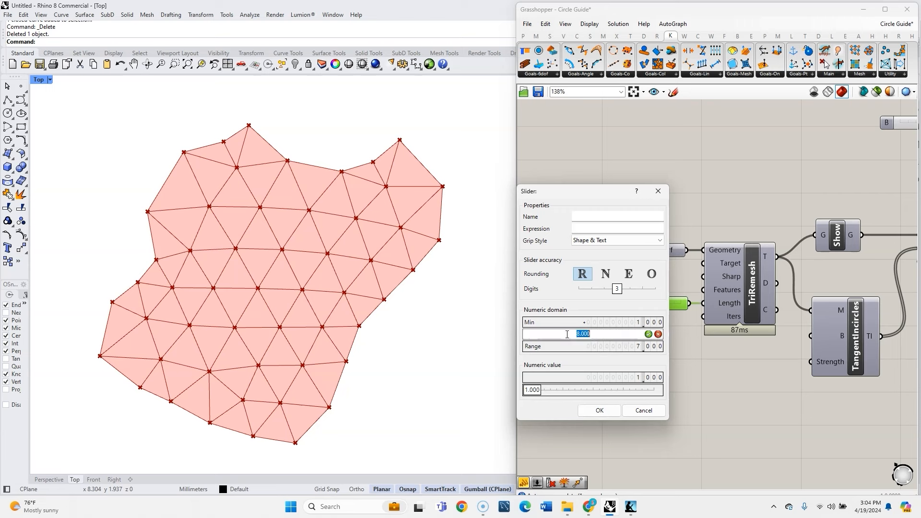
type("1")
double_click(555, 323)
type(".25")
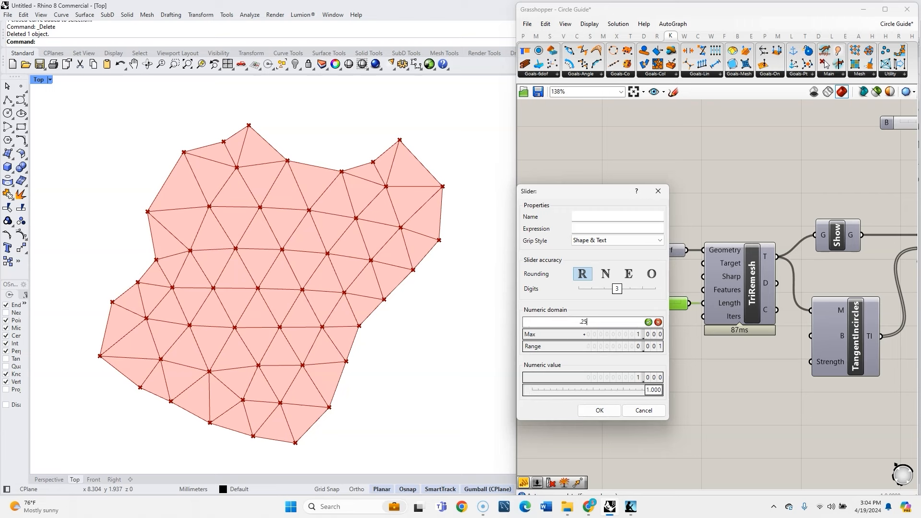
left_click(648, 322)
left_click(601, 411)
left_click_drag(675, 305, 618, 305)
scroll(582, 252, "down", 4)
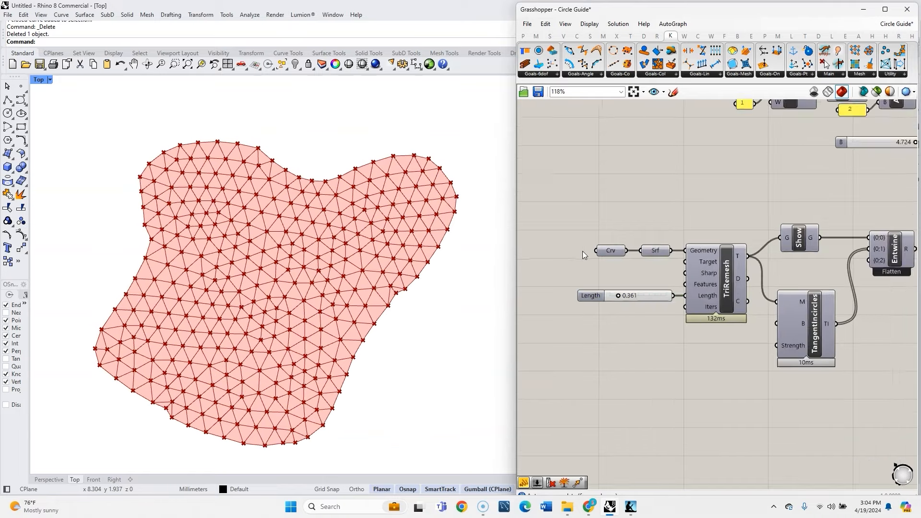
Place an Explode Tree component next to the ZombieSolver and feed it the solver's O output
scroll(871, 288, "up", 4)
right_click_drag(870, 296, 804, 316)
double_click(769, 290)
type("bang")
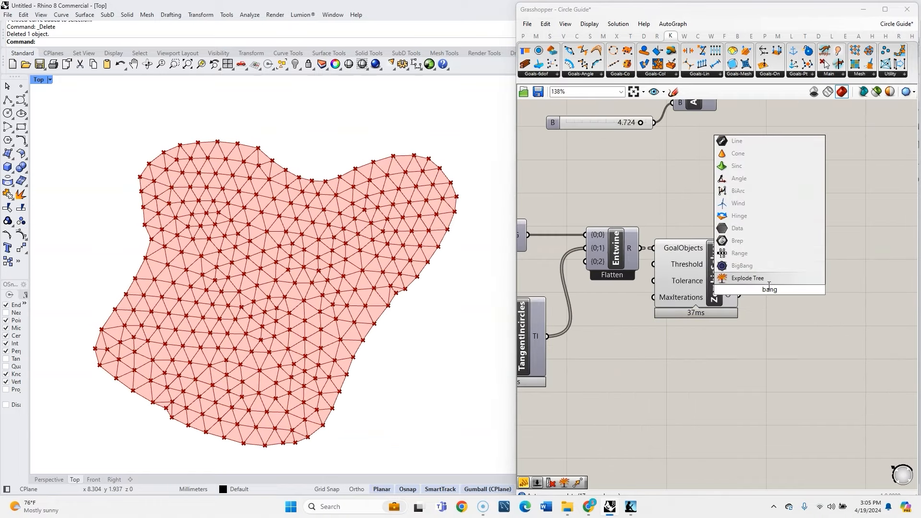
key("Return")
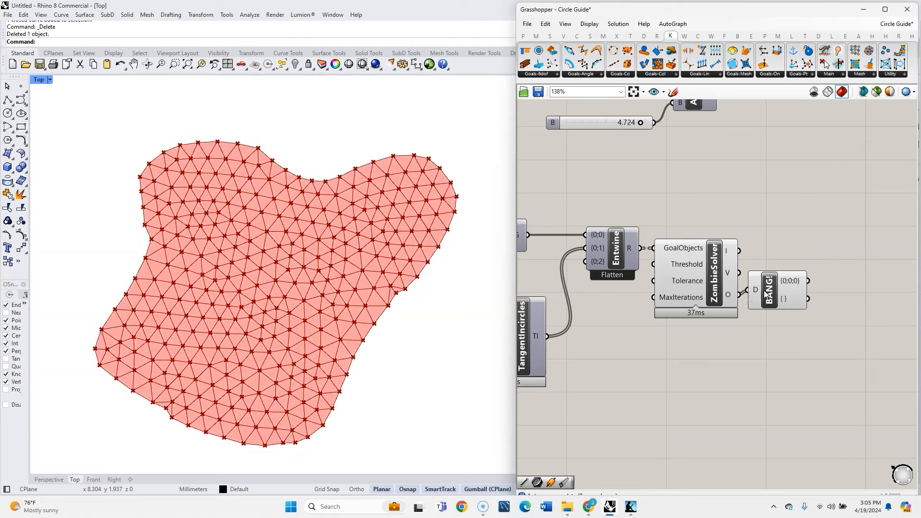
Hide the preview of the ZombieSolver and Explode Tree components
left_click_drag(770, 321, 716, 267)
middle_click(716, 267)
left_click(739, 244)
left_click(804, 225)
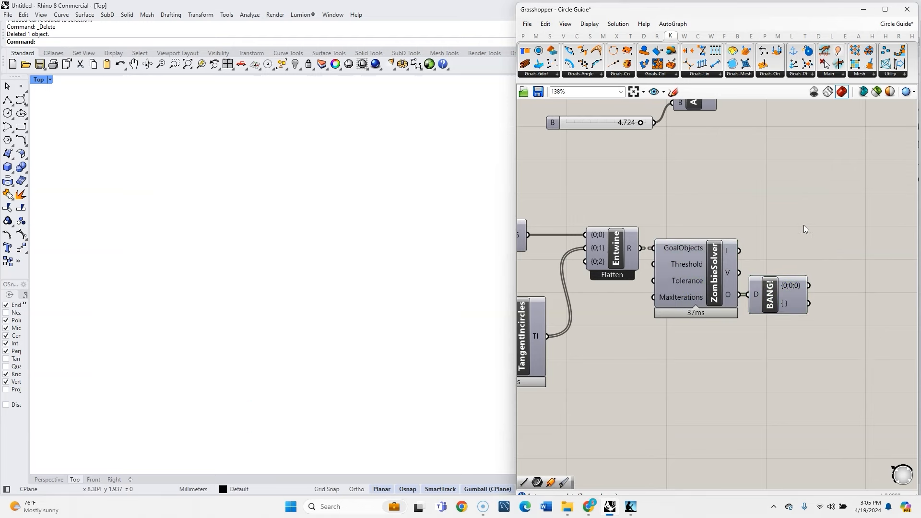
Place a Clean Tree component and connect Explode Tree's {0;0;0} output to its T input
double_click(863, 266)
type("clean")
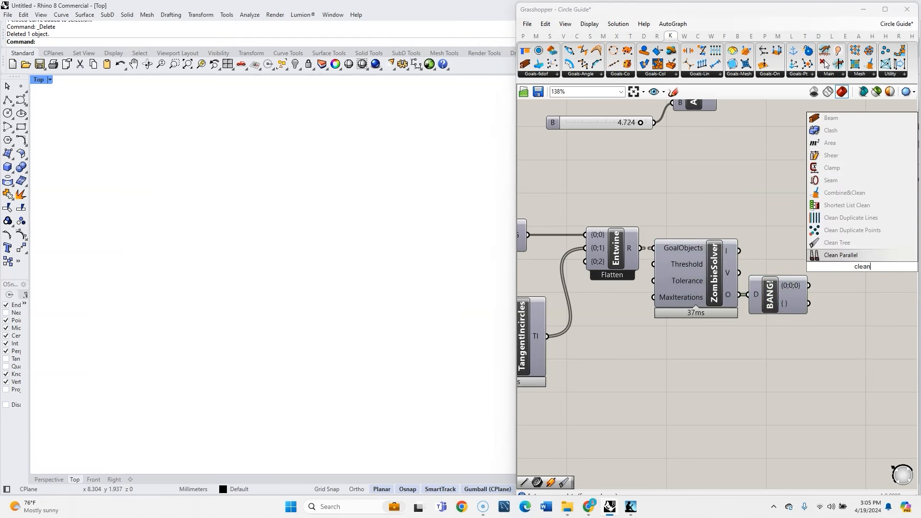
key("Return")
scroll(751, 241, "down", 2)
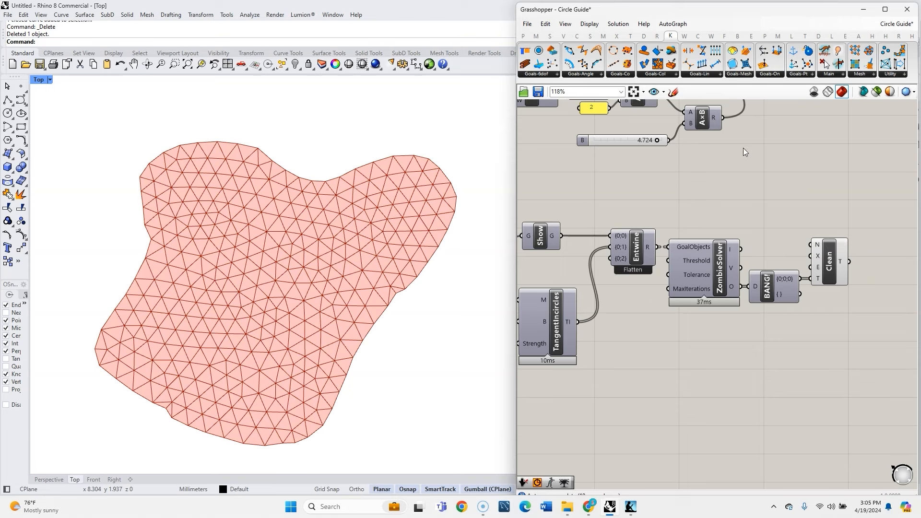
Place Kangaroo's TangentCircles utility component beside Clean Tree and connect Clean Tree's T output to its M input
left_click(888, 75)
left_click(859, 74)
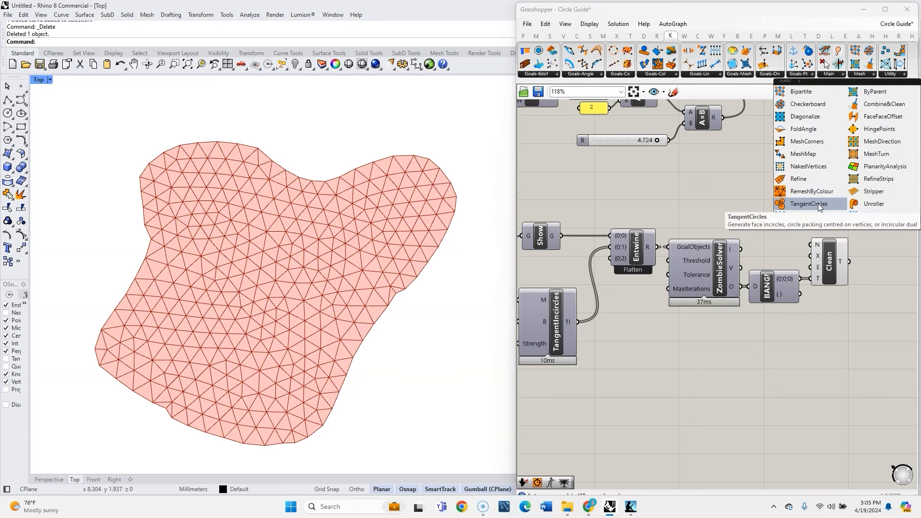
left_click(866, 76)
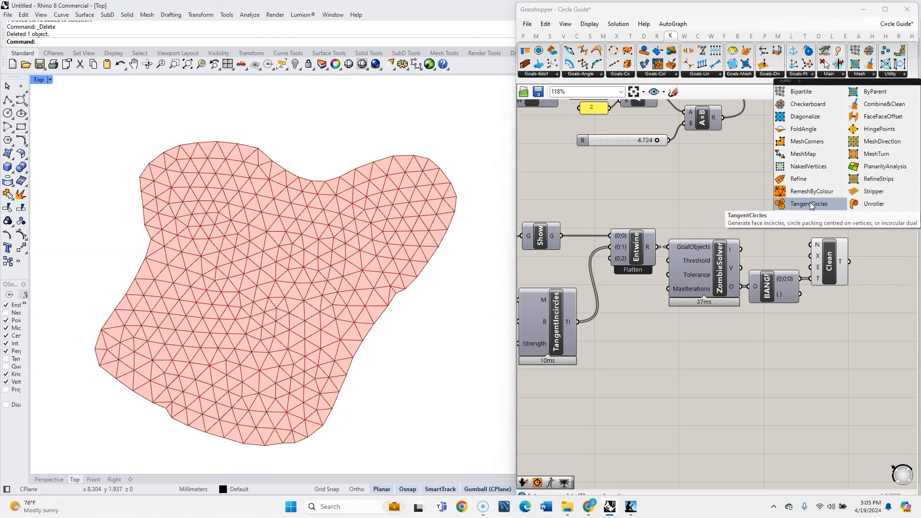
left_click_drag(811, 203, 836, 341)
scroll(885, 362, "down", 1)
right_click_drag(888, 363, 756, 319)
left_click_drag(711, 300, 769, 243)
left_click_drag(721, 233, 752, 242)
left_click_drag(766, 243, 752, 232)
Hide the preview of the Clean Tree and TangentCircles components
left_click(712, 230)
left_click(751, 233, "shift")
middle_click(707, 222)
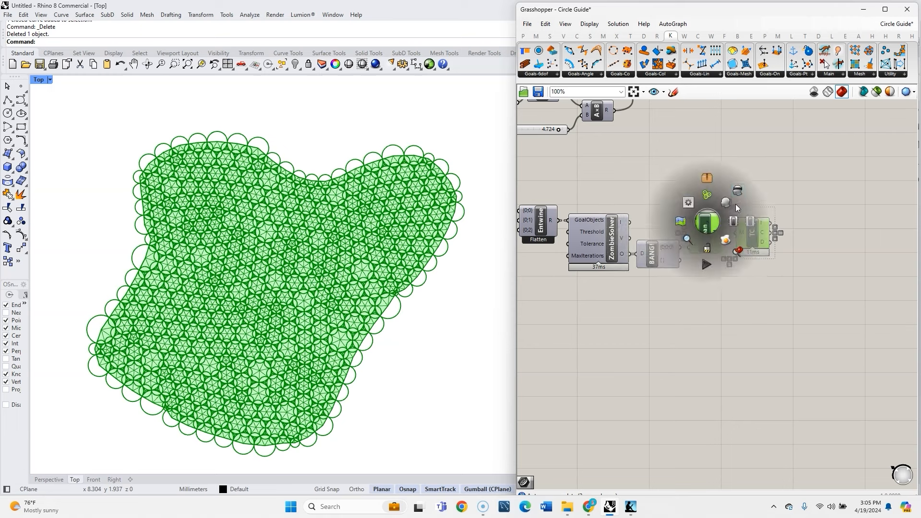
left_click(737, 191)
Place two Curve parameters beside TangentCircles and connect its D output to the lower one
double_click(802, 243)
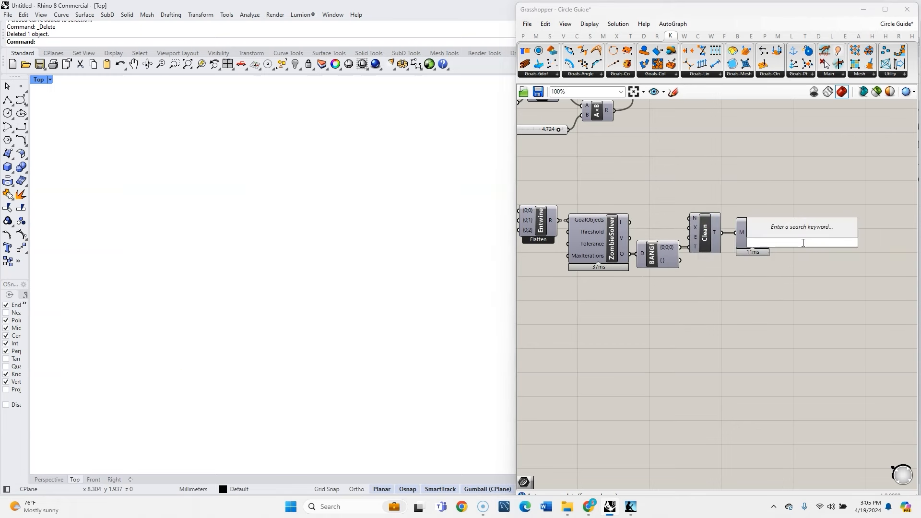
type("curve")
key("Return")
mouse_move(800, 242)
left_mouse_down()
mouse_move(805, 222)
mouse_move(805, 244)
left_mouse_up()
scroll(805, 244, "up", 3)
left_click(820, 227)
left_click_drag(794, 211, 797, 217)
left_click_drag(739, 241, 776, 246)
left_click(783, 264)
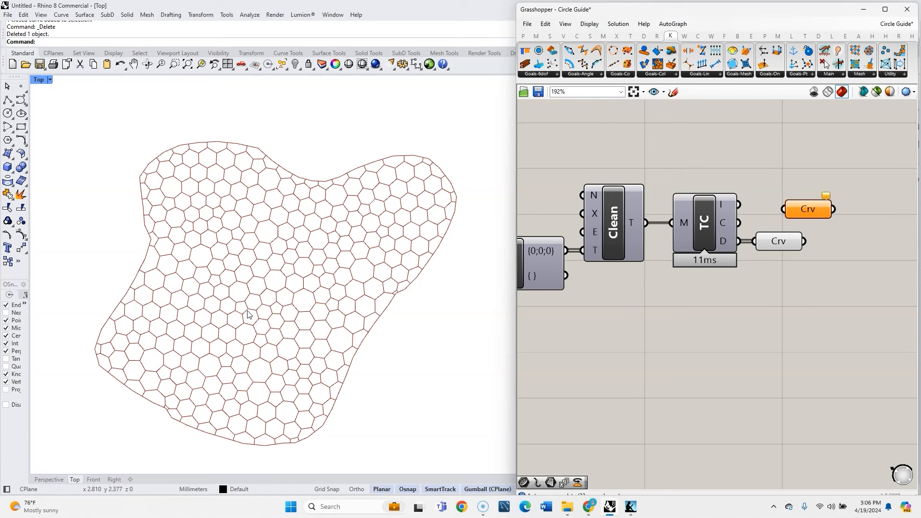
Show Clean Tree's mesh preview and hide the dual curves to examine the triangle mesh up close
middle_click(629, 236)
left_click(644, 226)
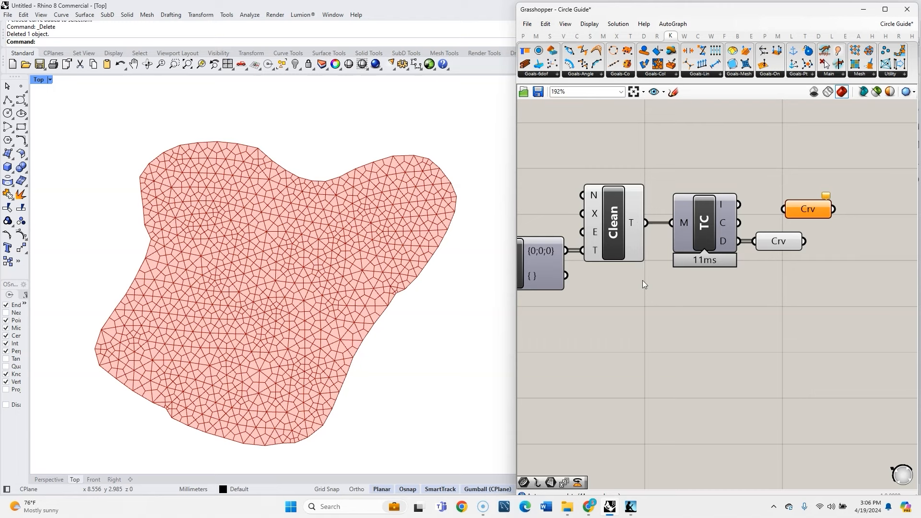
left_click(626, 224)
left_click(778, 241)
middle_click(778, 241)
left_click(748, 259)
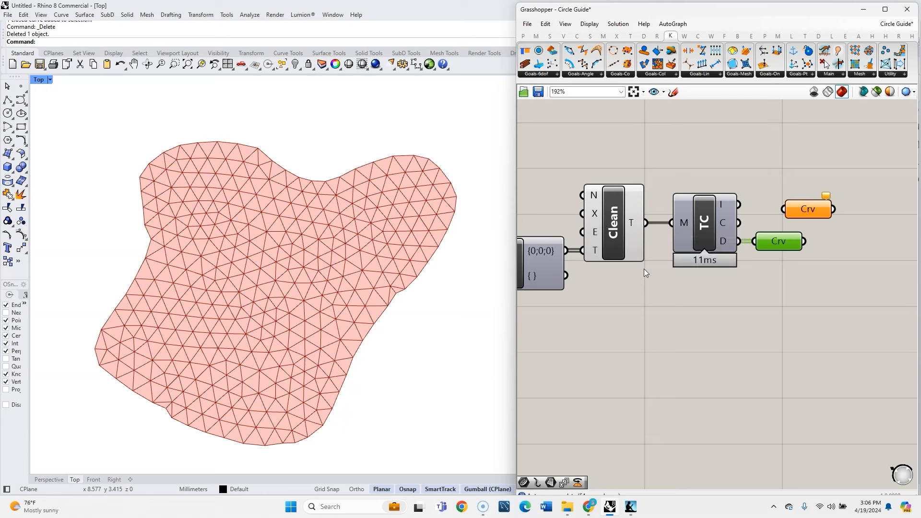
scroll(263, 256, "up", 10)
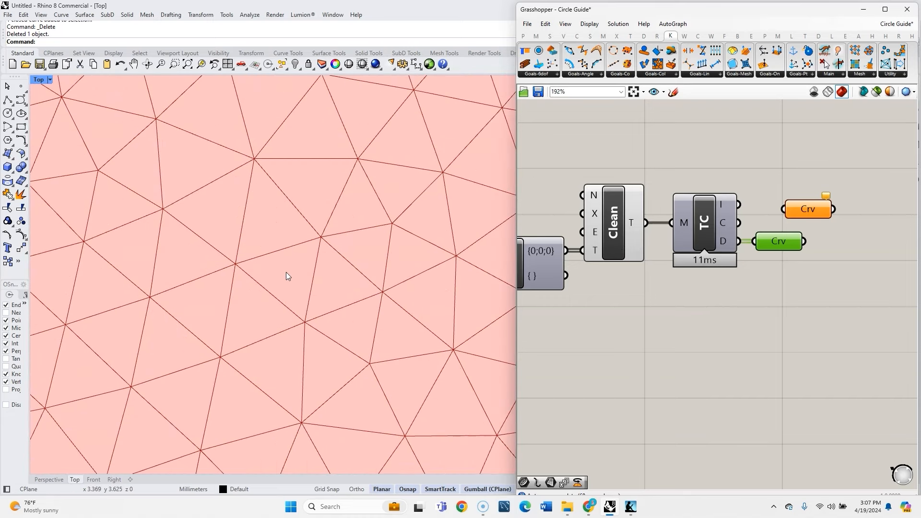
Hide Clean Tree's mesh preview and show the dual curves in the lower Curve parameter again
left_click(617, 236)
middle_click(616, 236)
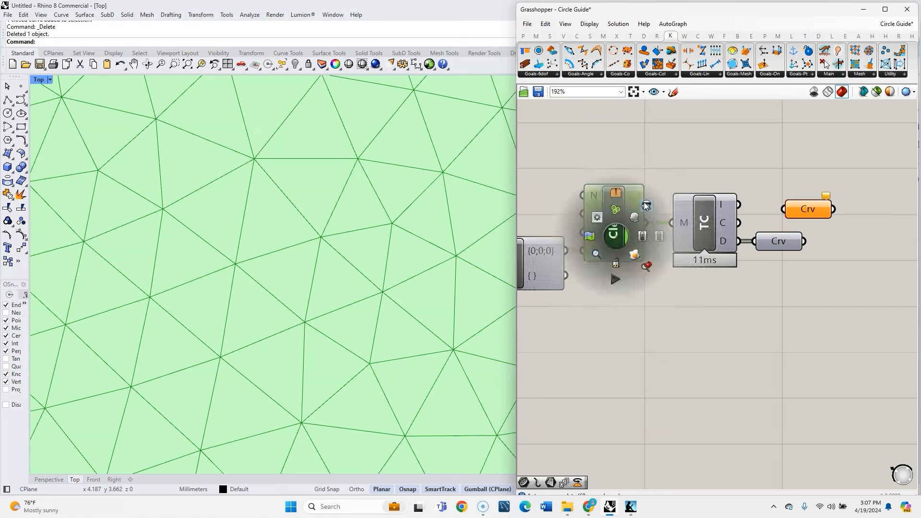
left_click(640, 211)
left_click(779, 247)
middle_click(779, 246)
left_click(799, 232)
left_click(783, 276)
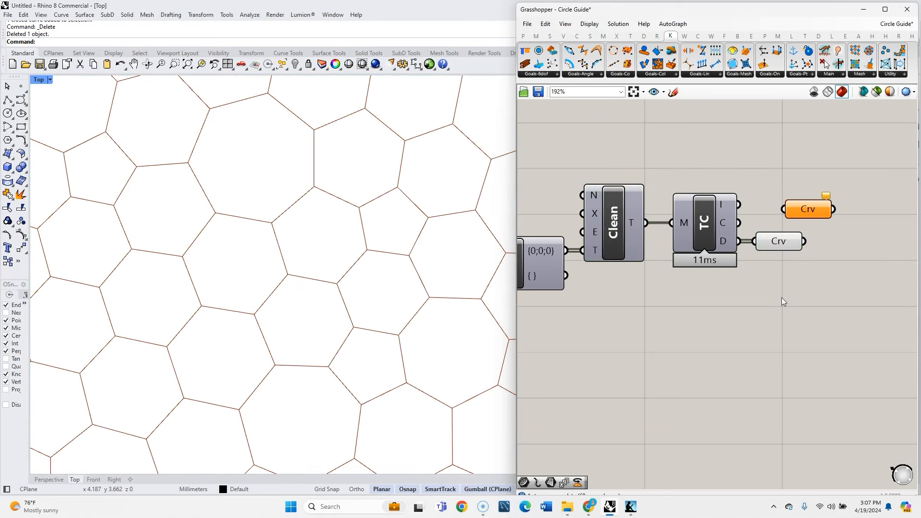
scroll(262, 307, "down", 10)
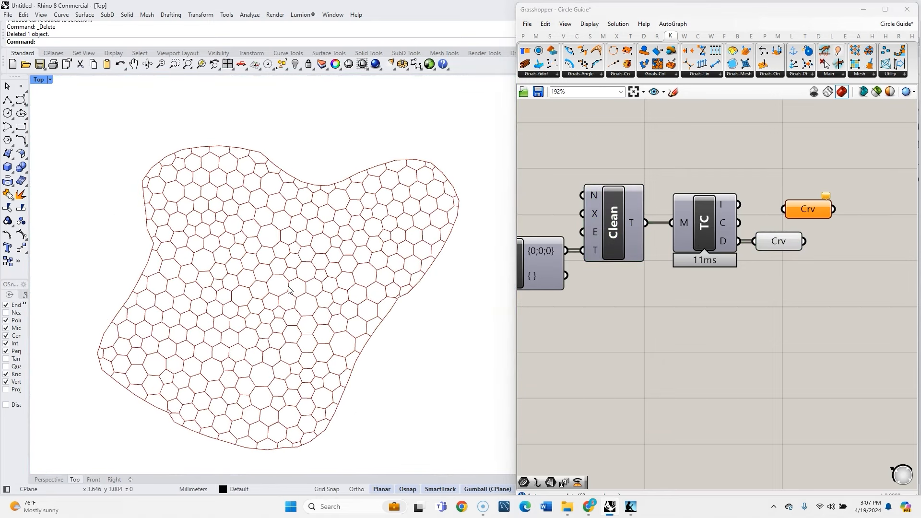
Connect TangentCircles' C output to the empty upper Curve parameter
mouse_move(782, 251)
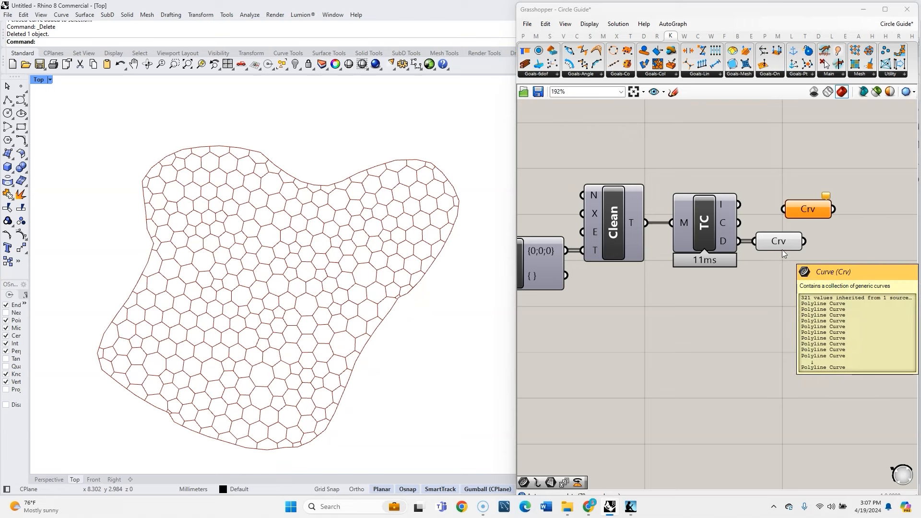
left_click_drag(738, 227, 779, 223)
left_click(773, 262)
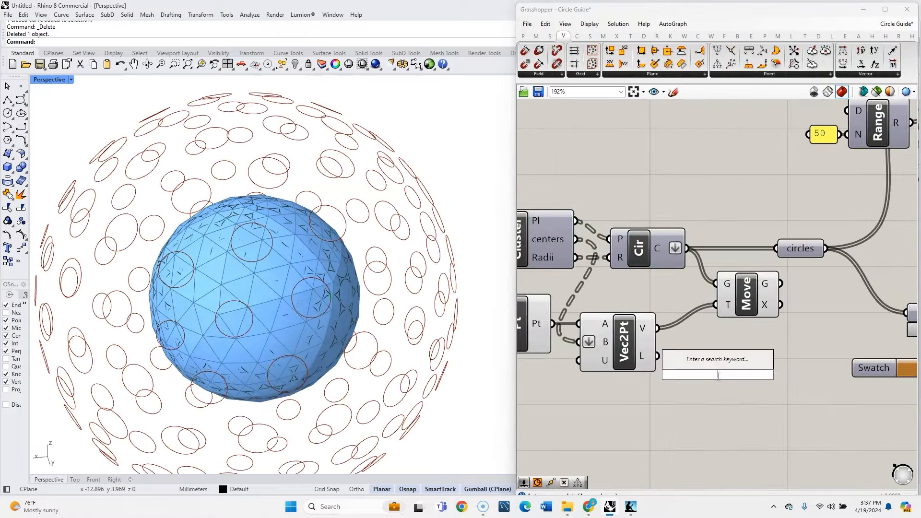
Start adding a number slider below the multiplication component that scales the Vec2Pt vector
type("0")
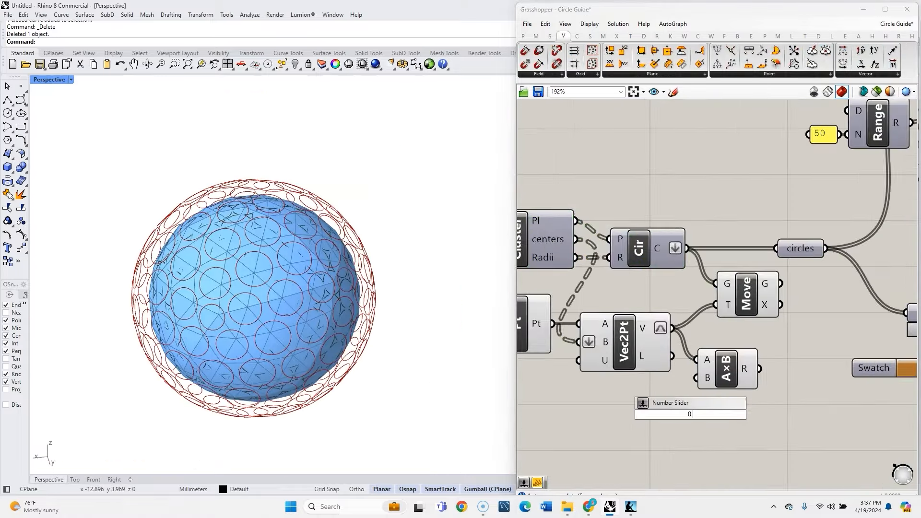